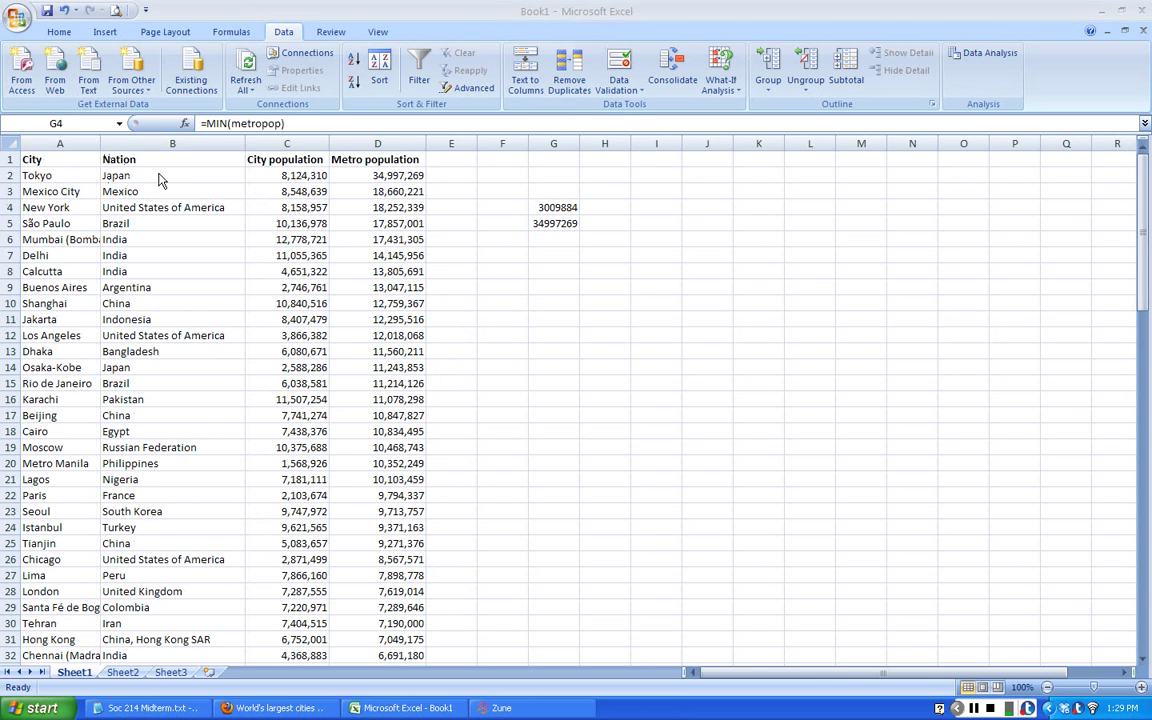
Step: Widen column A for the full city names, then inspect Nation and population values for Mexico, Japan, Tokyo and New York
left_click_drag(100, 143, 142, 143)
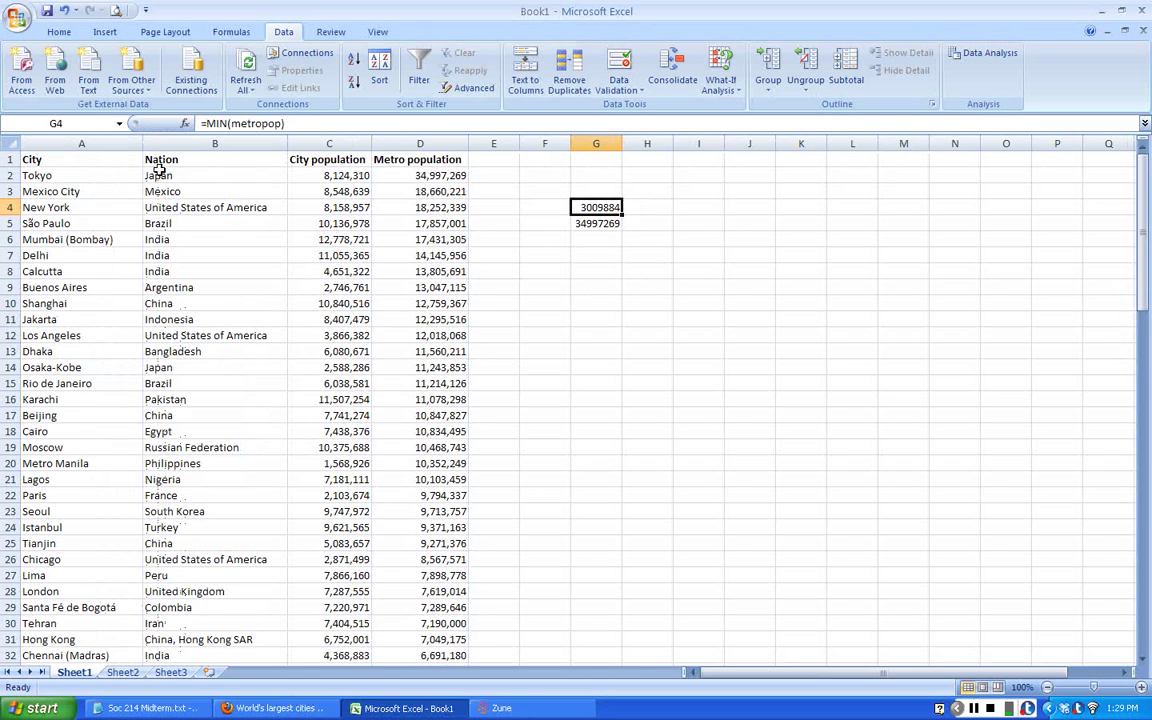
left_click_drag(110, 170, 193, 188)
left_click(208, 197)
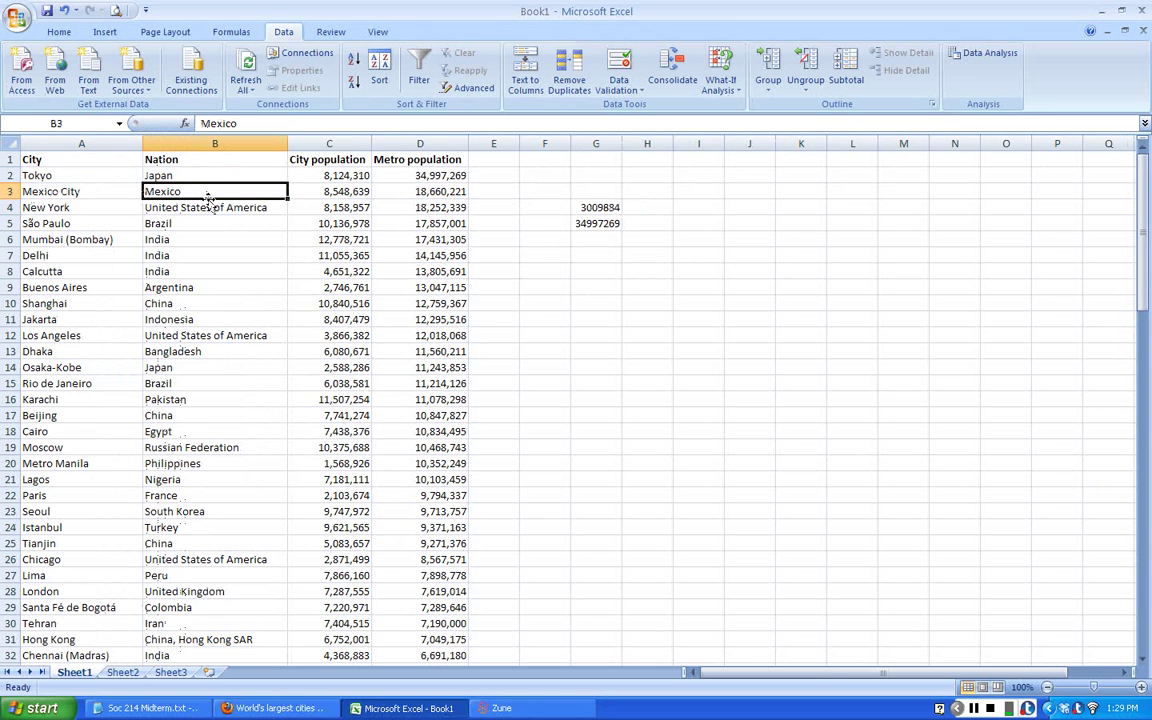
left_click(193, 177)
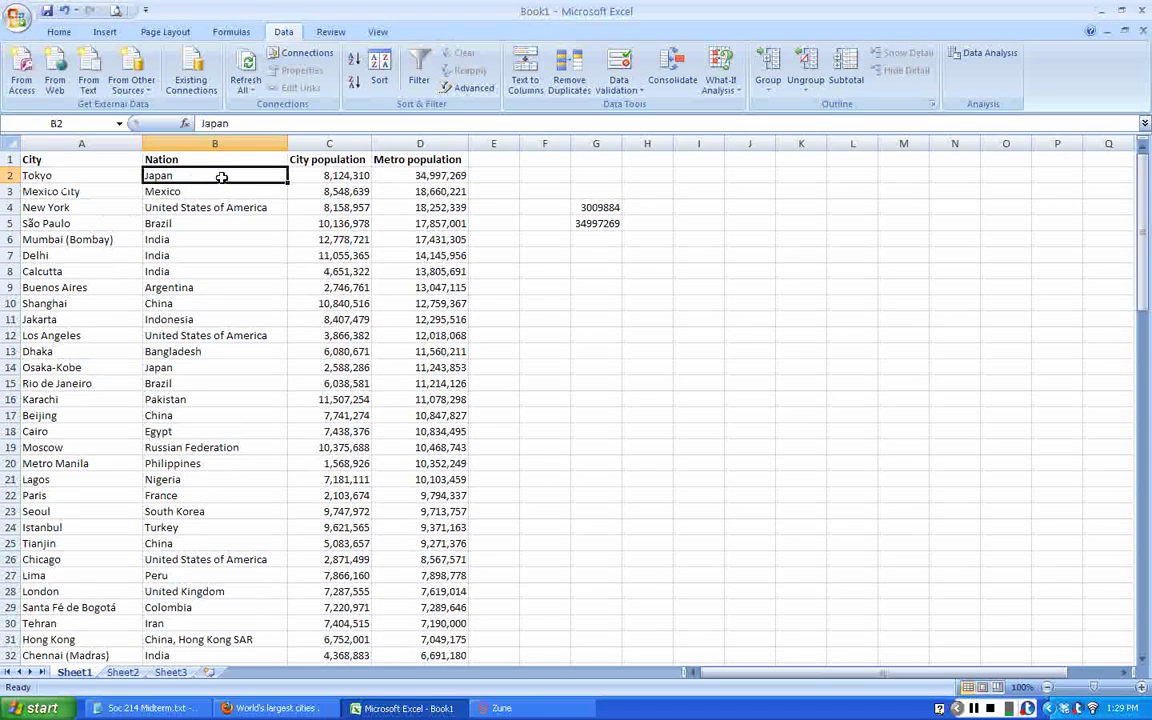
left_click(341, 174)
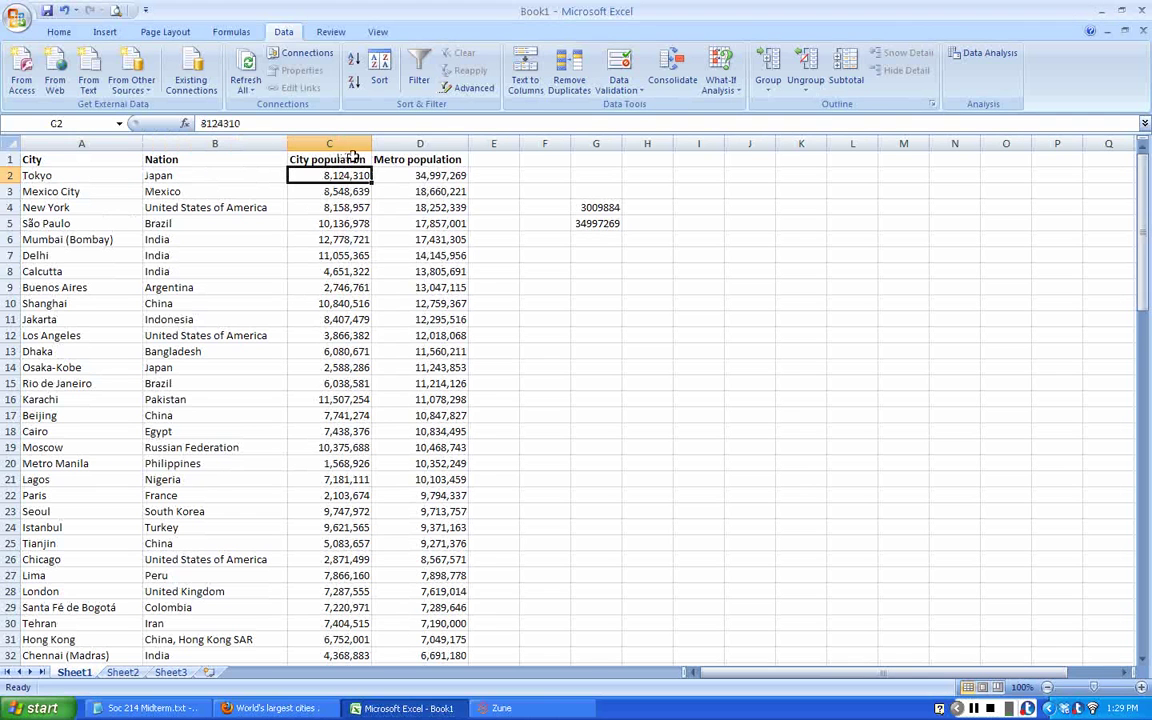
left_click(382, 175)
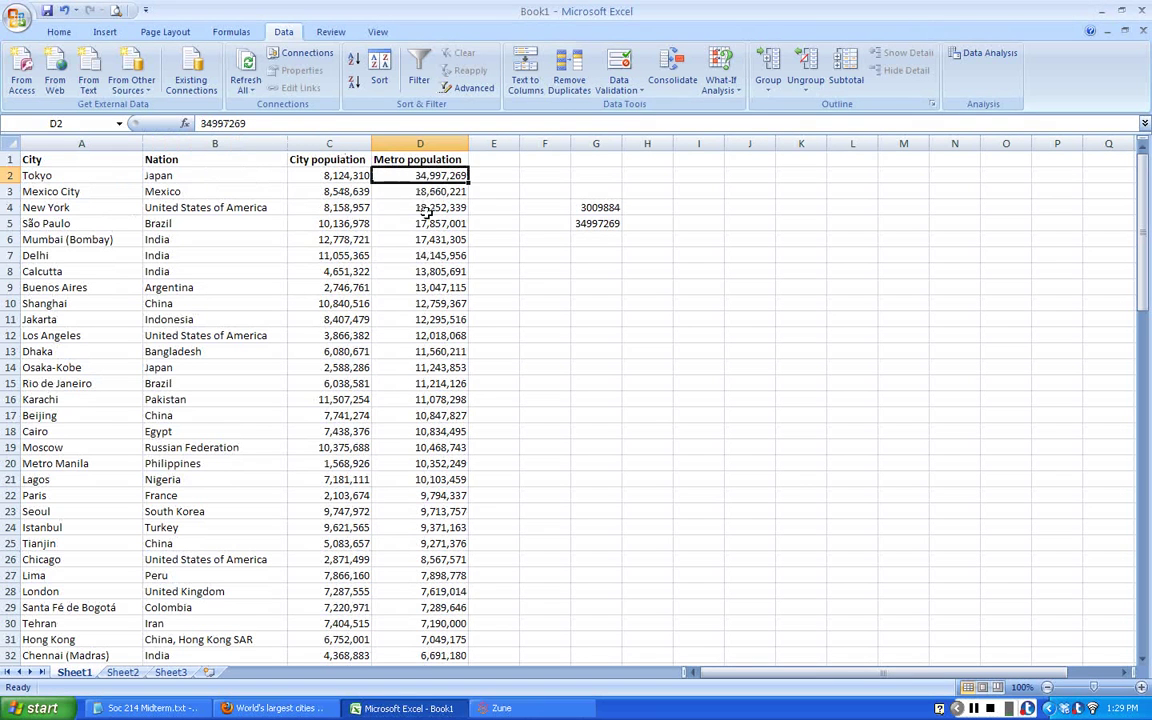
left_click(425, 208)
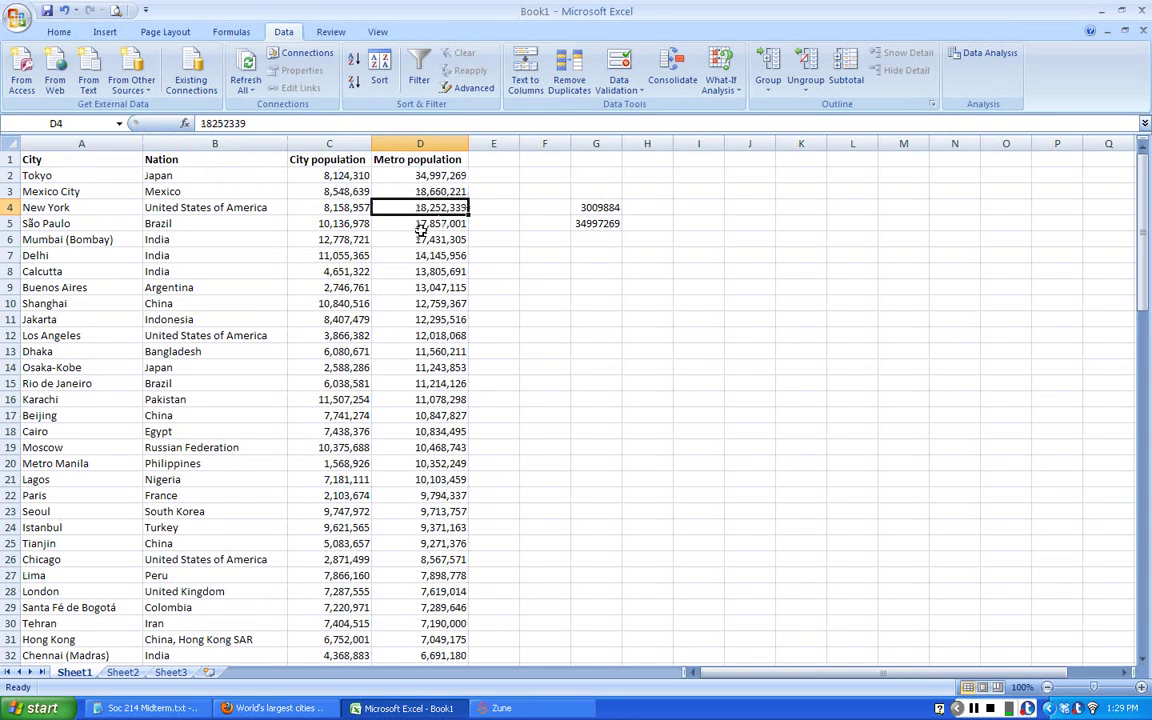
Step: Scroll down to the last city, Changchun, select its row, and scroll back up
scroll(414, 227, "down", 20)
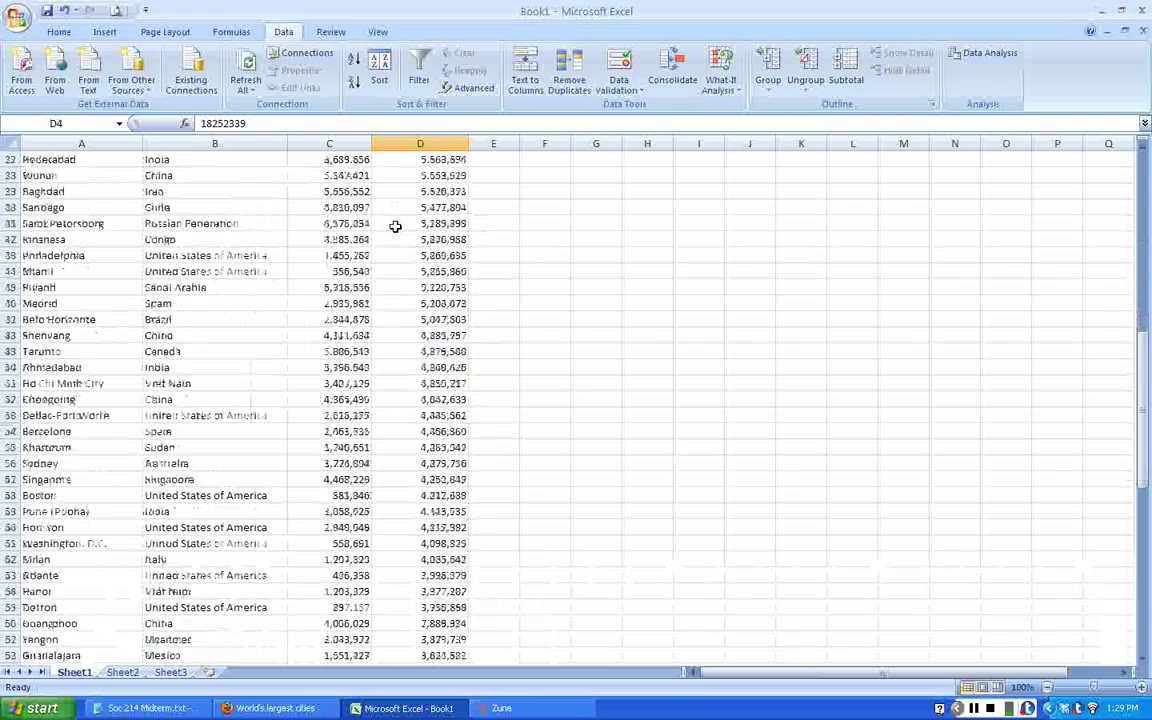
scroll(397, 232, "down", 4)
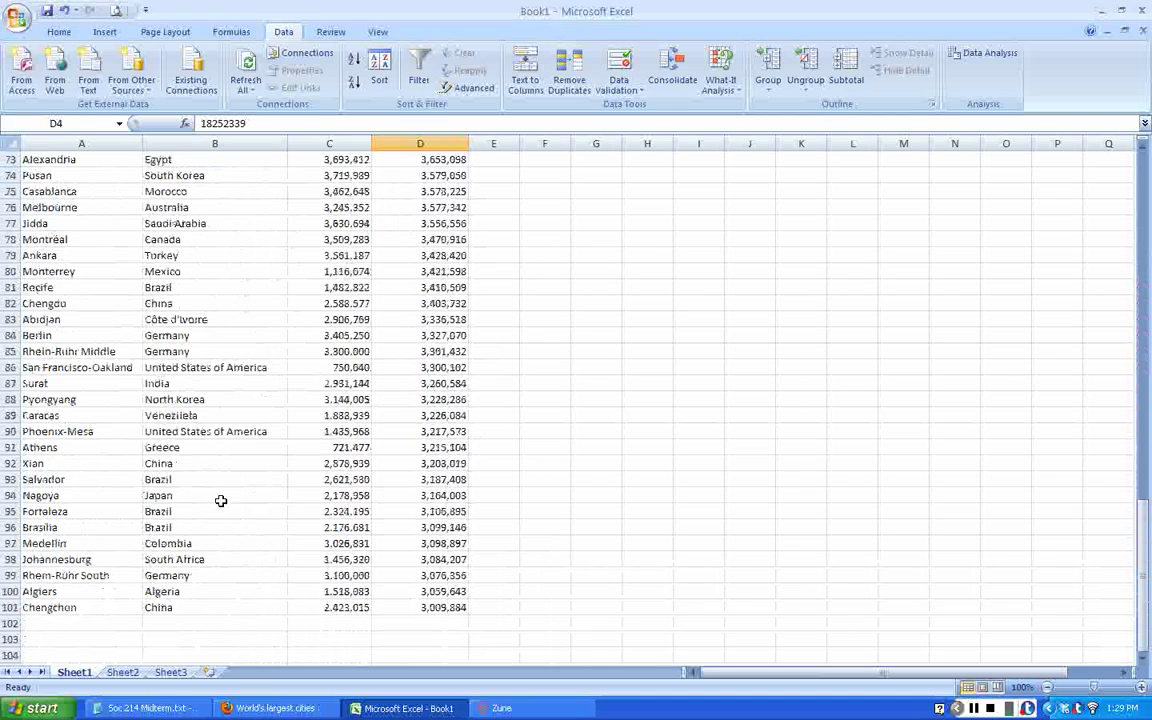
left_click(45, 607)
left_click(10, 607)
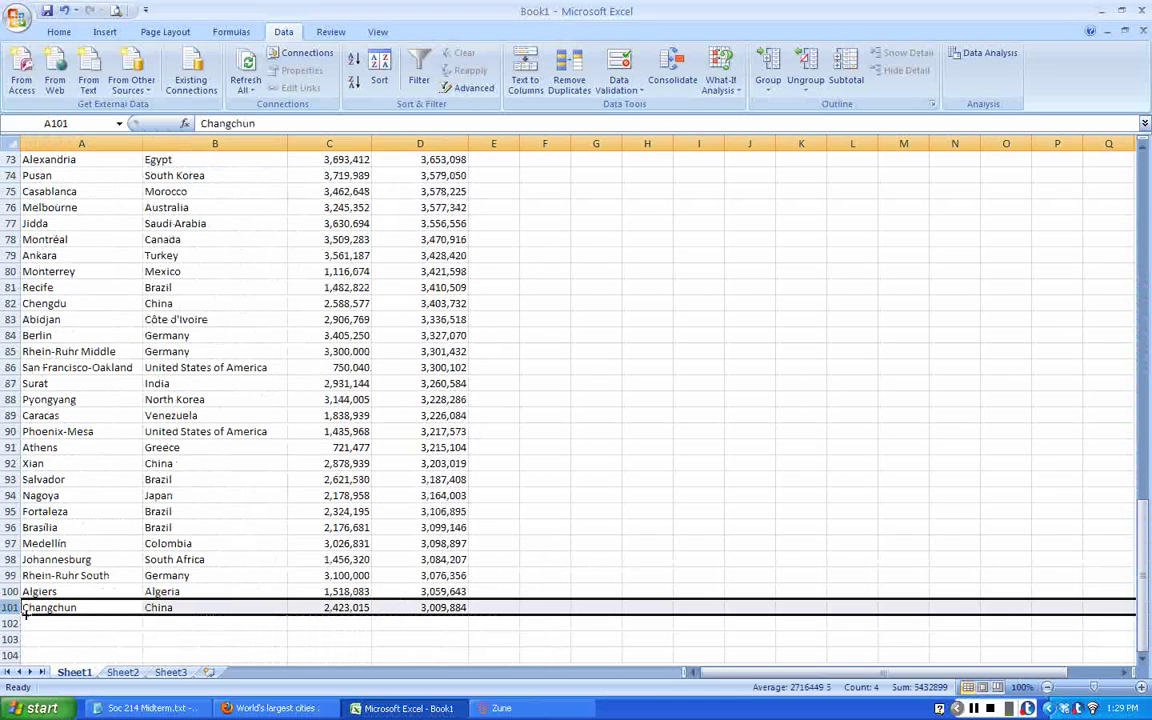
scroll(20, 540, "down", 2)
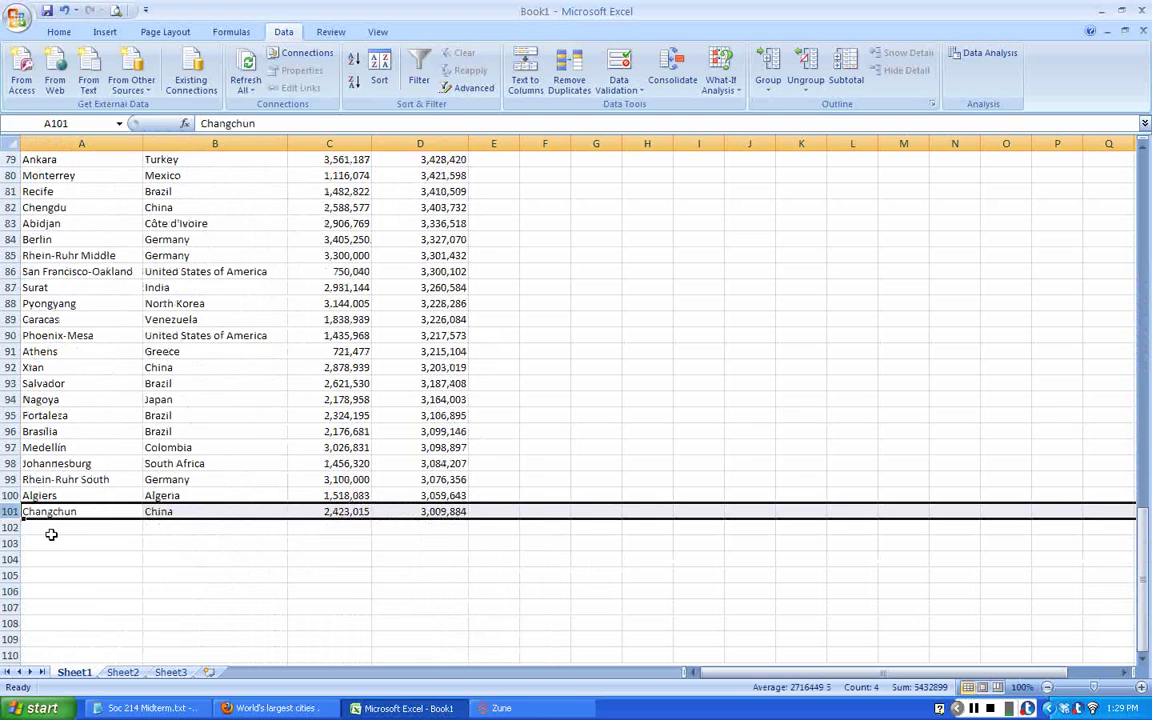
scroll(50, 535, "up", 6)
scroll(50, 535, "up", 20)
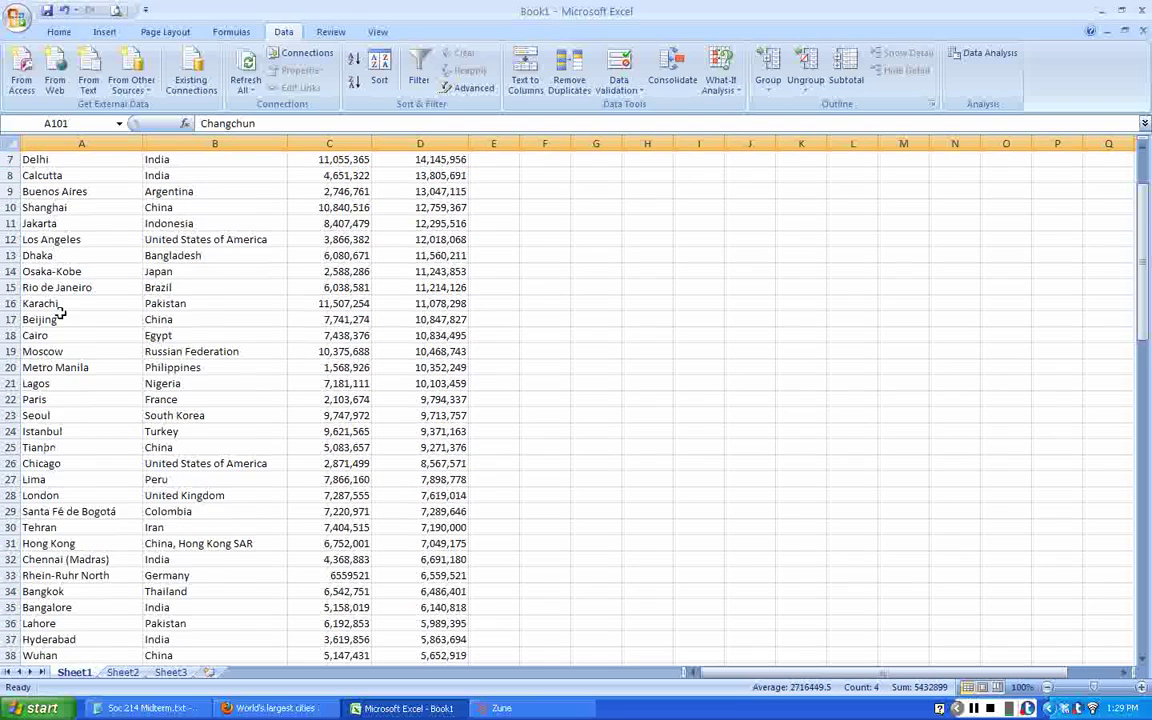
Step: Select the City, Nation, City population and Metro population headings, then the Metro population column
left_click(48, 159)
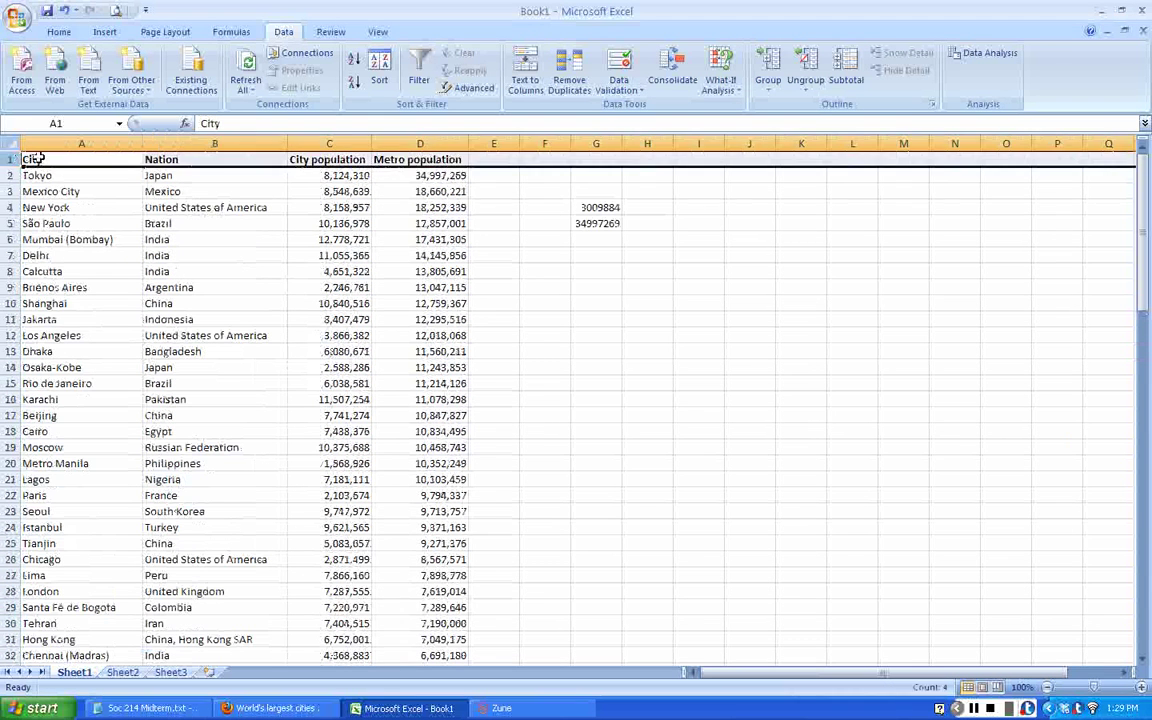
left_click_drag(33, 159, 415, 162)
left_click(415, 162)
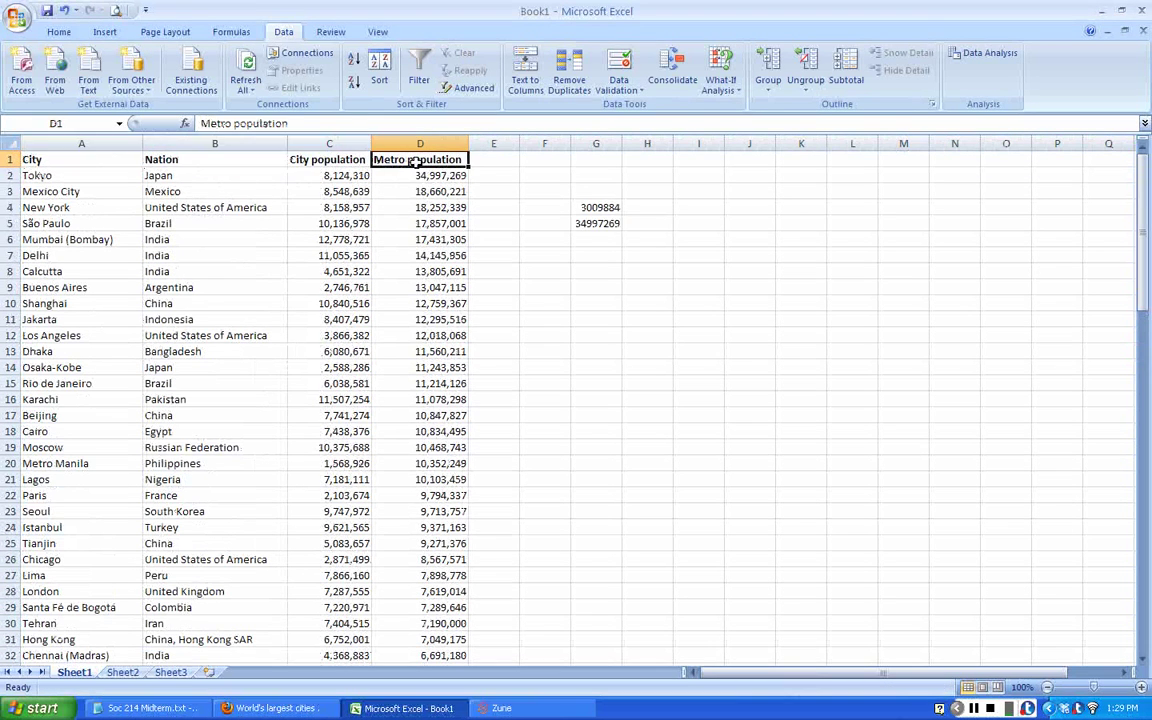
left_click(330, 159)
left_click(165, 159)
left_click(88, 159)
left_click(182, 162)
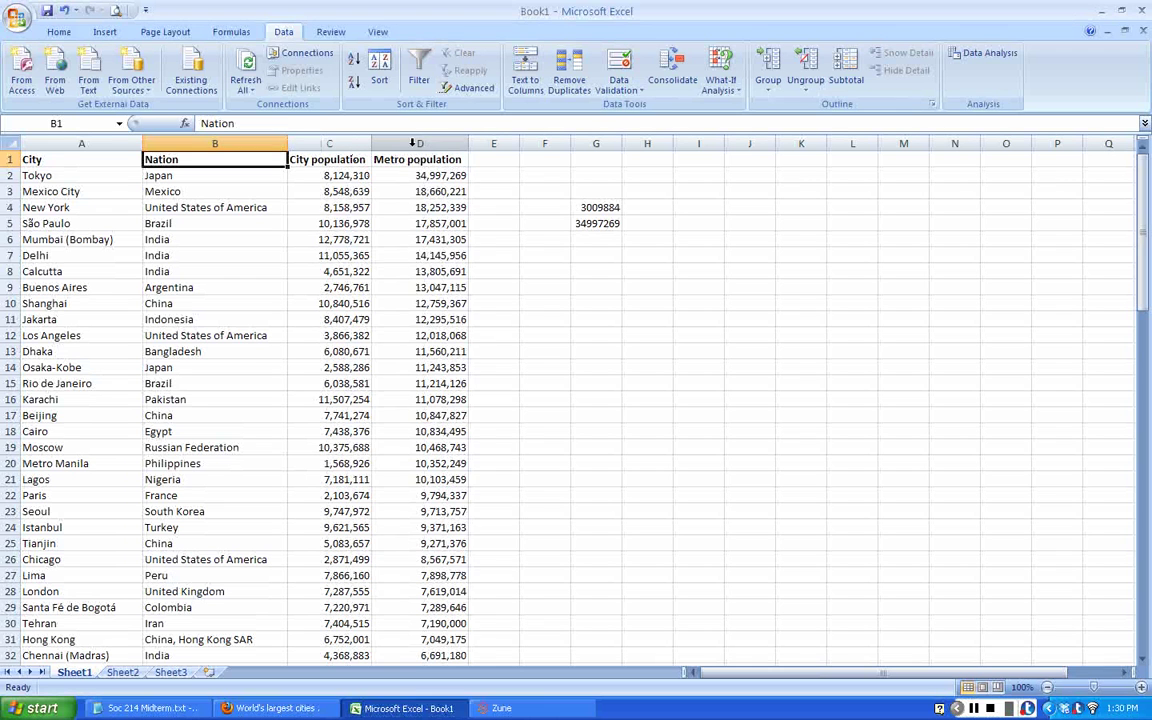
left_click(411, 145)
left_click(418, 175)
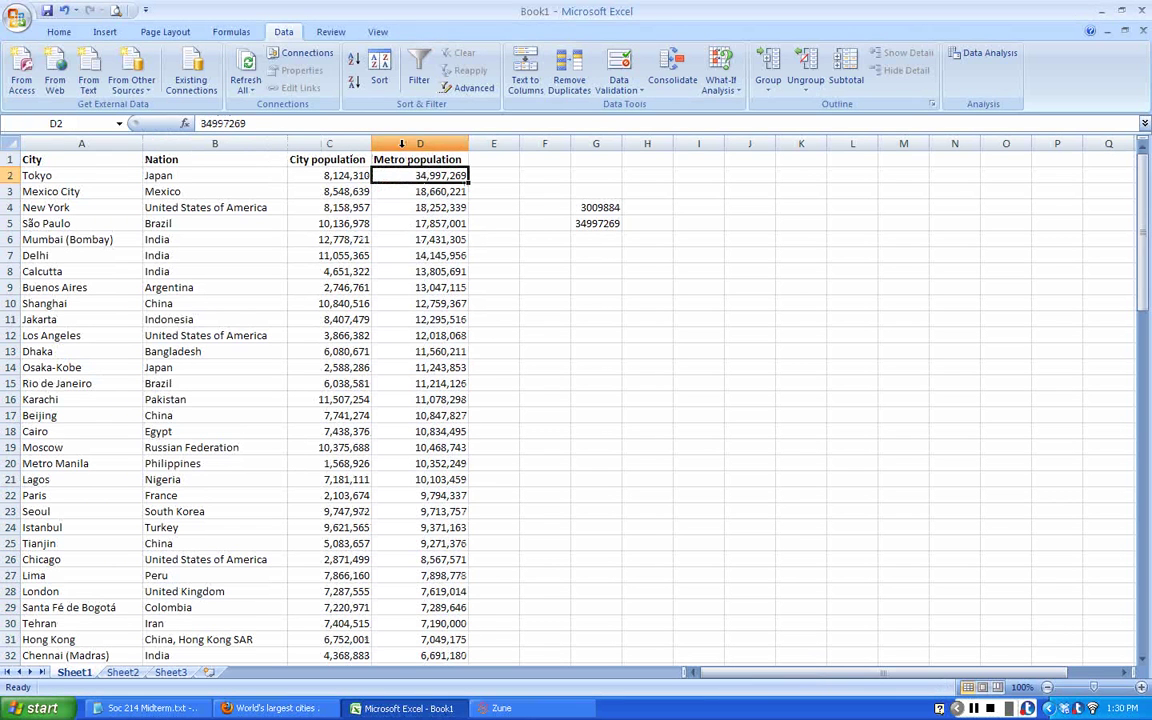
Step: Delete the metropop name in the Name Manager
left_click(236, 34)
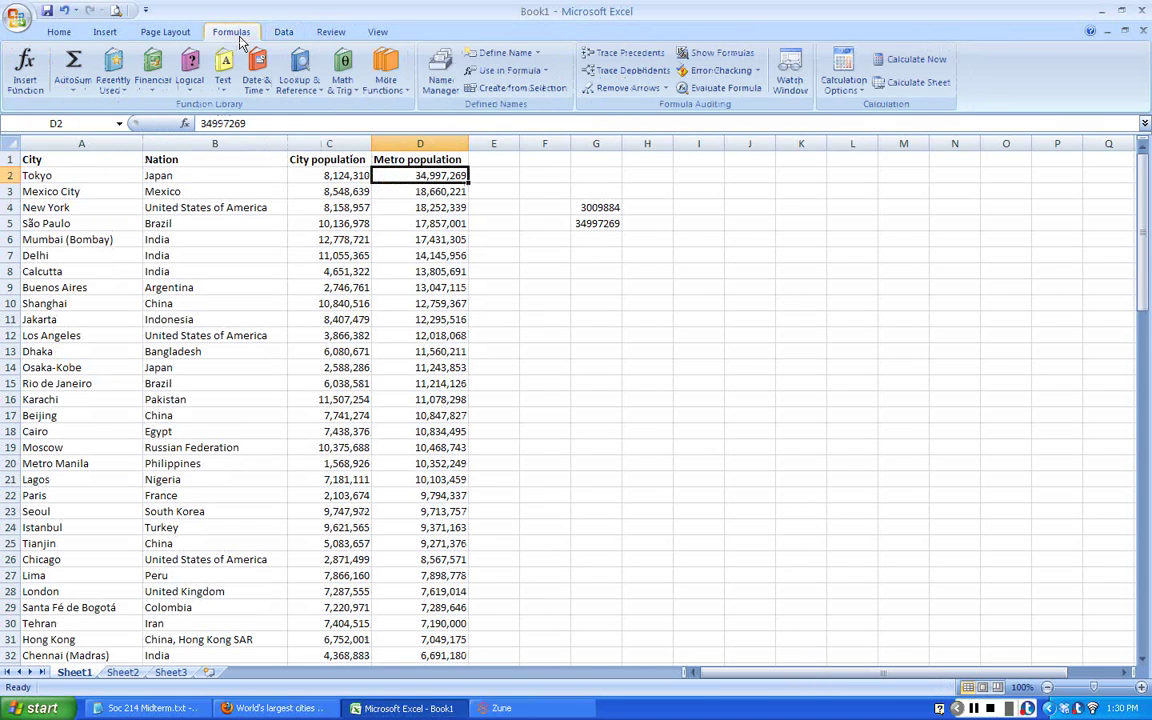
left_click(439, 84)
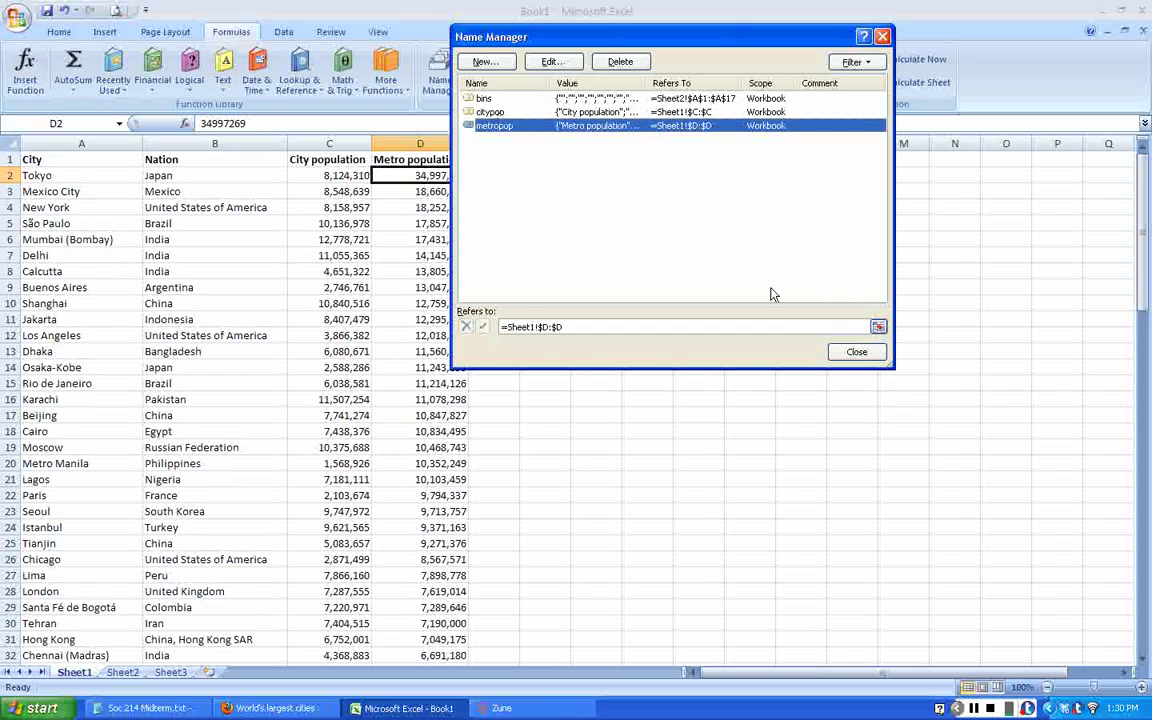
left_click(620, 61)
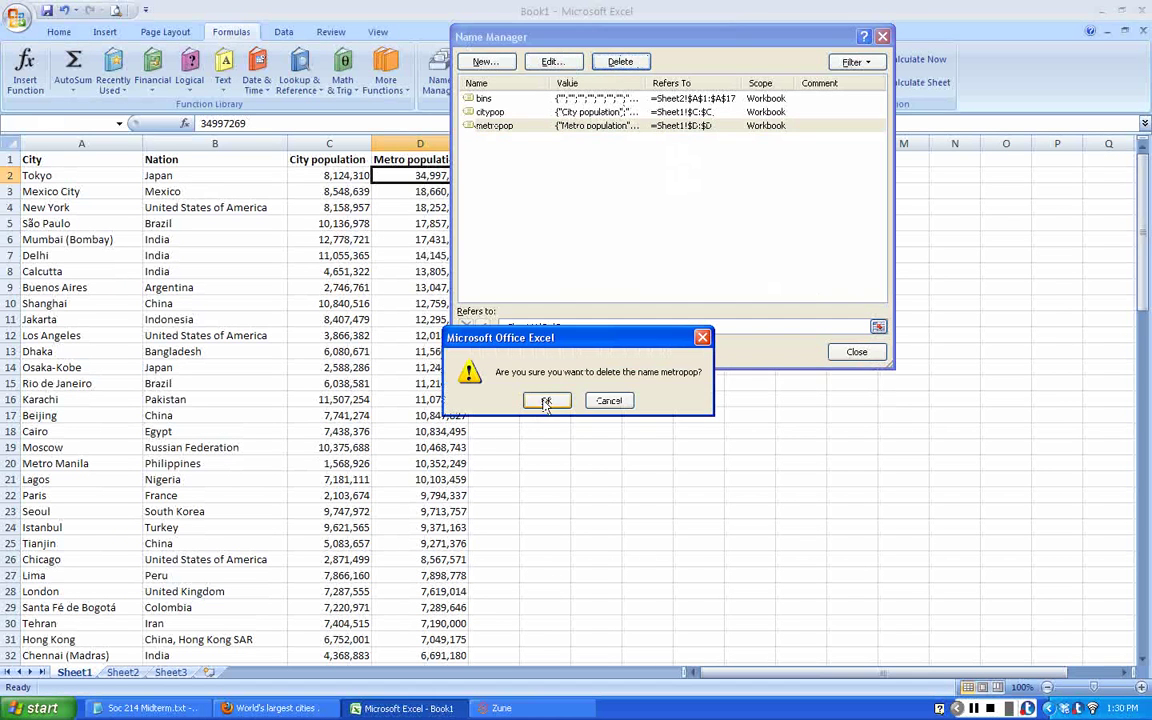
key("Return")
left_click(860, 351)
Step: Select the two #NAME? cells G4:G5
left_click(378, 207)
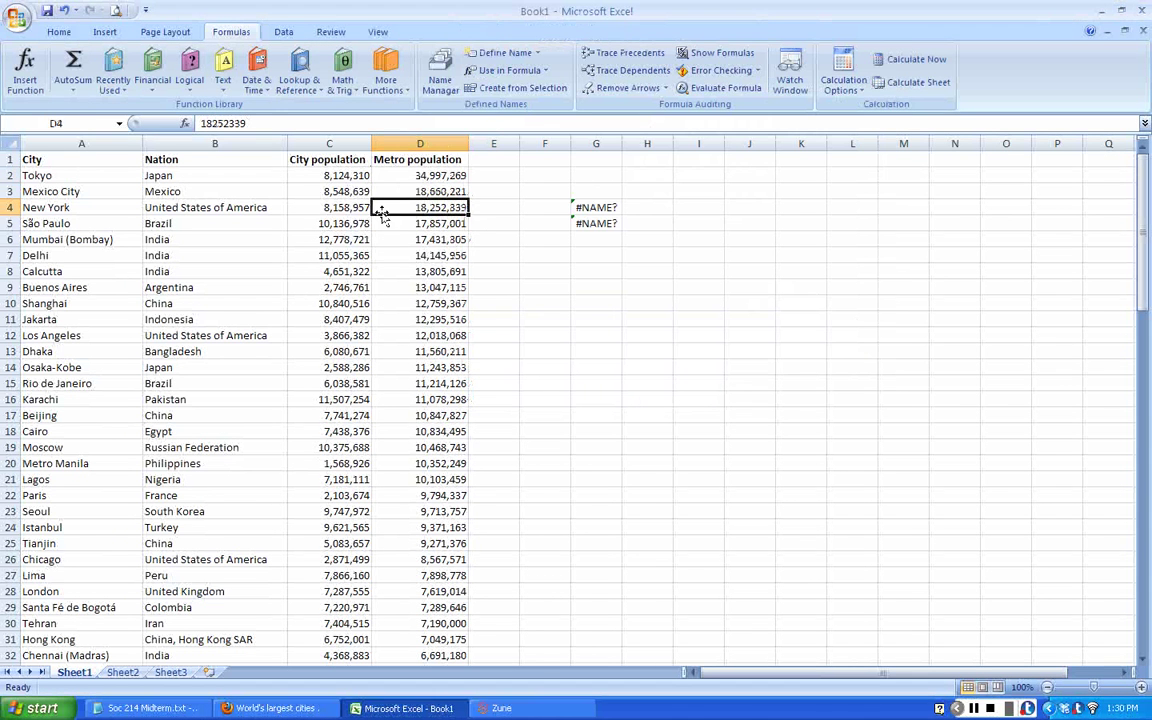
left_click(605, 207)
left_click_drag(605, 207, 605, 222)
key("Delete")
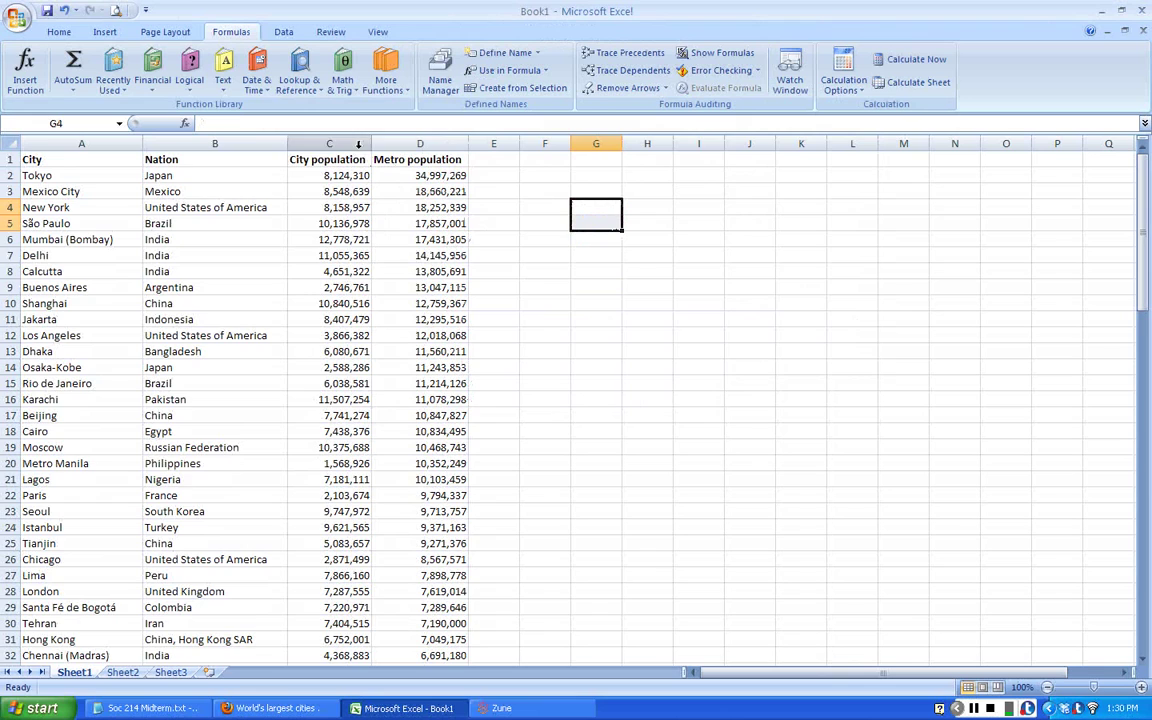
left_click(440, 224)
scroll(437, 237, "down", 20)
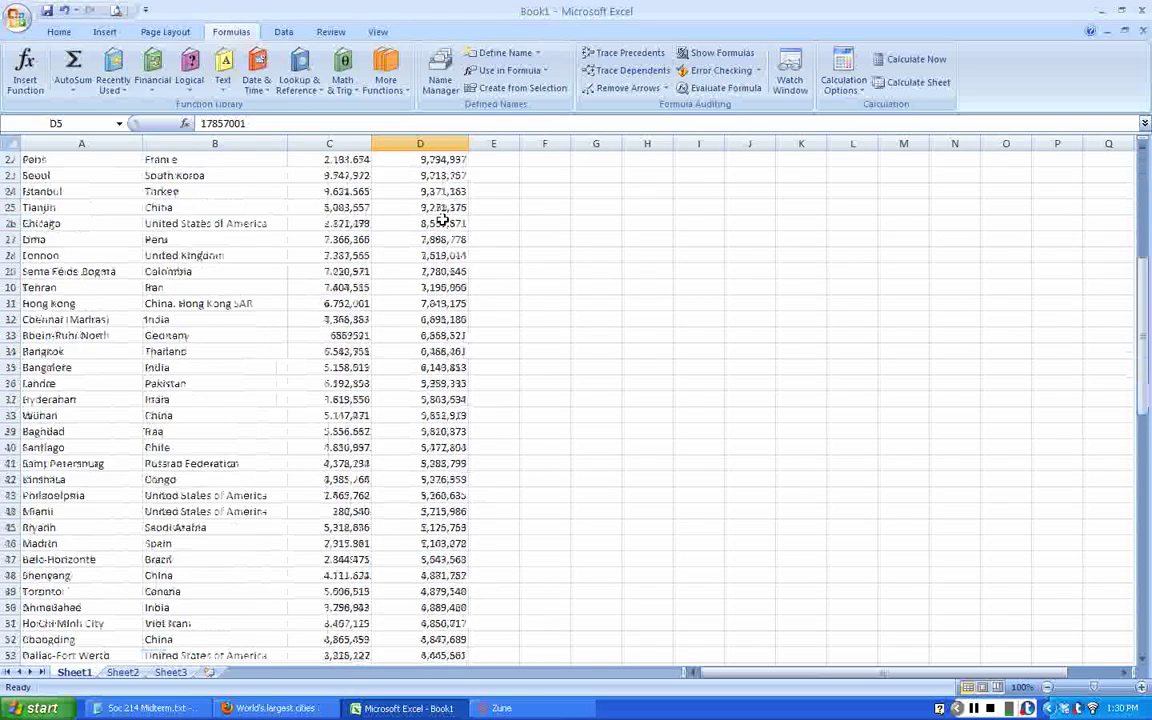
scroll(437, 237, "up", 15)
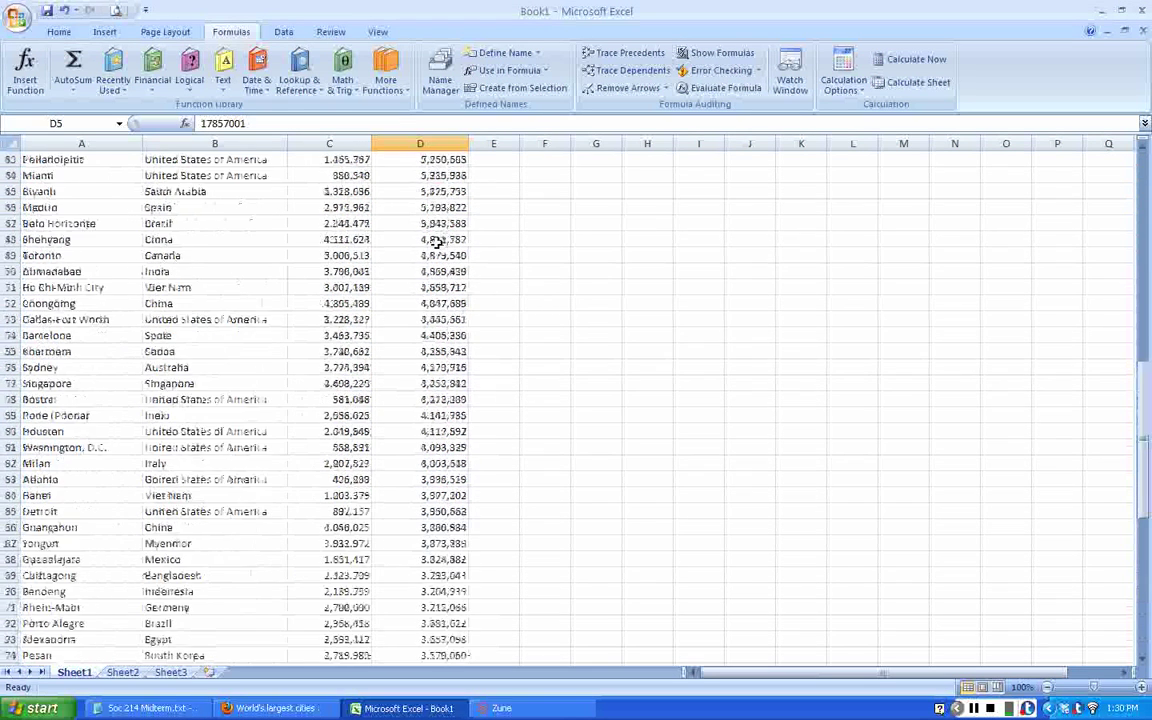
scroll(437, 240, "down", 16)
left_click(444, 463)
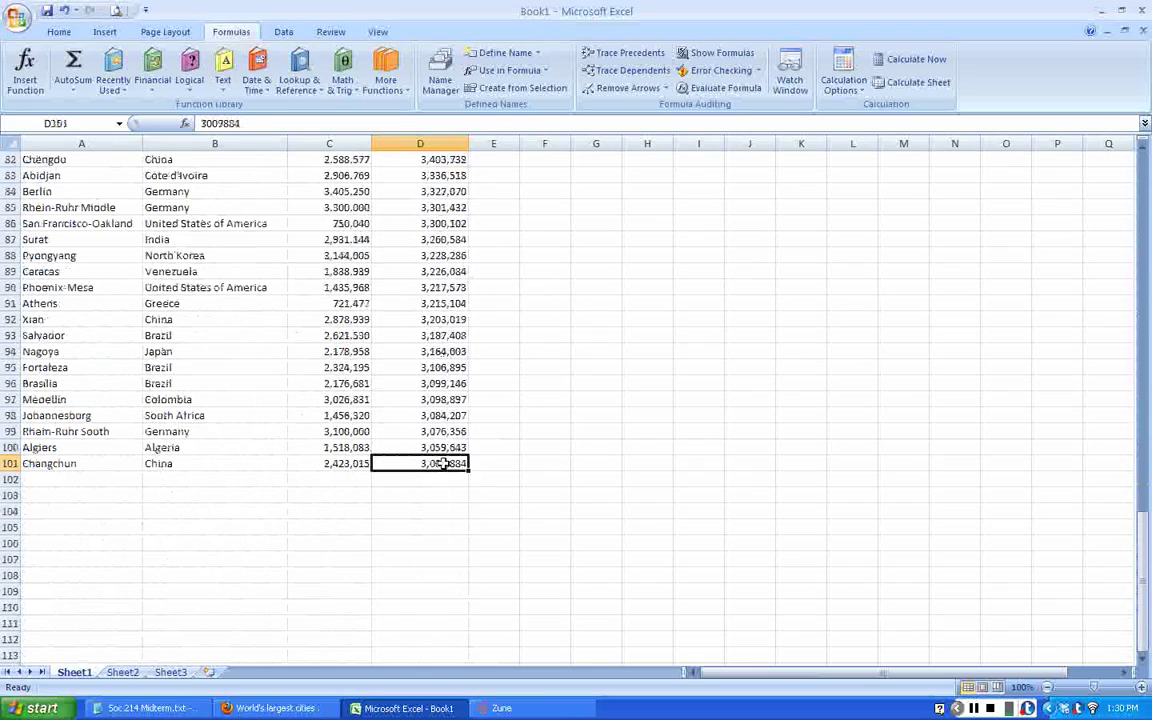
left_click(446, 432)
left_click(442, 287)
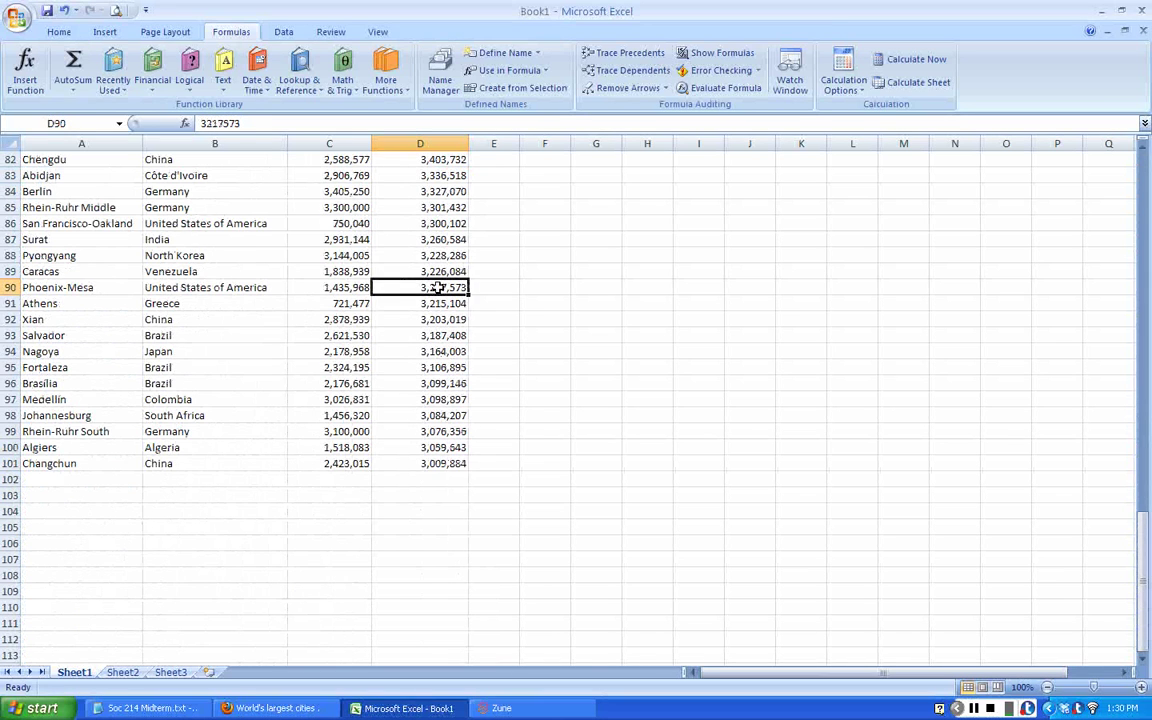
scroll(437, 256, "up", 19)
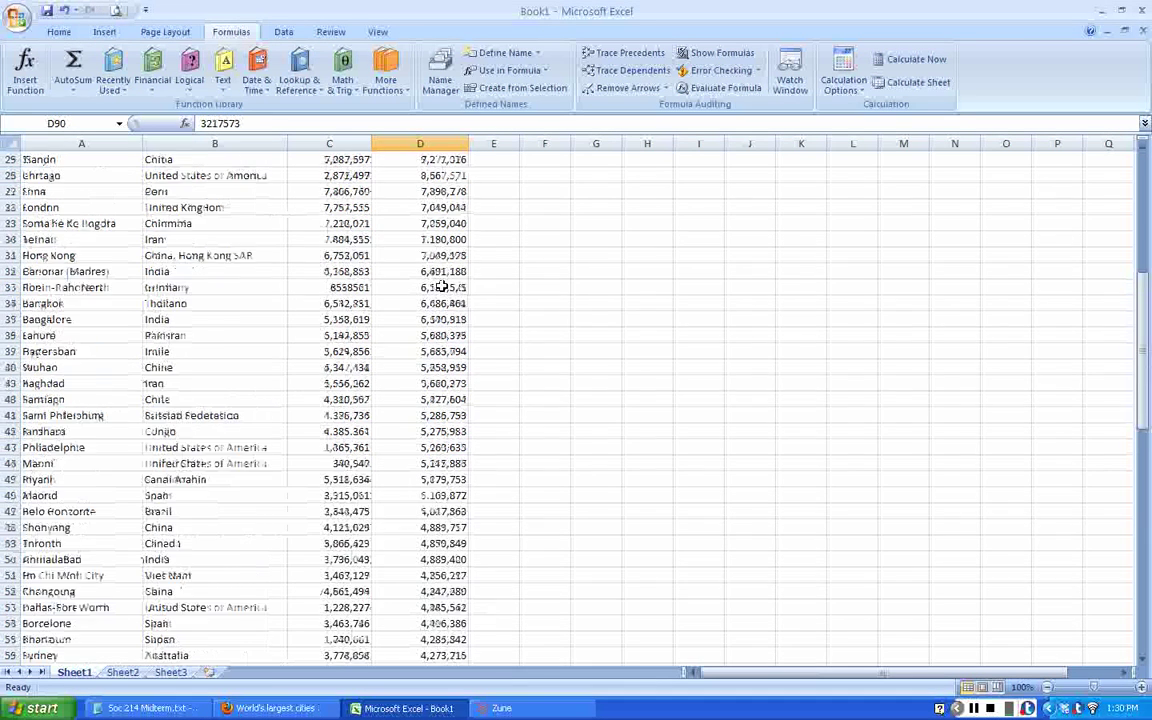
scroll(439, 287, "down", 14)
scroll(439, 287, "down", 5)
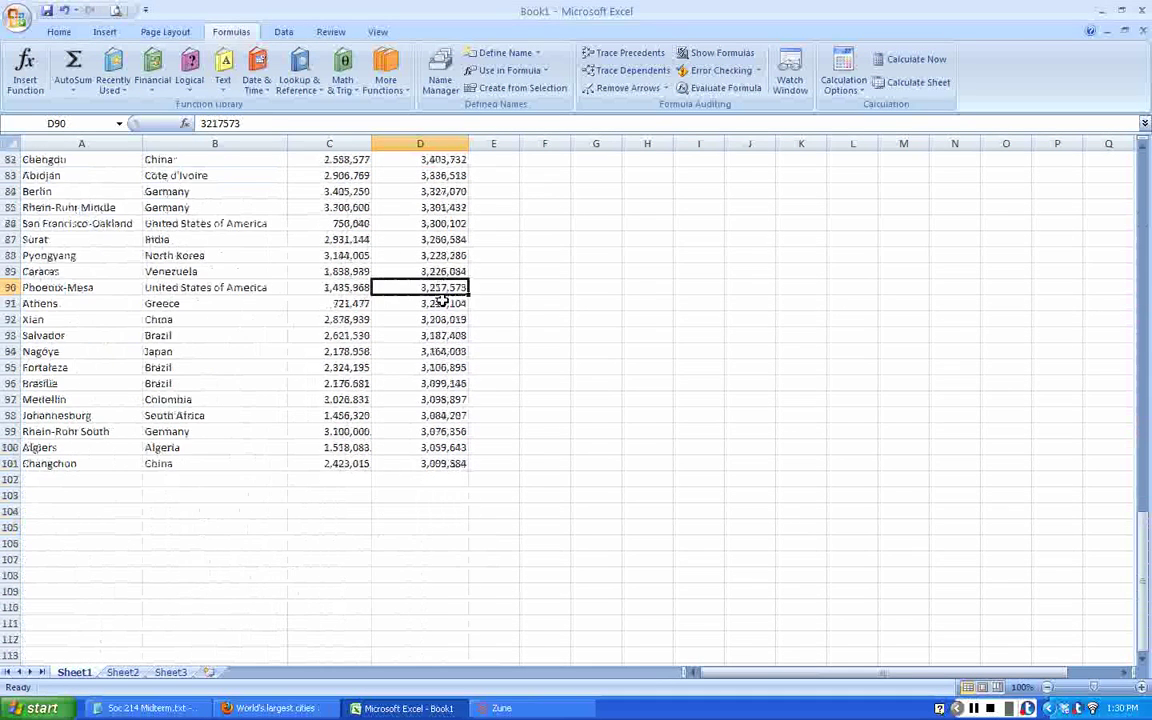
left_click(447, 464)
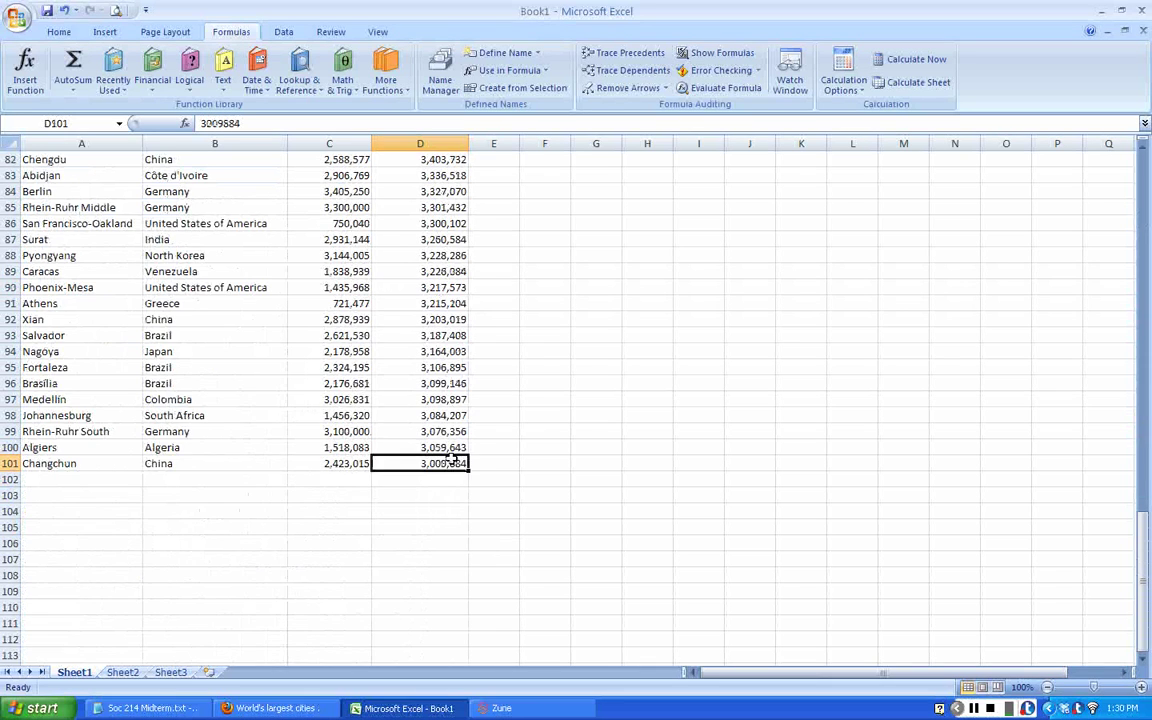
scroll(445, 456, "up", 6)
scroll(443, 450, "up", 4)
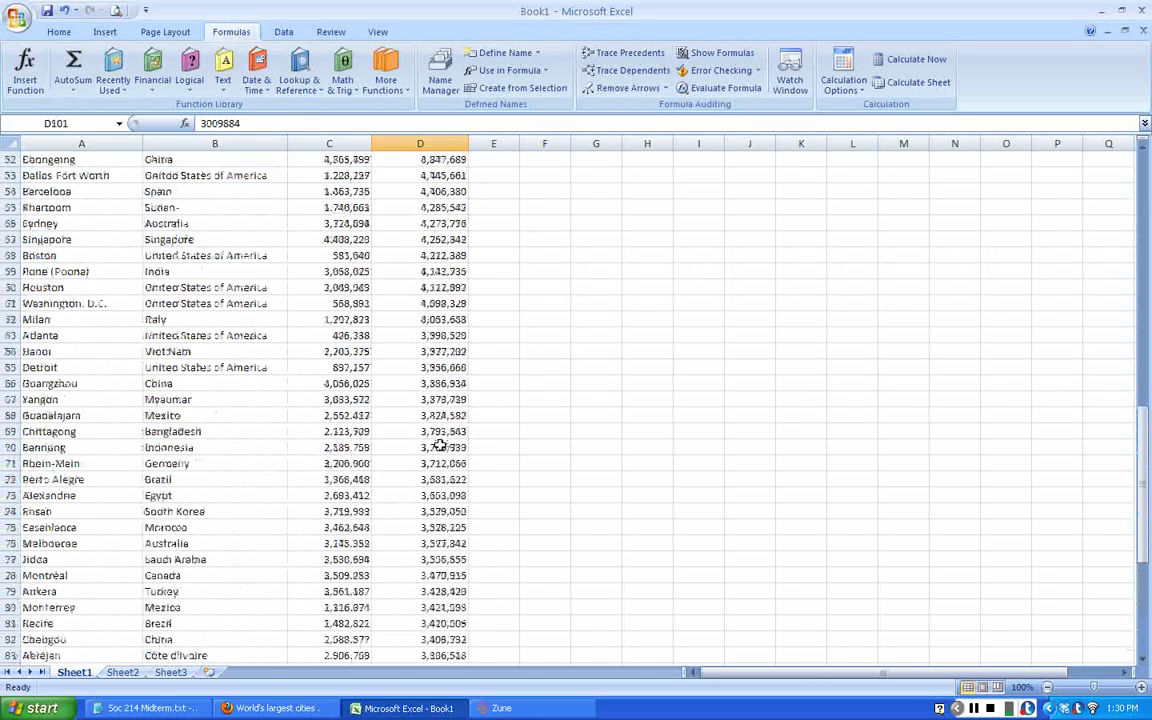
scroll(439, 443, "up", 7)
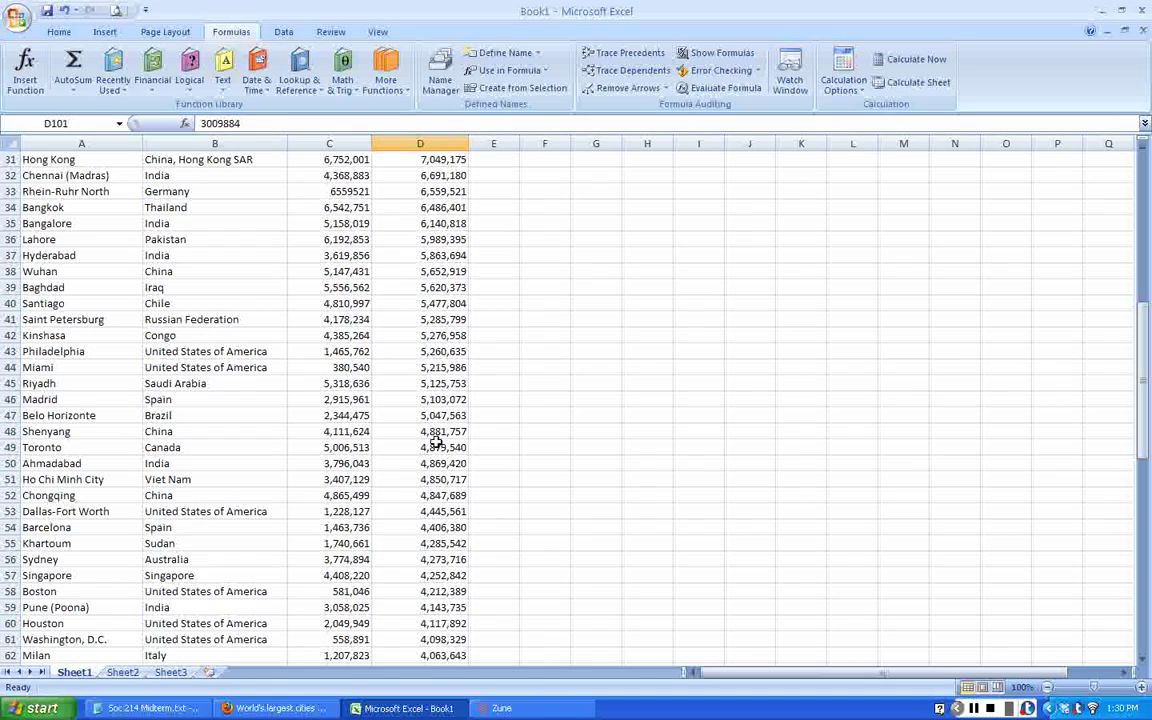
left_click(436, 415)
scroll(436, 415, "up", 3)
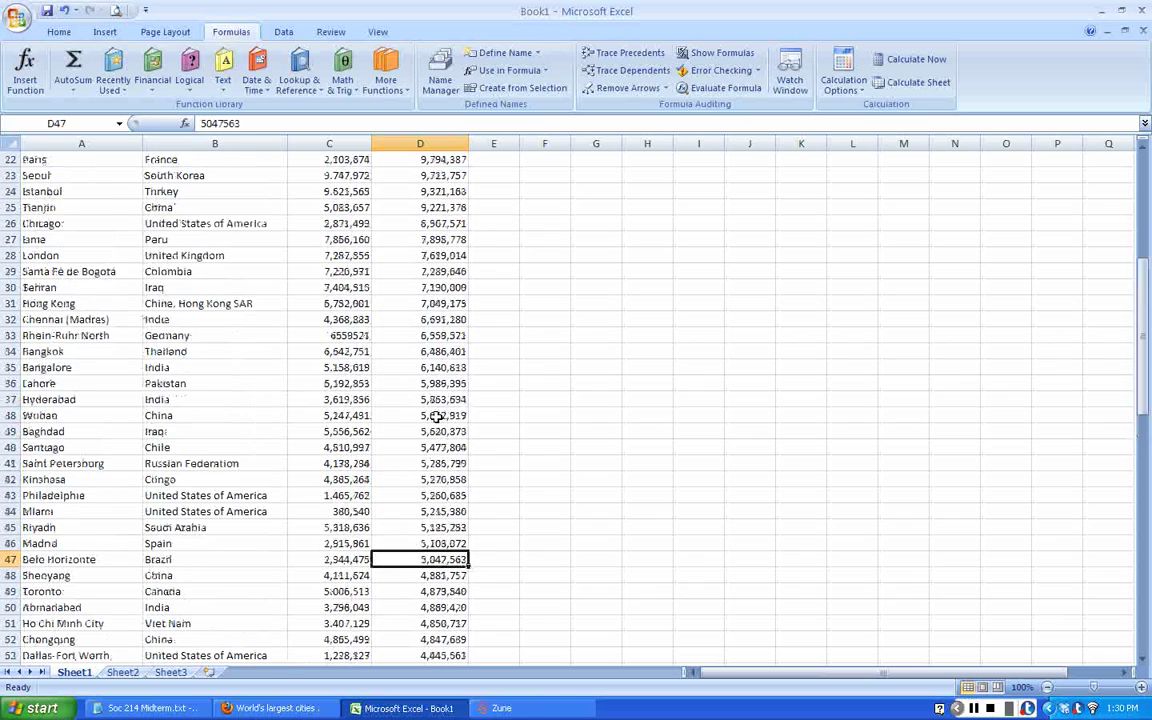
scroll(438, 415, "up", 7)
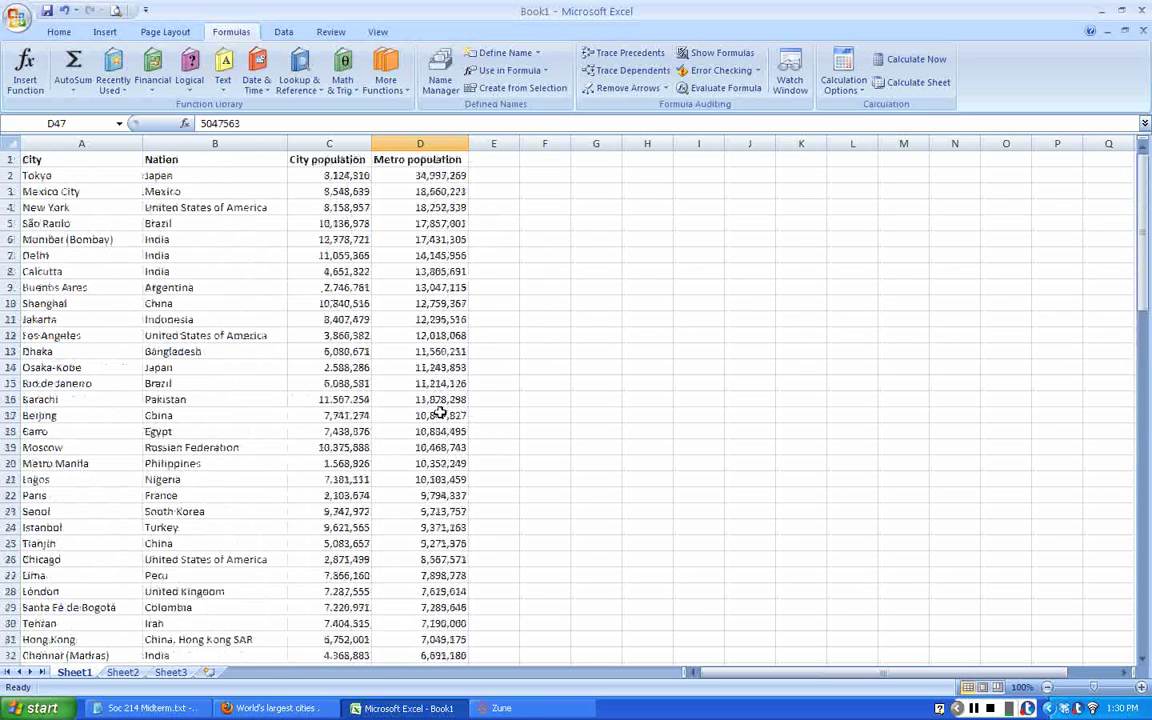
left_click(425, 190)
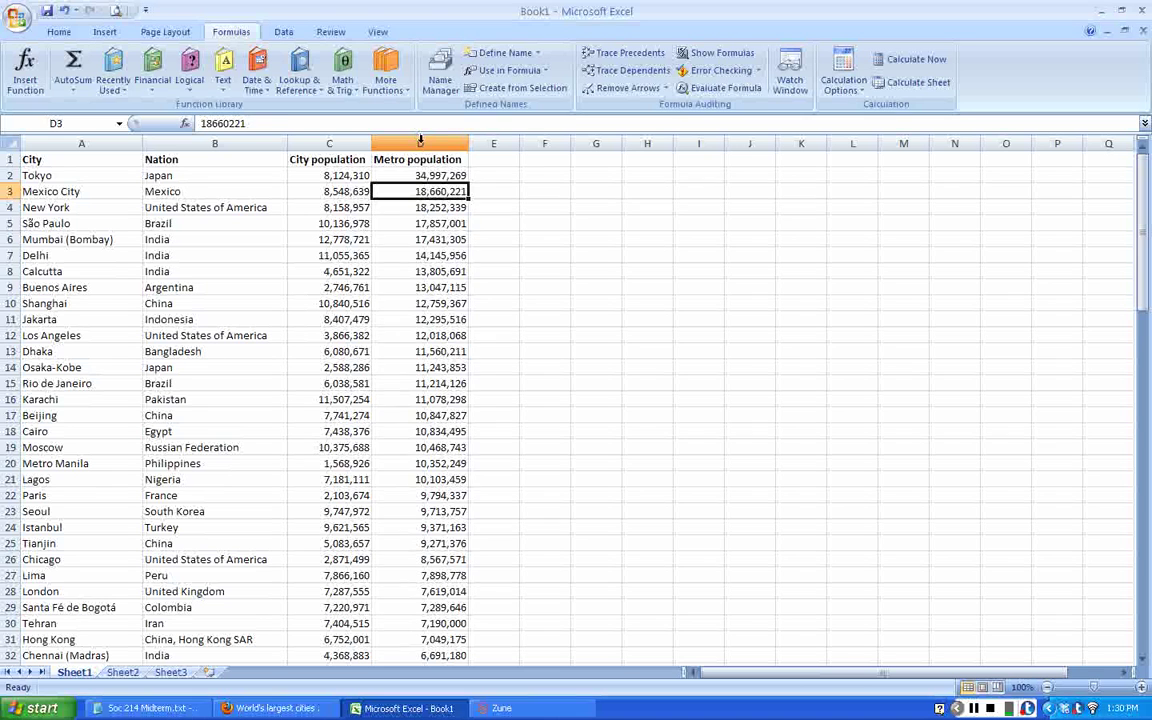
Step: Name column D, Metro population, 'metropop' via the Name Box
left_click(424, 140)
left_click(427, 186)
left_click(420, 160)
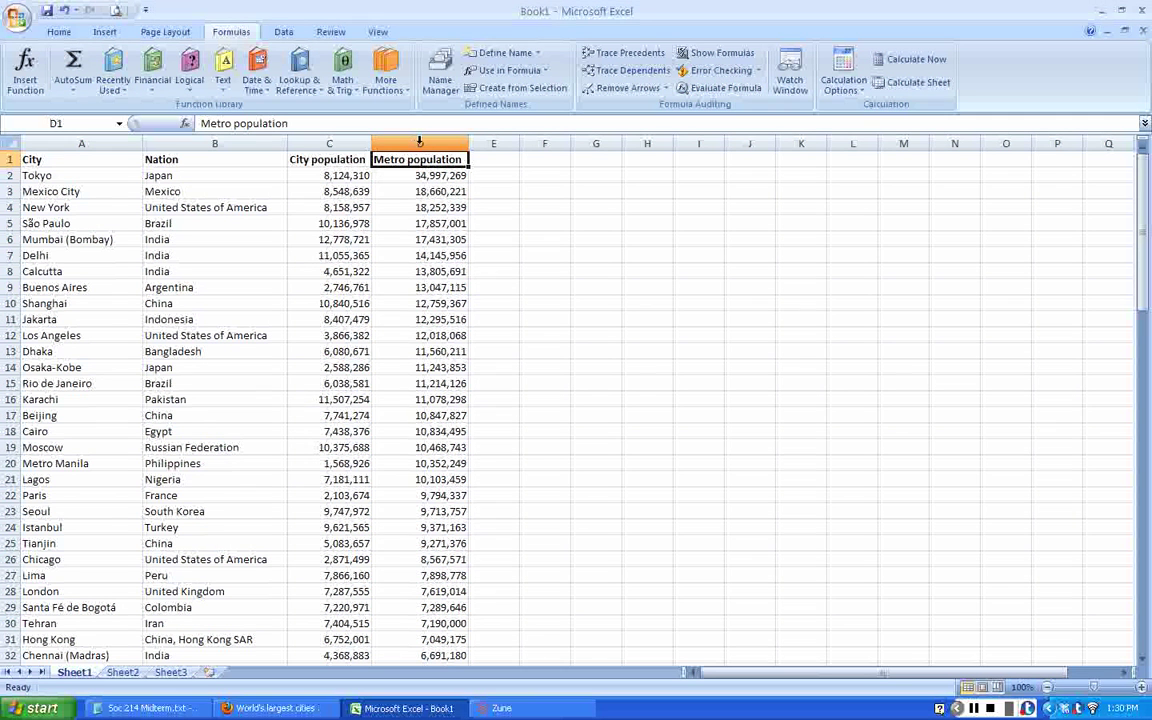
left_click(379, 143)
left_click(92, 123)
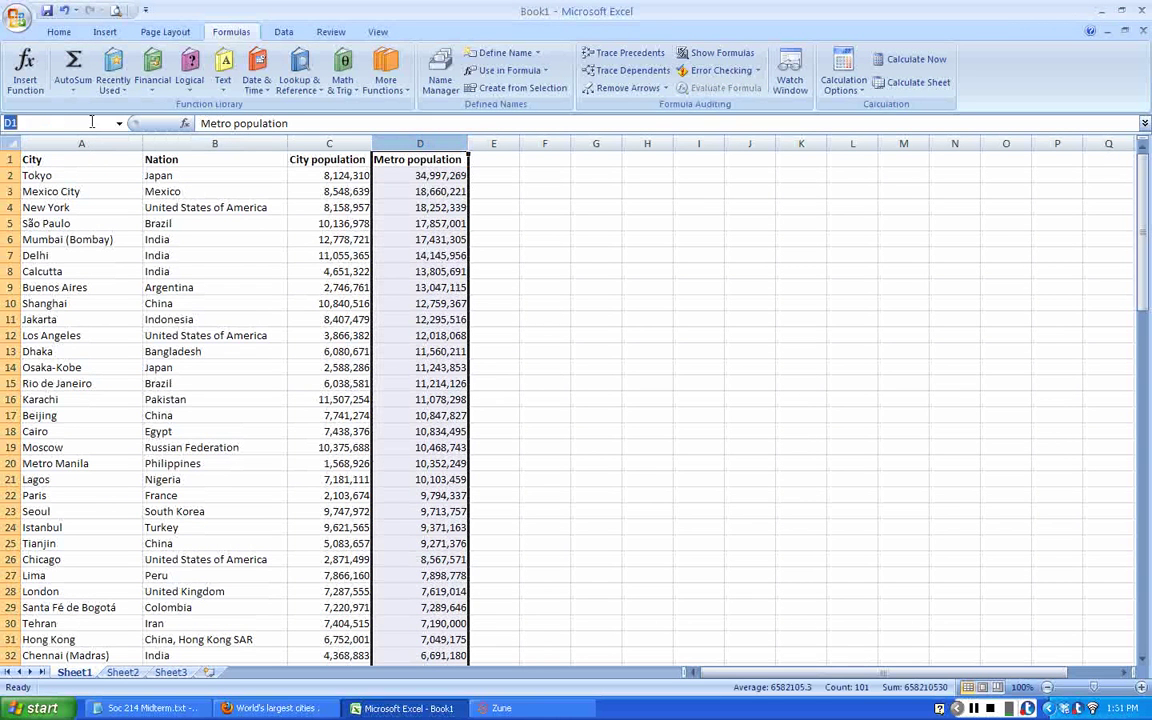
type("metropop")
key("Return")
left_click(443, 205)
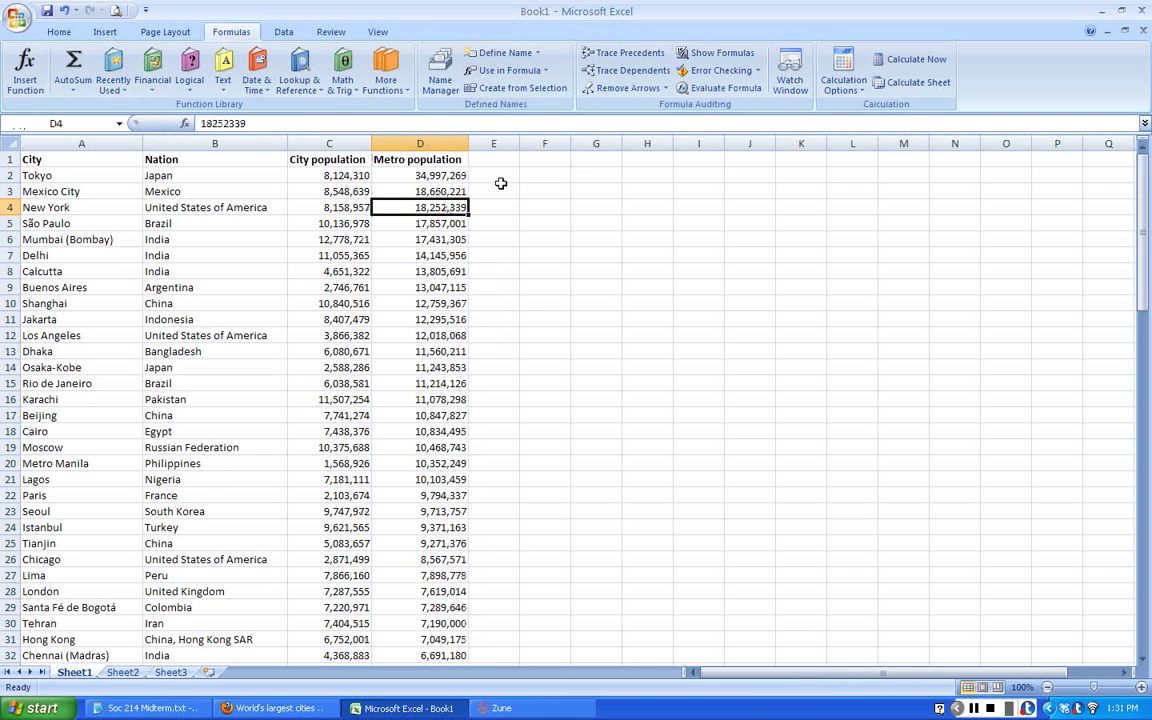
Step: Enter =MAX(metropop) in F2 to show the largest metro population, 34997269
left_click(552, 177)
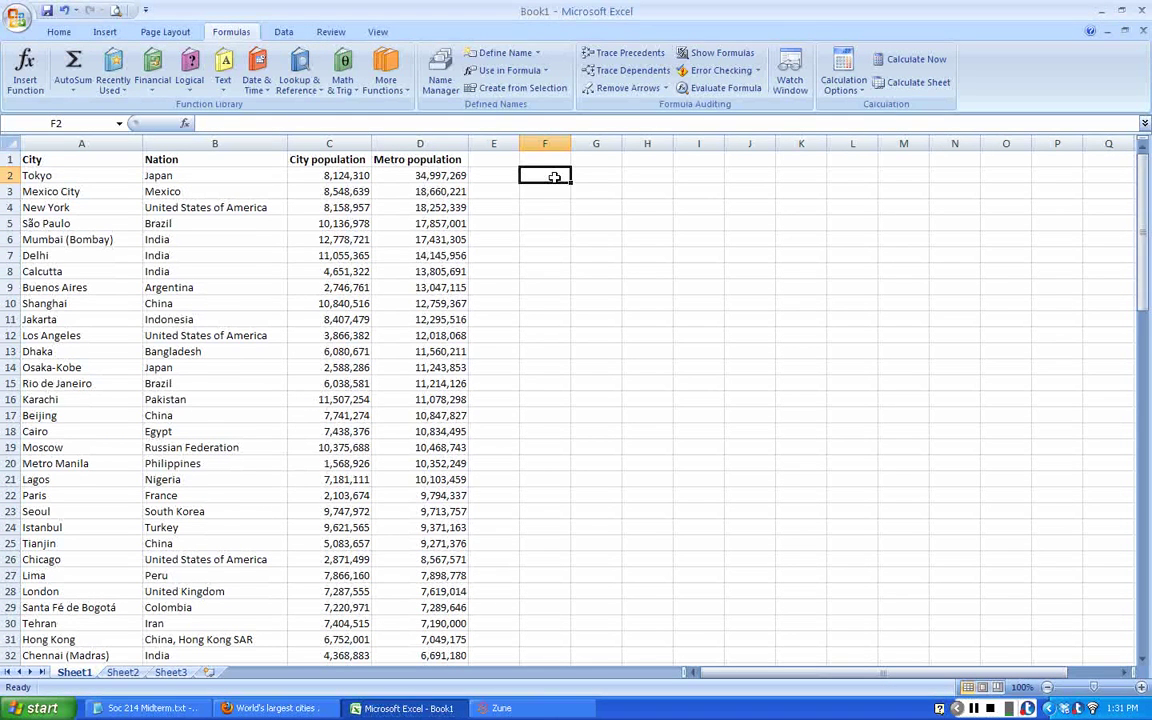
left_click(406, 143)
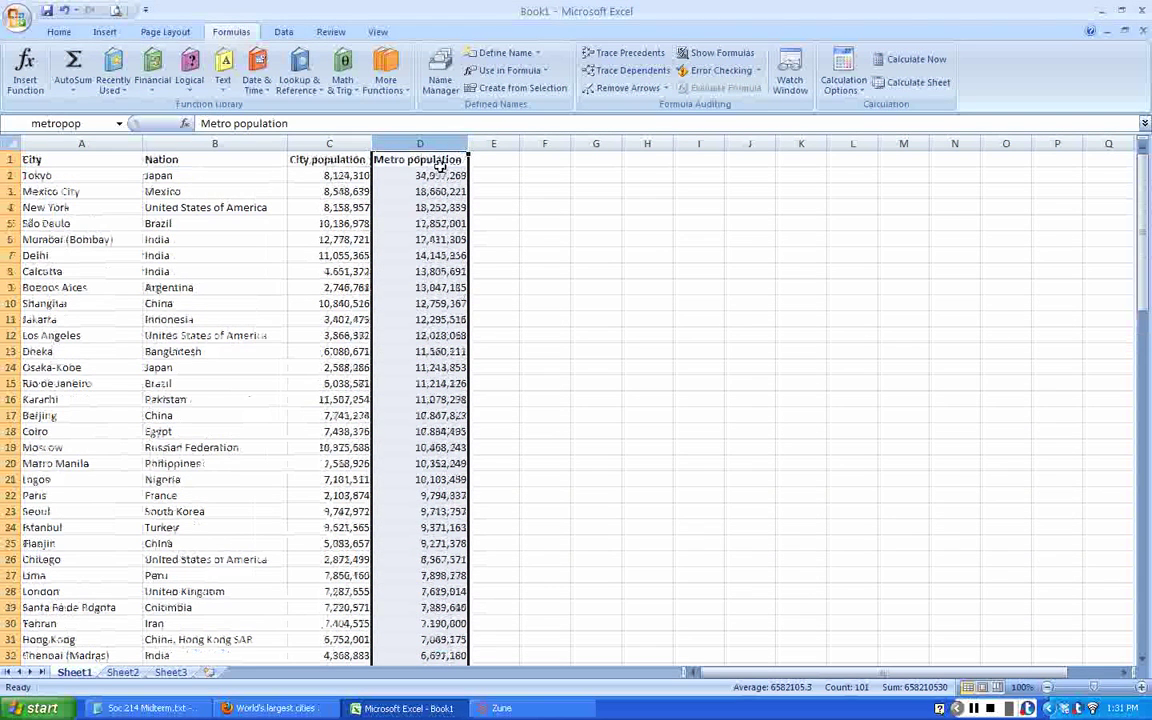
left_click(541, 172)
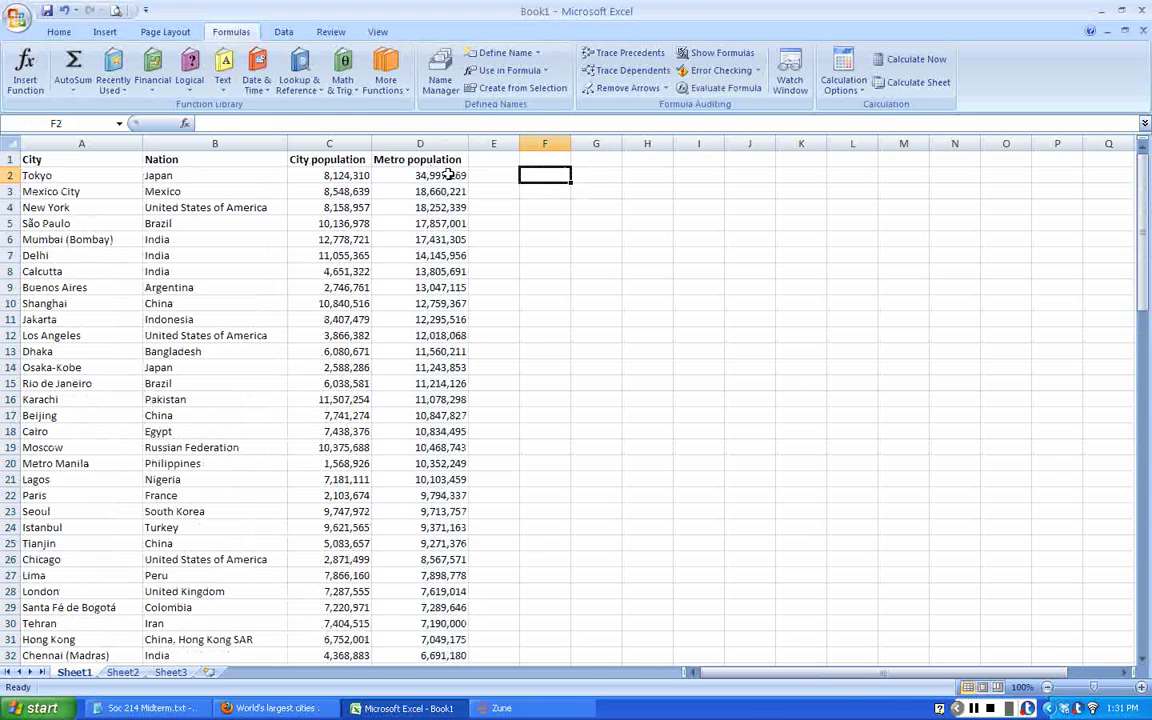
type("=")
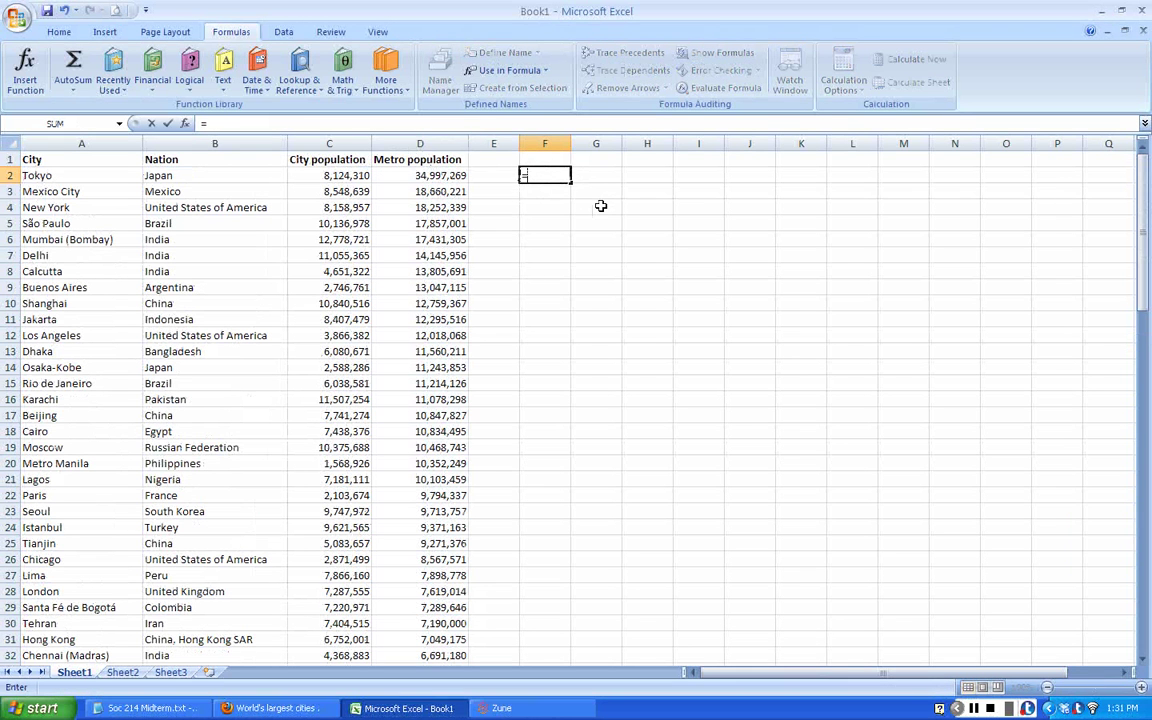
type("max(")
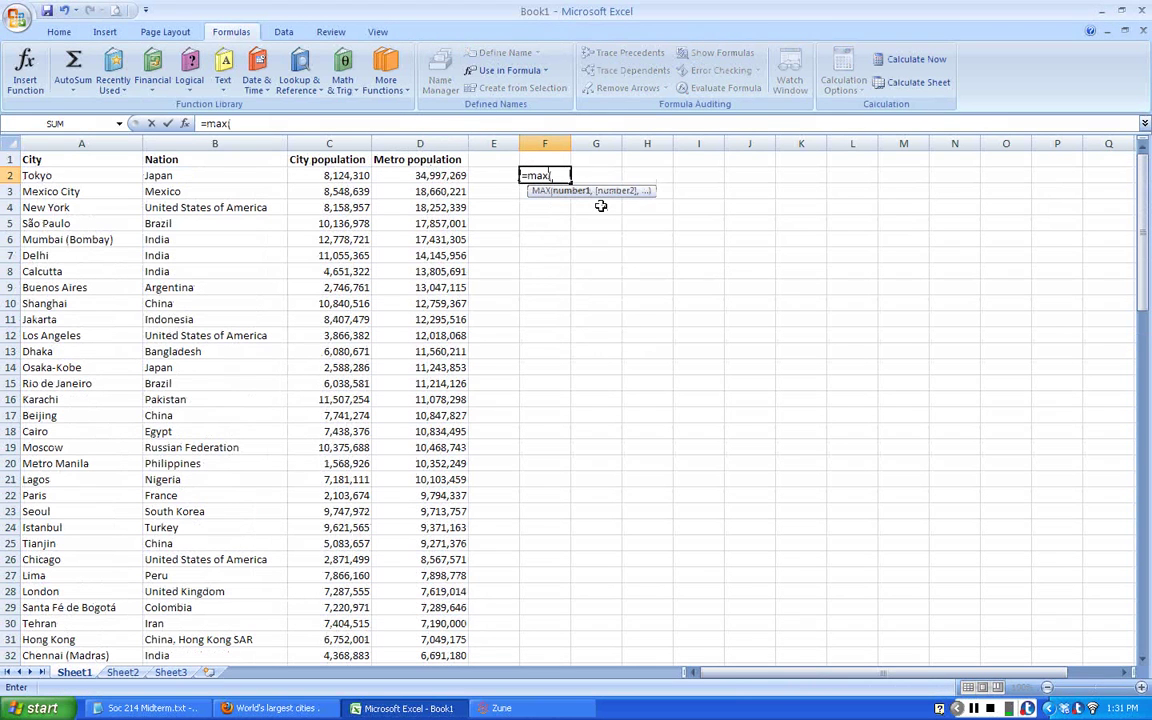
type("metropop")
key("Return")
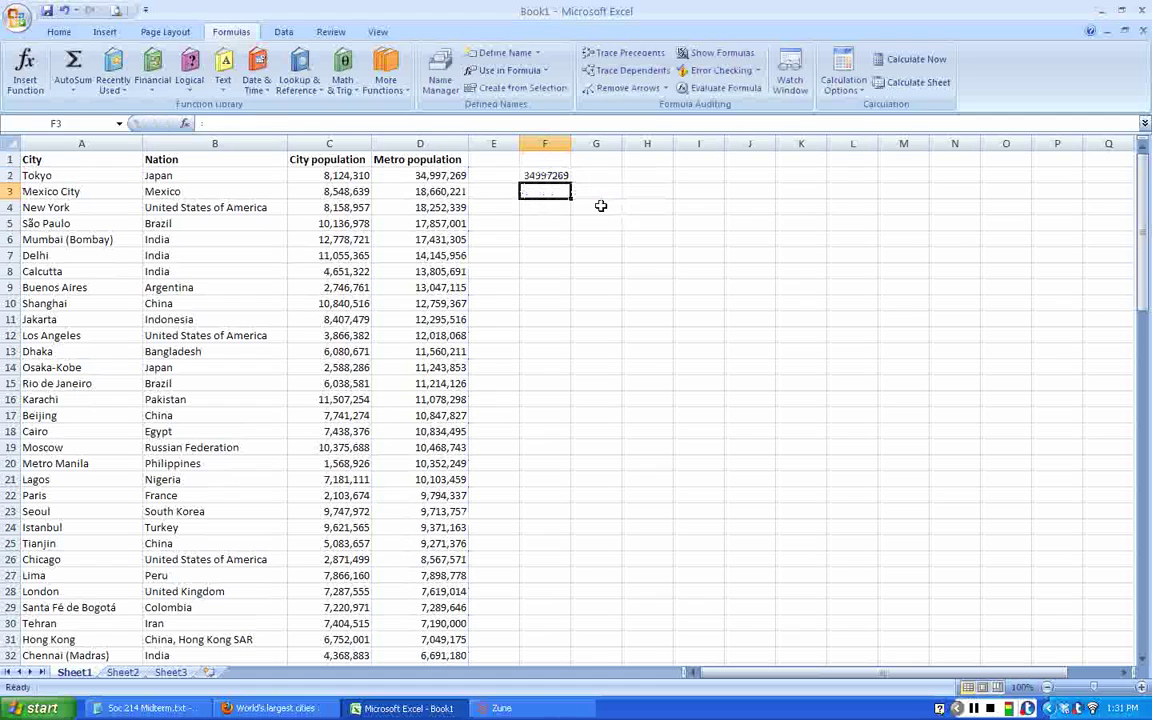
Step: Enter a MIN formula over the metro population in F3
left_click(560, 182)
mouse_move(560, 188)
left_mouse_down()
mouse_move(408, 160)
mouse_move(480, 158)
mouse_move(549, 196)
left_mouse_up()
left_click(549, 196)
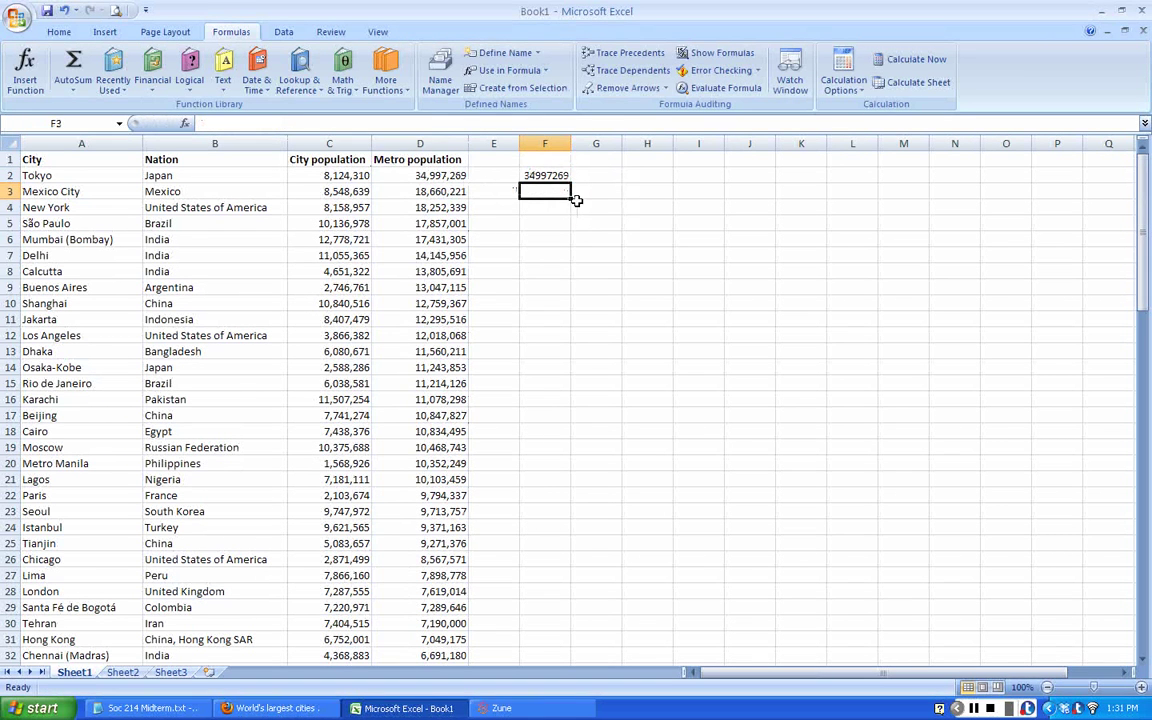
type("=min(")
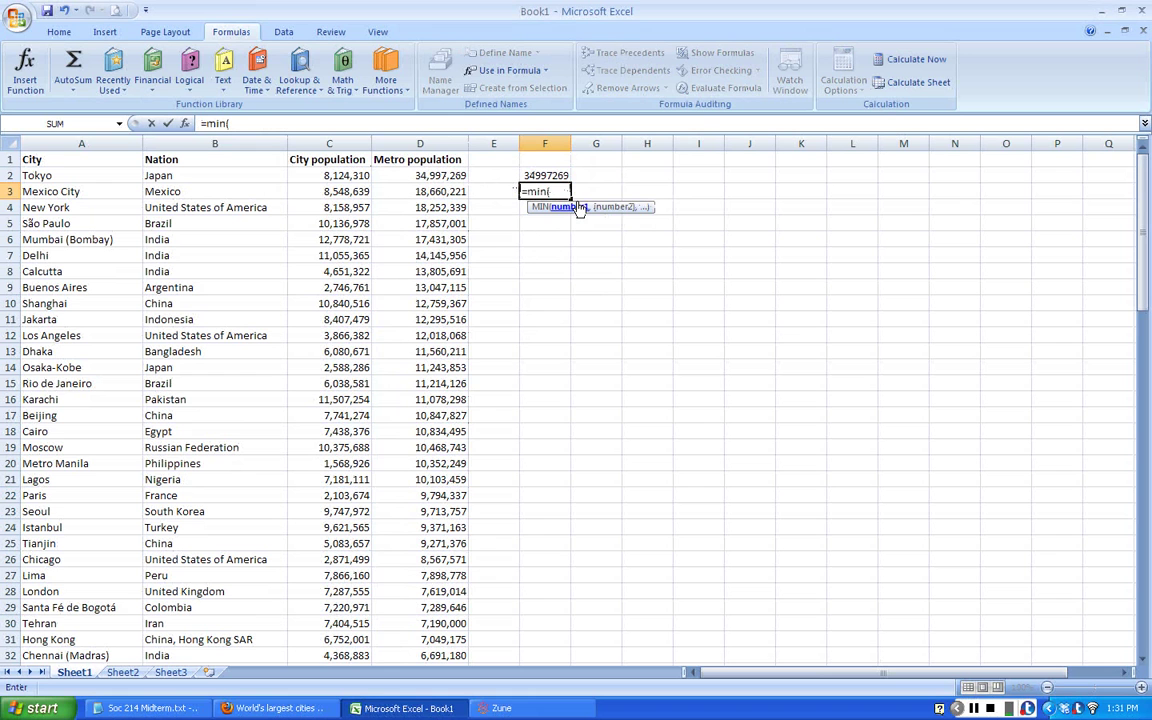
type("metropopulation)")
key("Return")
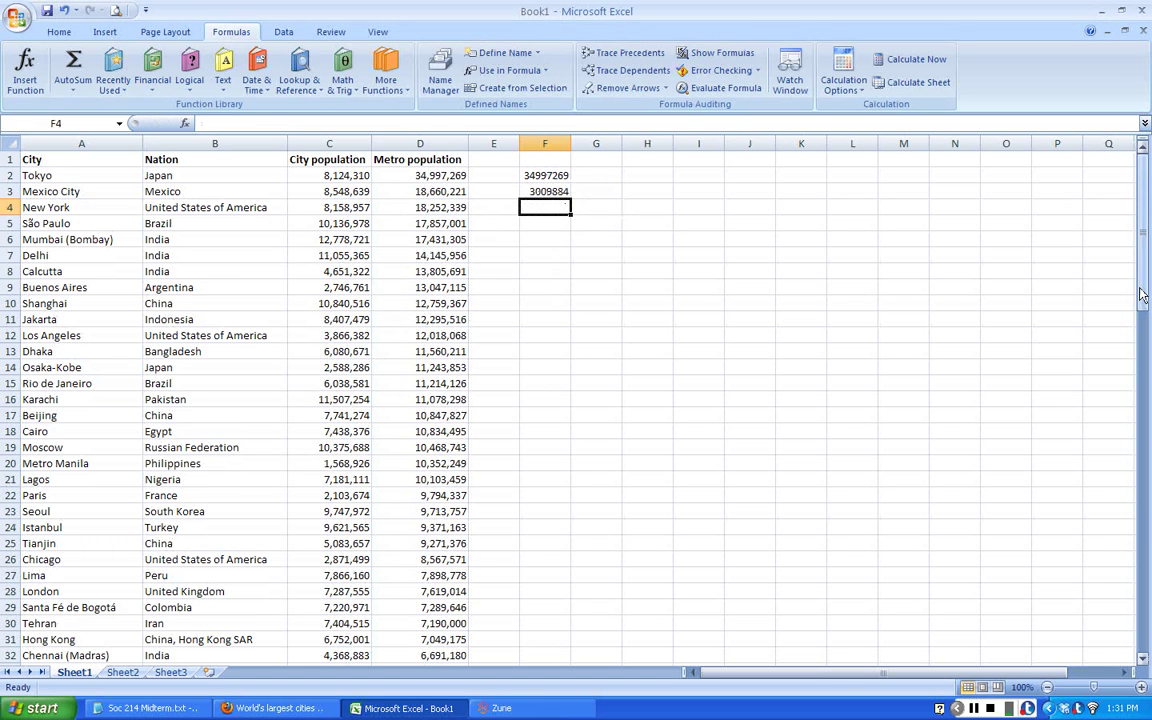
Step: Check Changchun's row 101 metro population against the MIN result, then select F2:F3
left_click_drag(1143, 294, 380, 576)
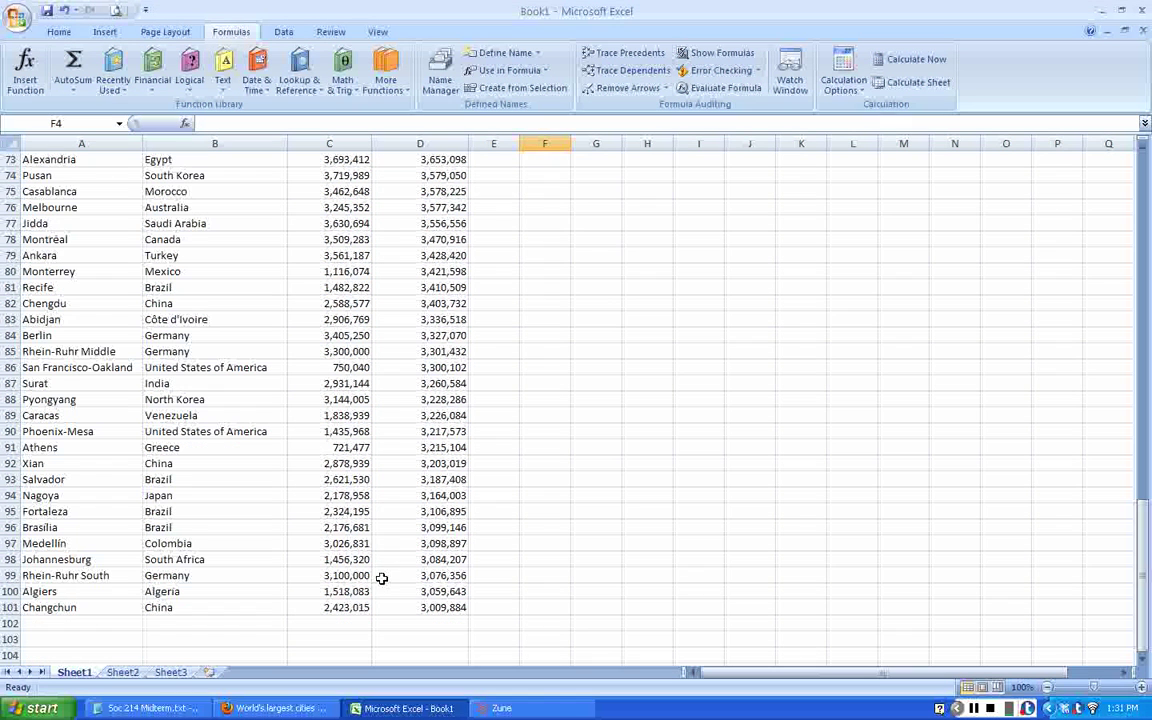
left_click(80, 607)
left_click(200, 605)
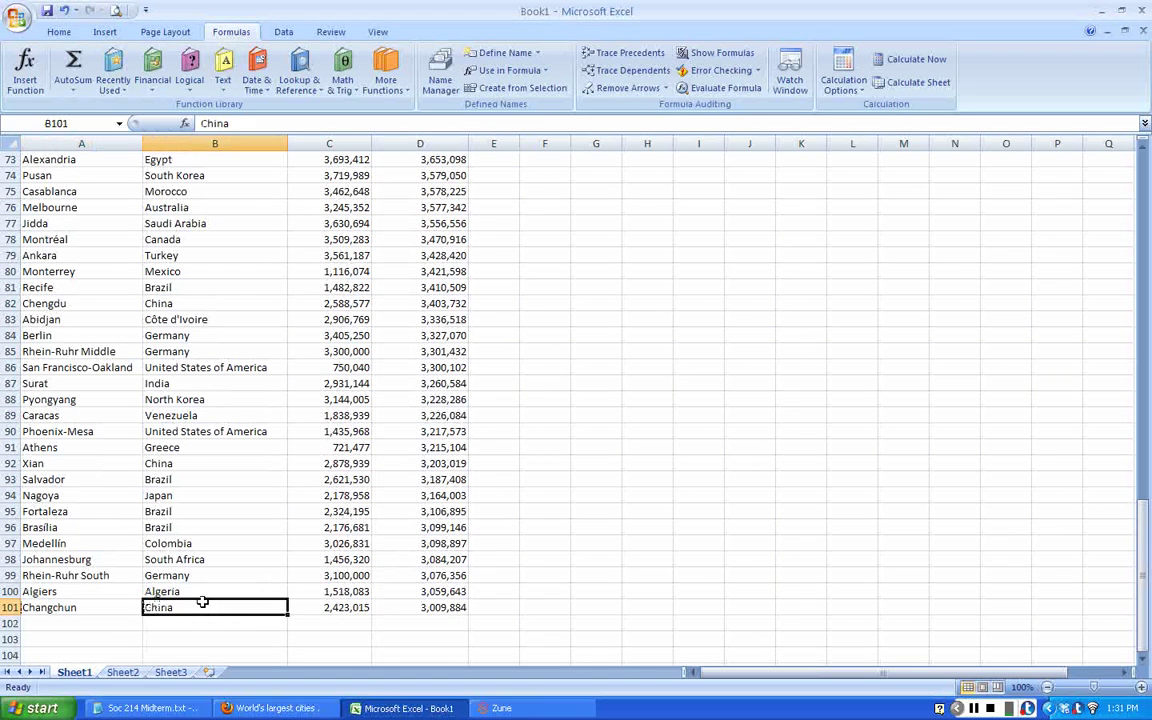
left_click(335, 605)
left_click(420, 607)
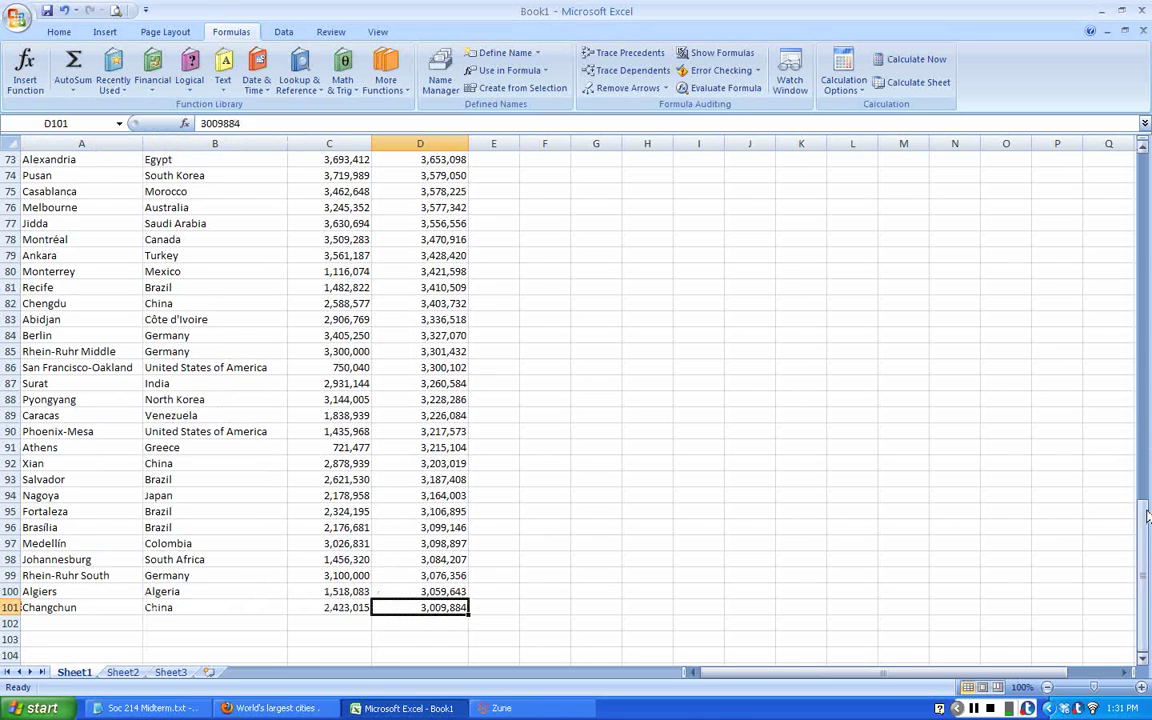
left_click_drag(1145, 515, 1146, 170)
left_click(561, 196)
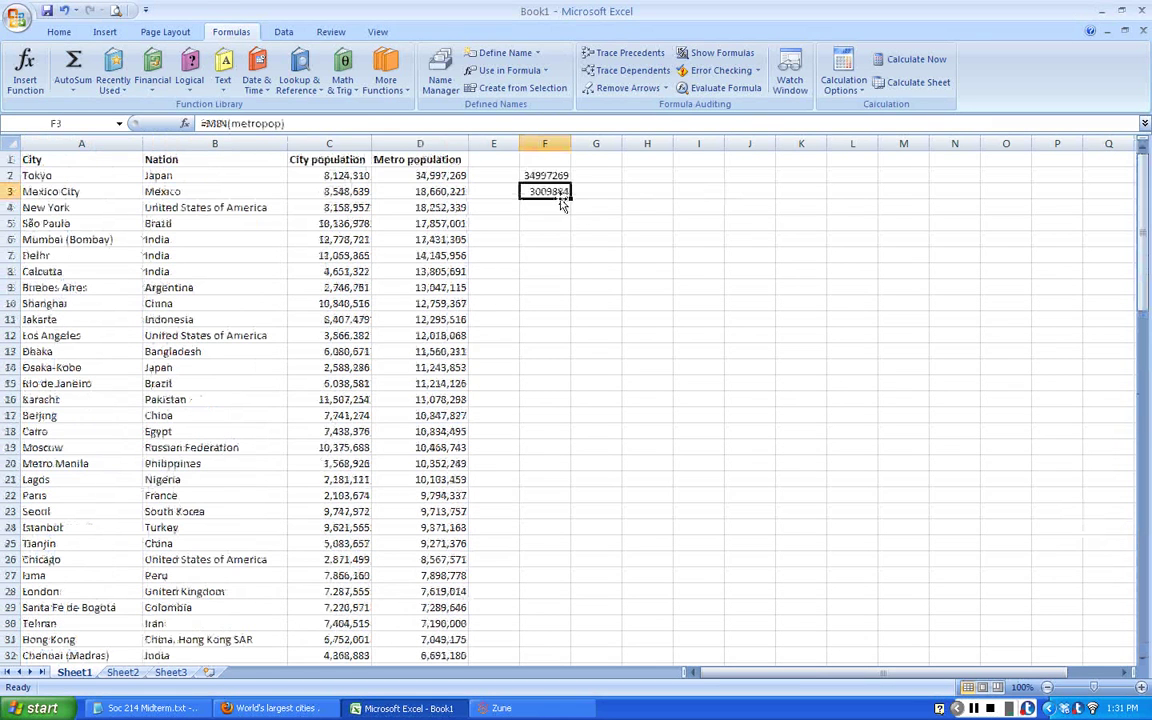
left_click_drag(557, 177, 560, 188)
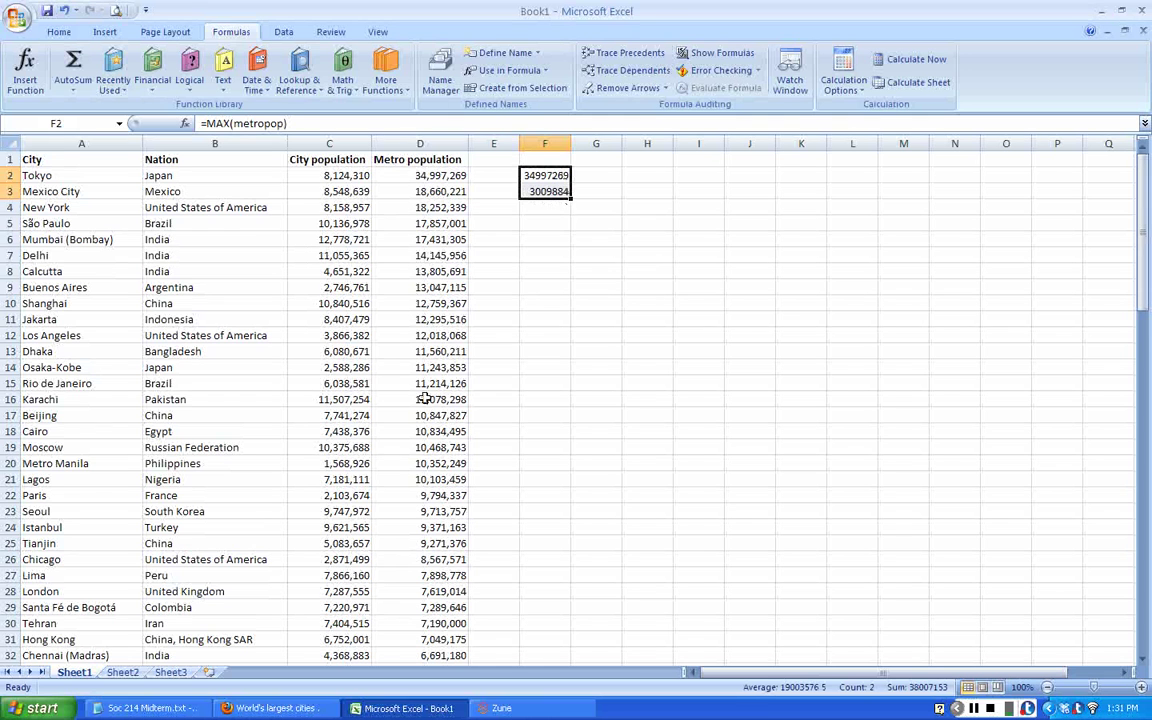
Step: On Sheet2, enter 5000000 in cell A1
left_click(123, 671)
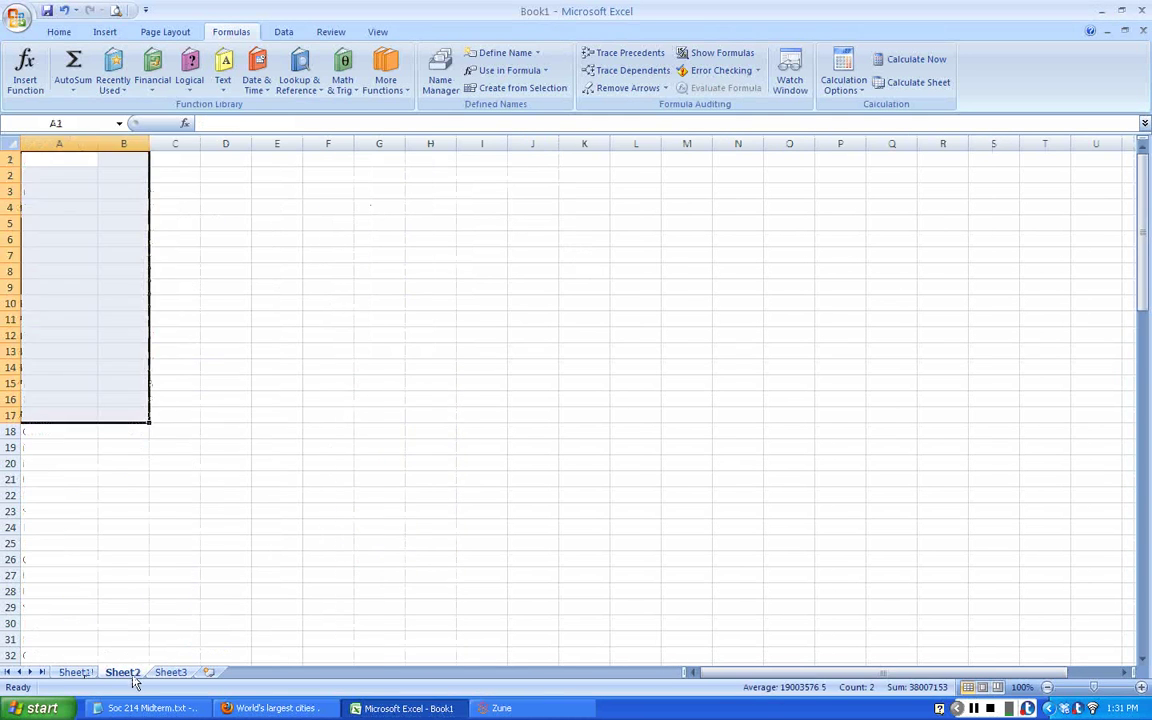
left_click(176, 351)
left_click(84, 158)
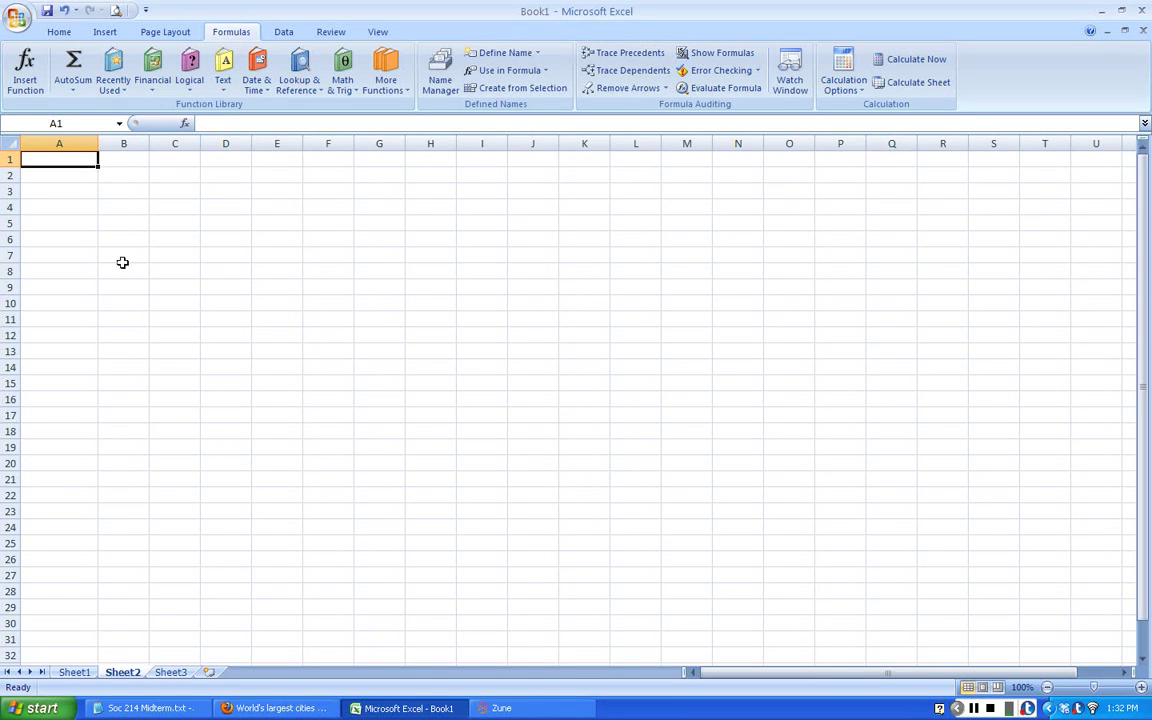
left_click(78, 673)
left_click(121, 673)
type("5000")
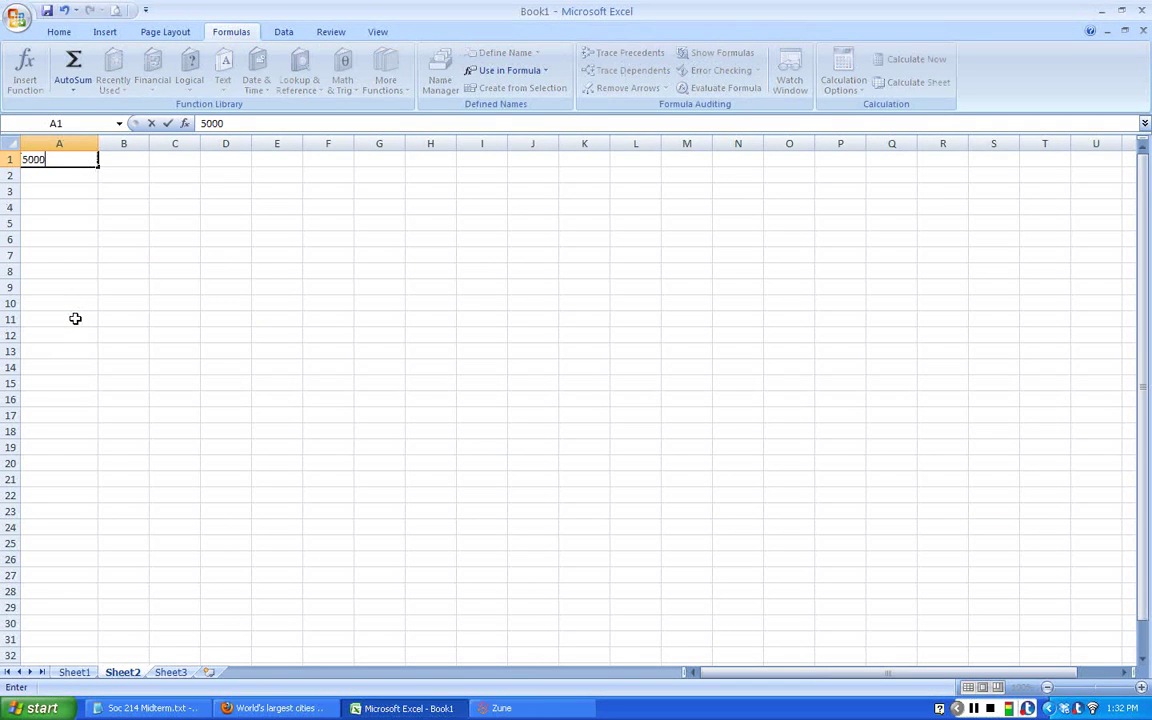
type("000")
key("Return")
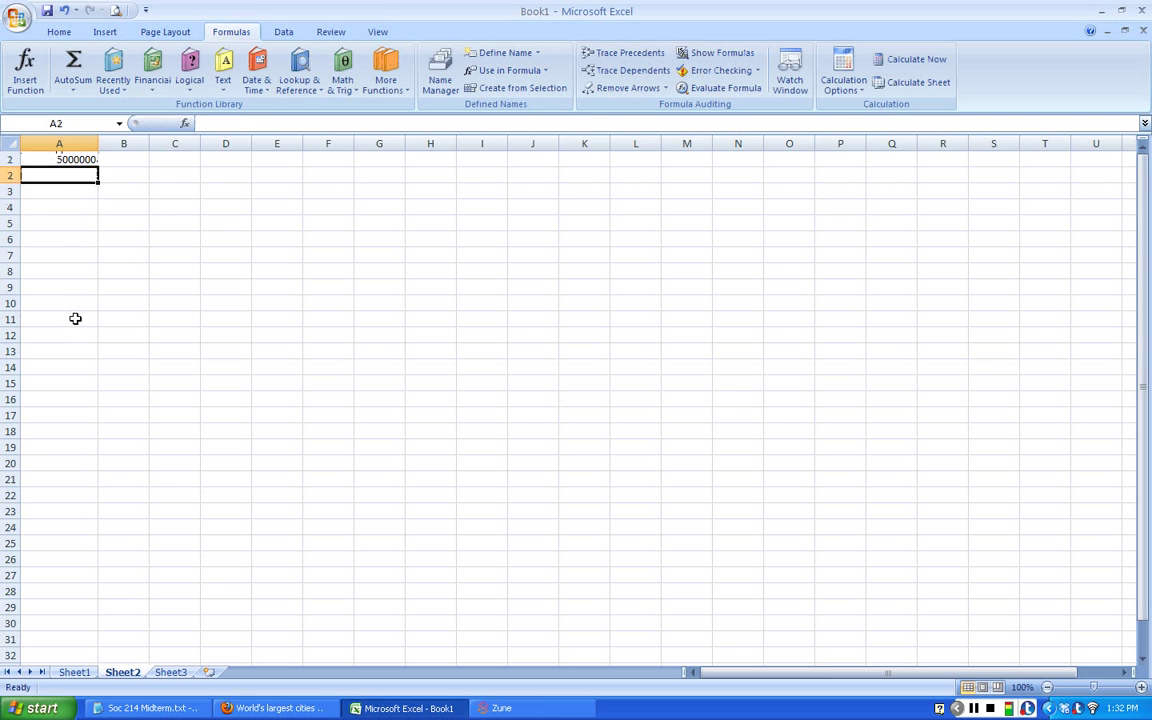
Step: Format A1 as Number with the 1000 separator turned on
right_click(76, 158)
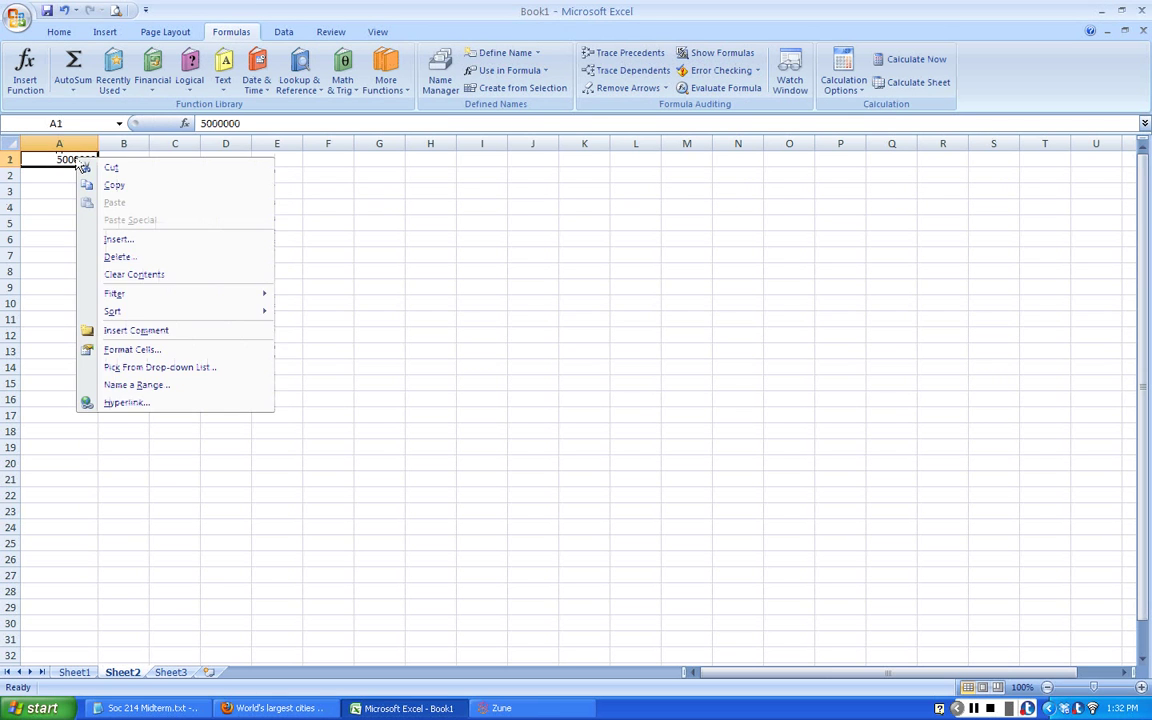
left_click(166, 351)
left_click(85, 232)
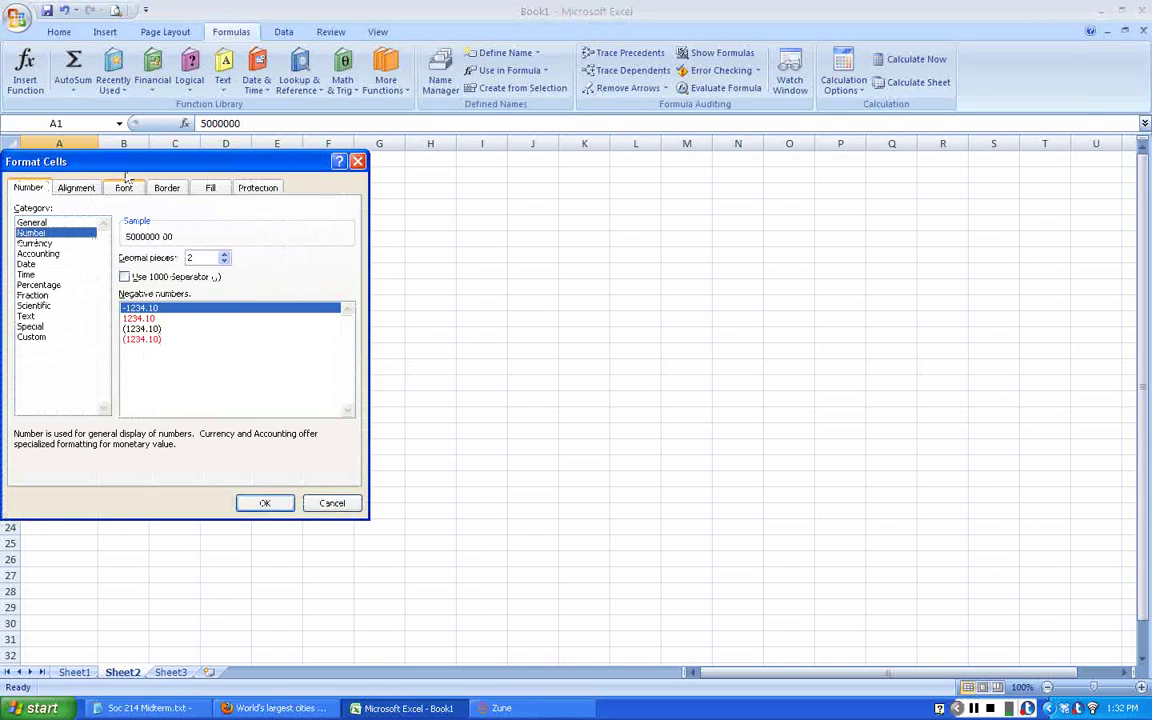
left_click_drag(154, 163, 282, 130)
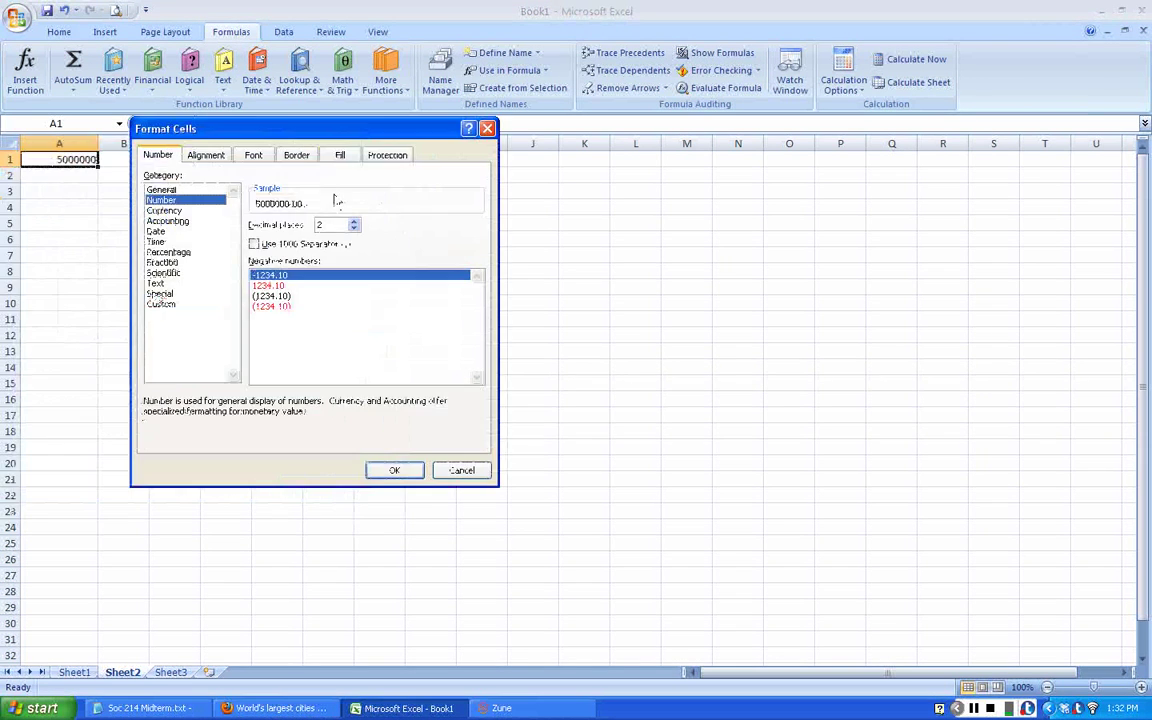
left_click(255, 244)
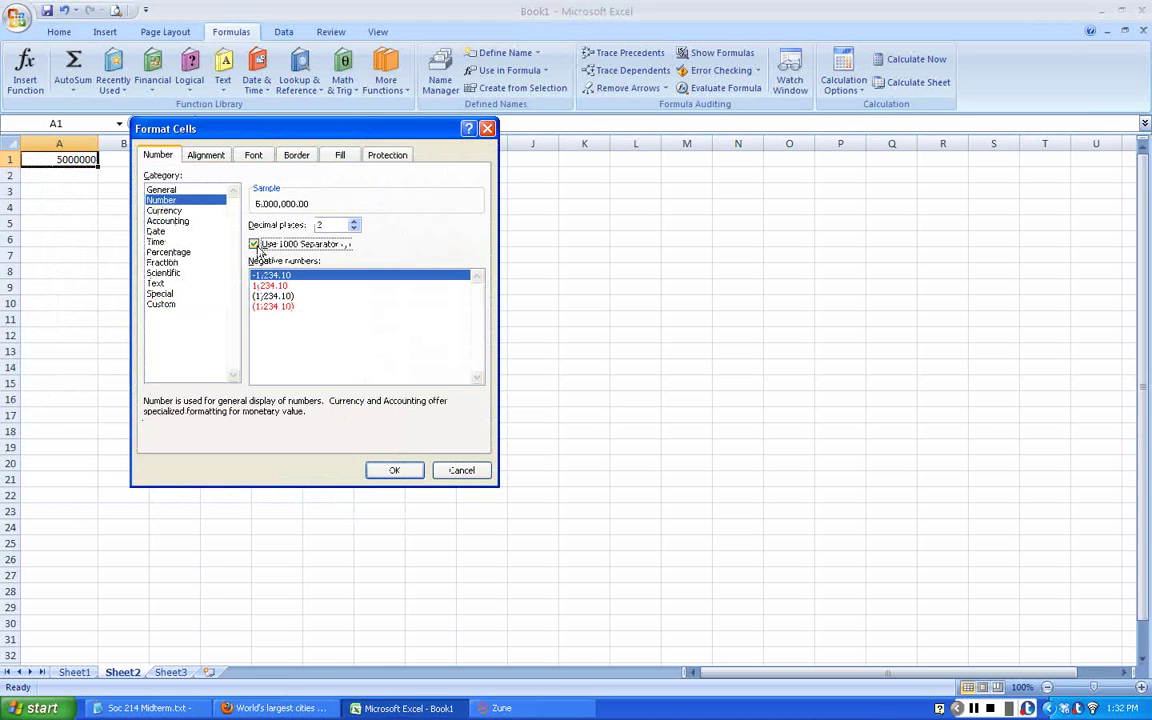
left_click(391, 473)
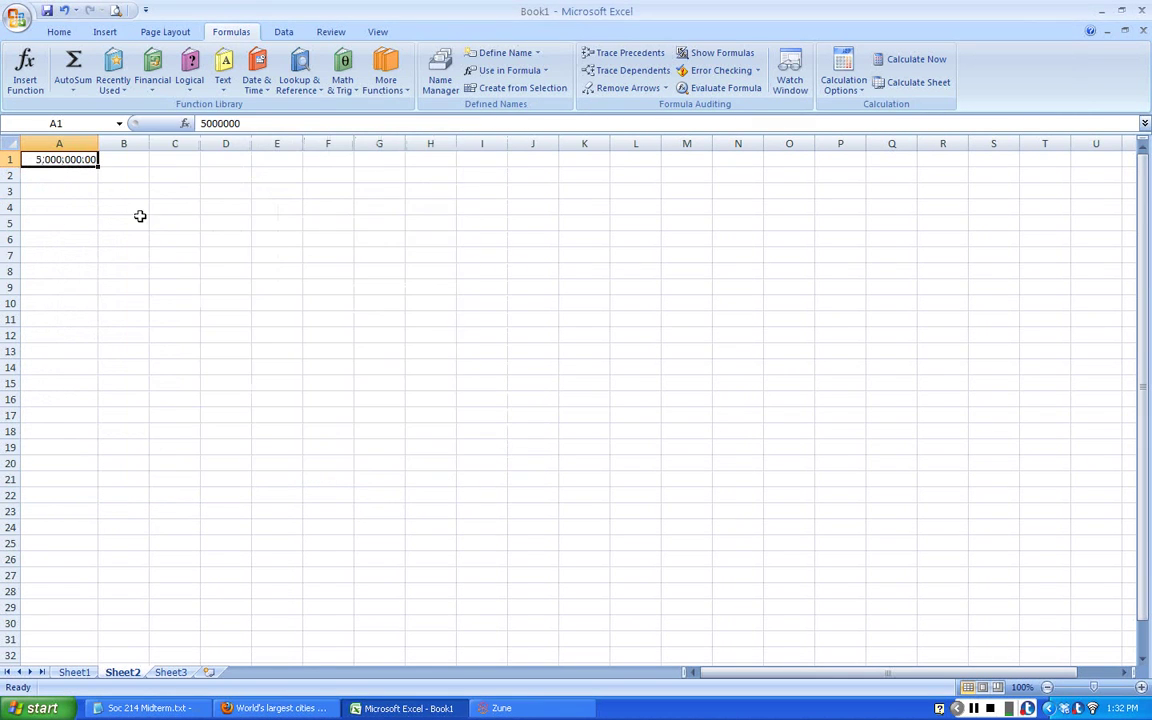
left_click(139, 214)
left_click(80, 177)
Step: Reduce A1's decimal places to 0 so it shows 5,000,000
right_click(87, 161)
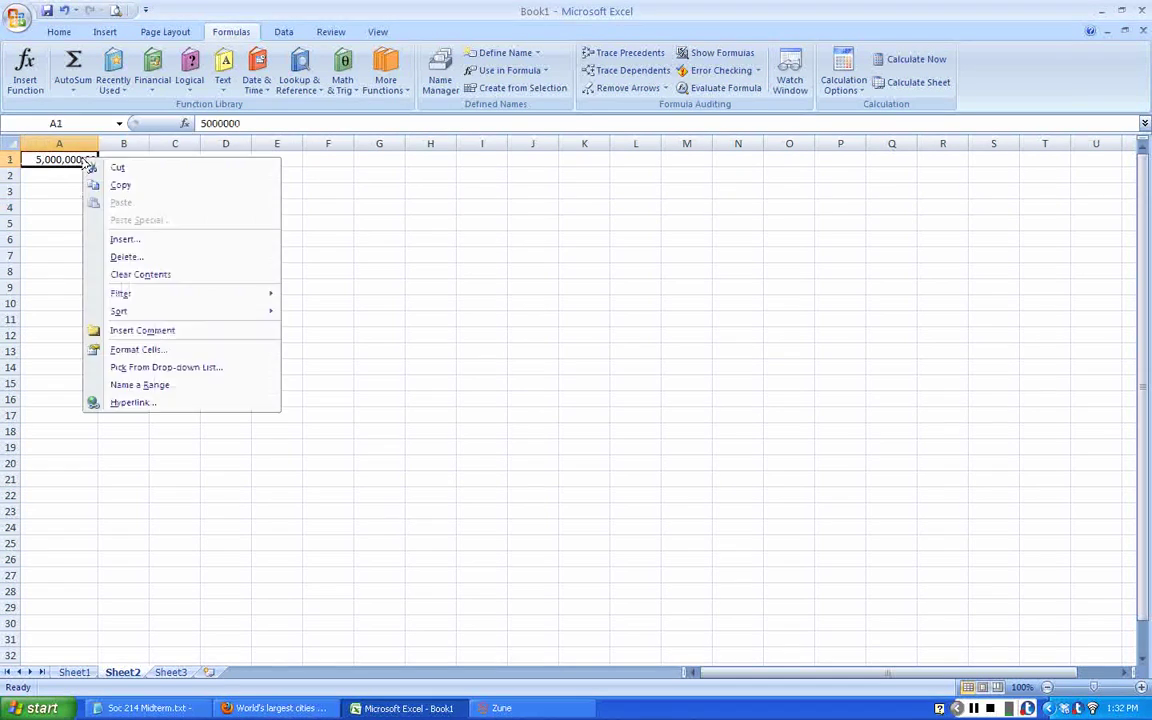
left_click(138, 349)
left_click_drag(166, 166, 352, 154)
left_click(415, 255)
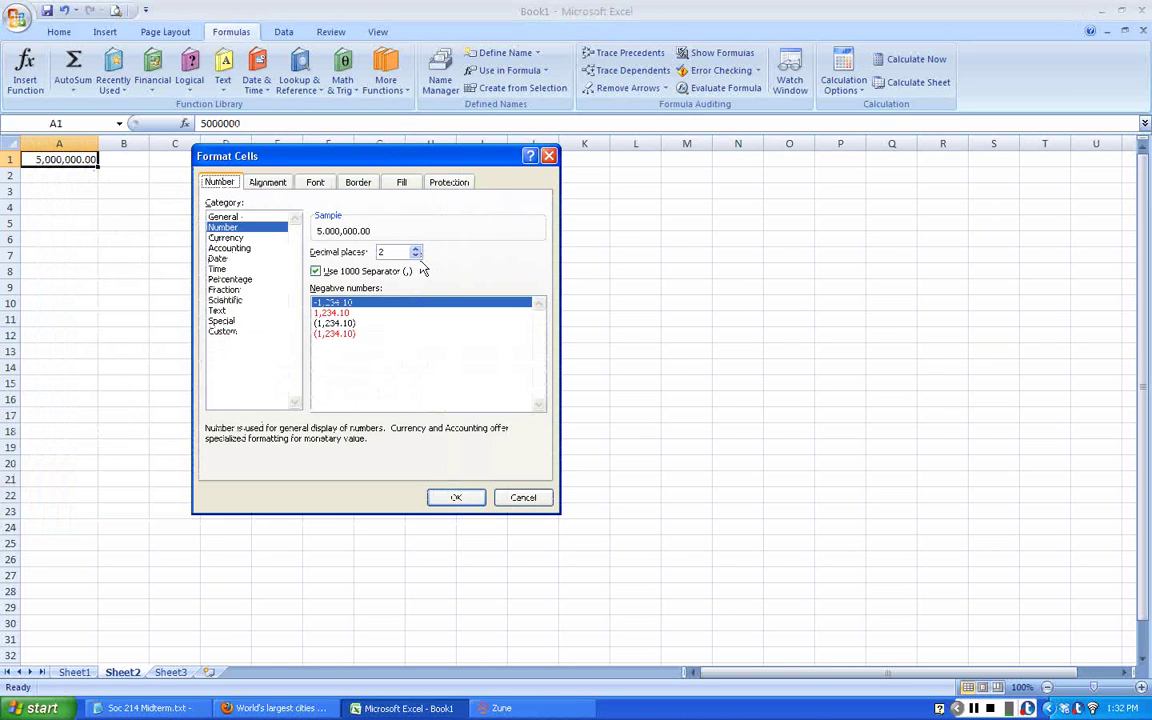
left_click(415, 255)
left_click(458, 497)
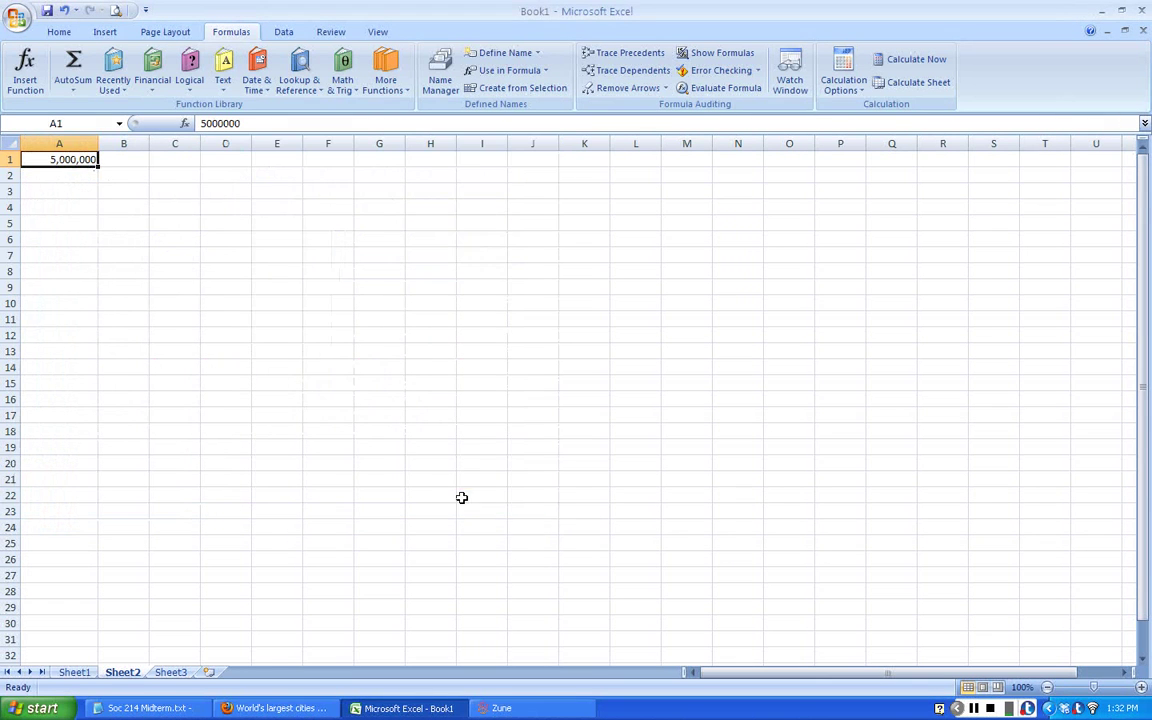
left_click(134, 188)
left_click(84, 172)
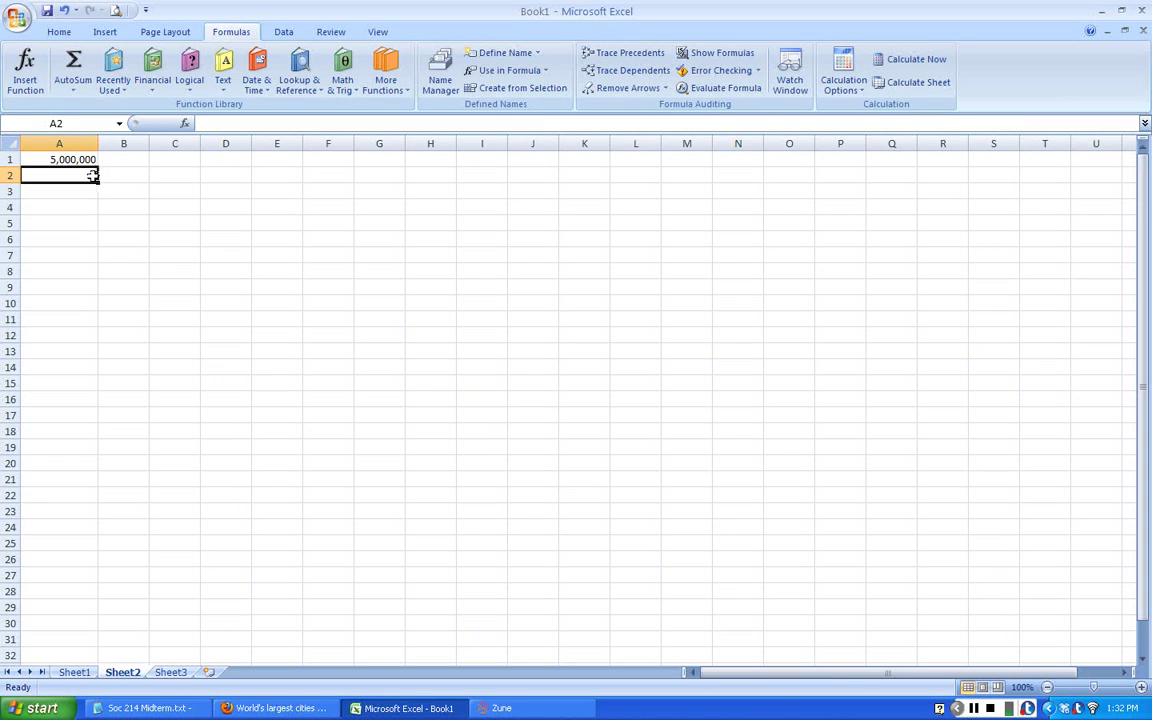
Step: Enter the formula =A1+2000000 in cell A2
left_click(82, 159)
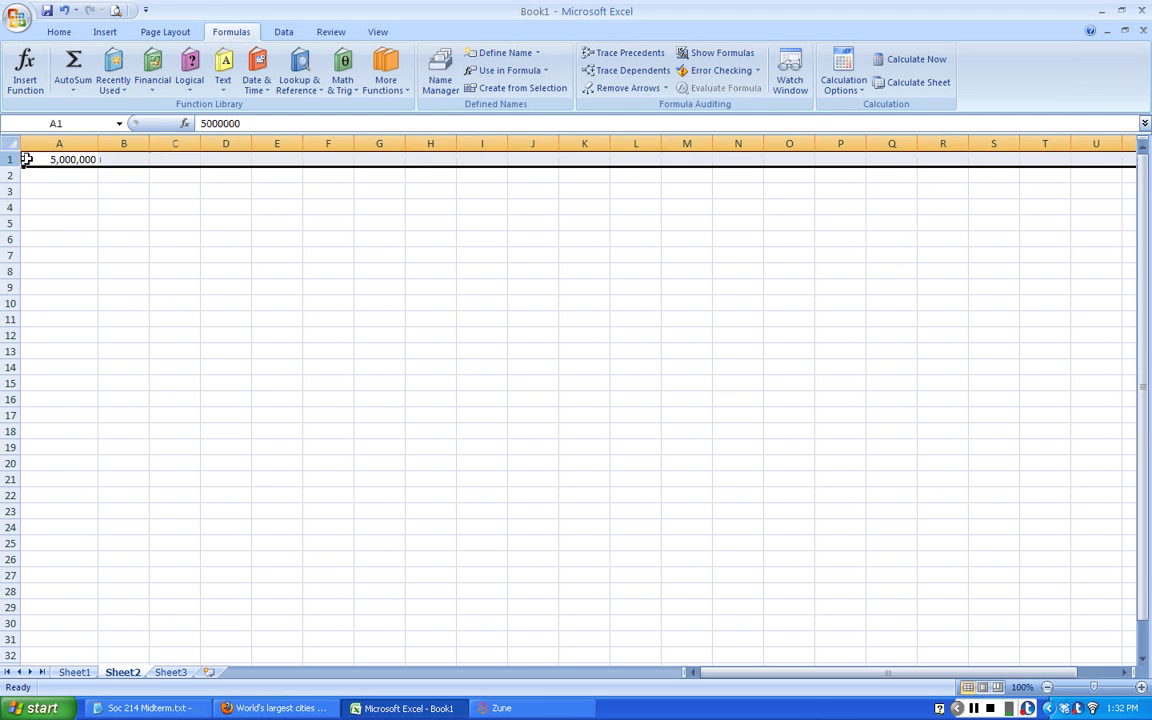
left_click(33, 159)
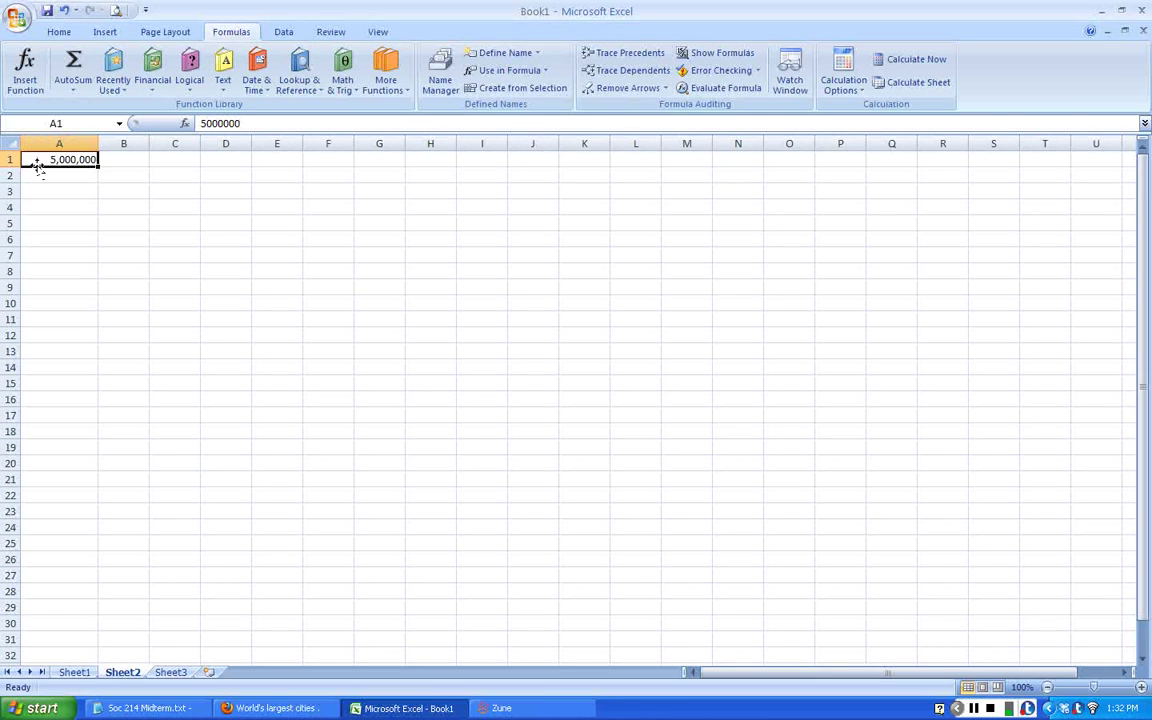
left_click(44, 172)
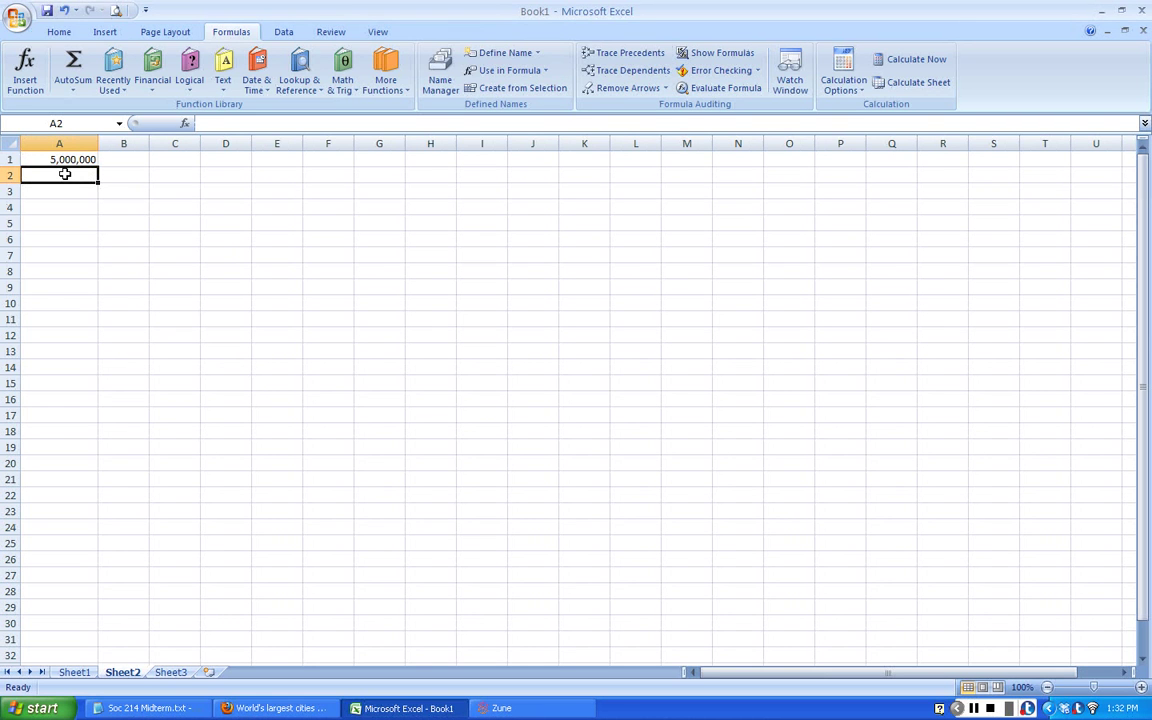
type("=")
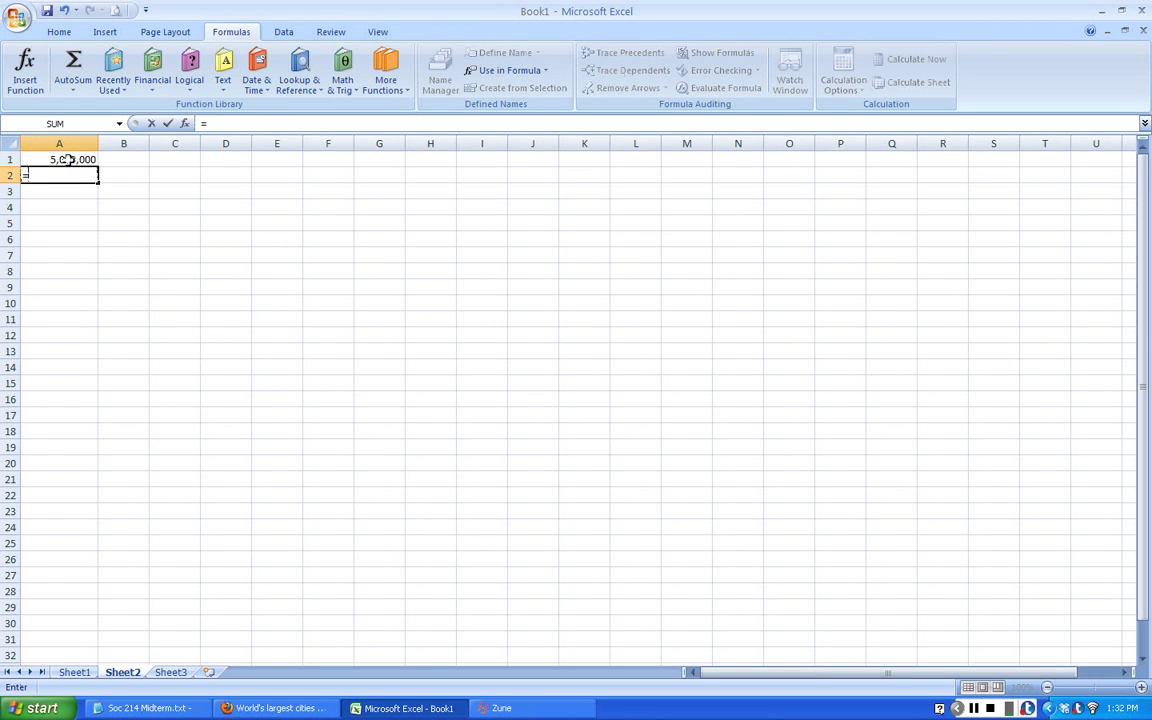
left_click(67, 159)
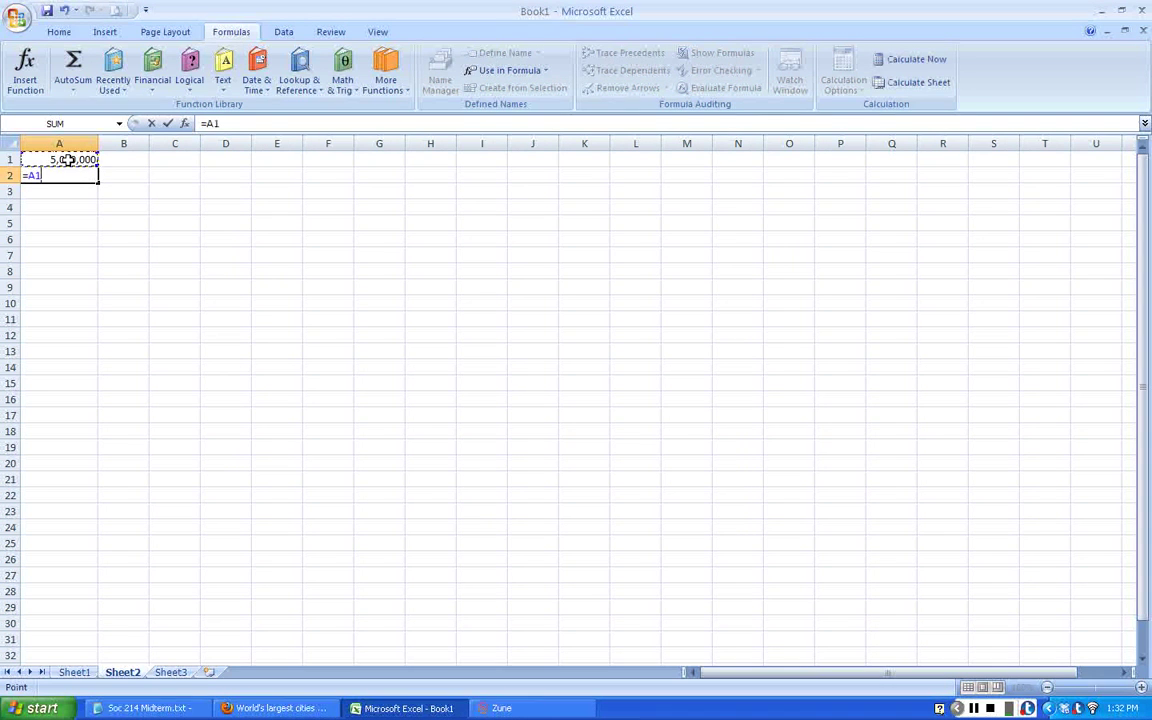
left_click(255, 122)
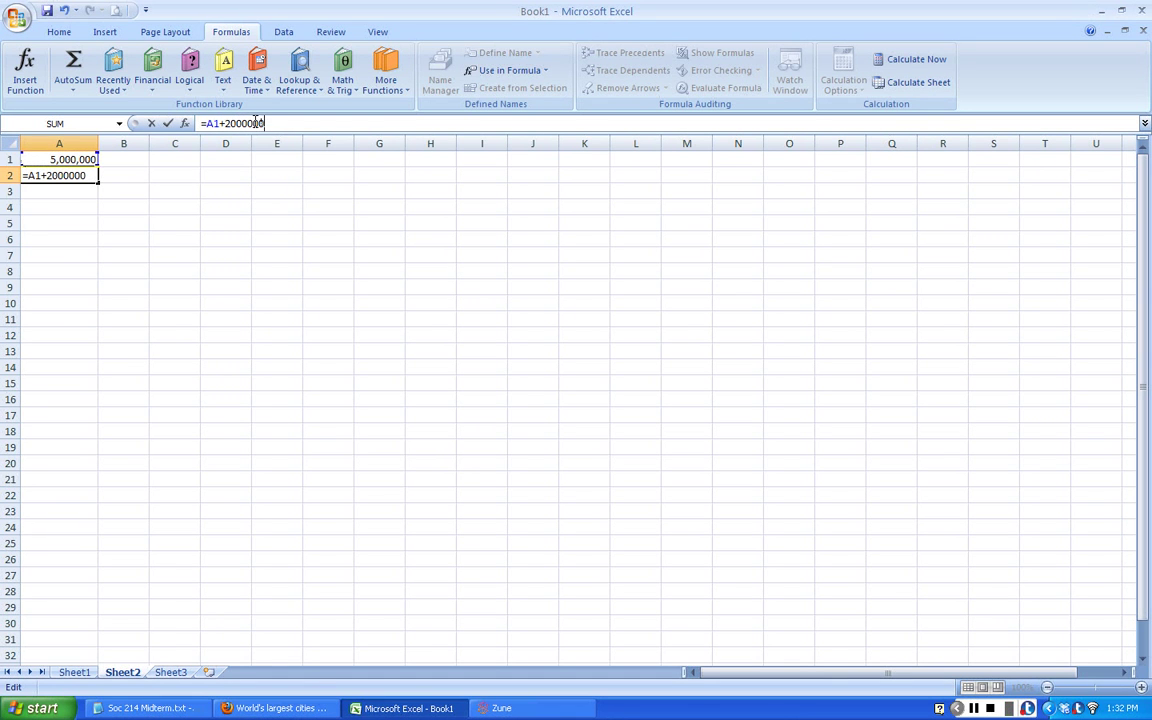
key("Return")
key("Up")
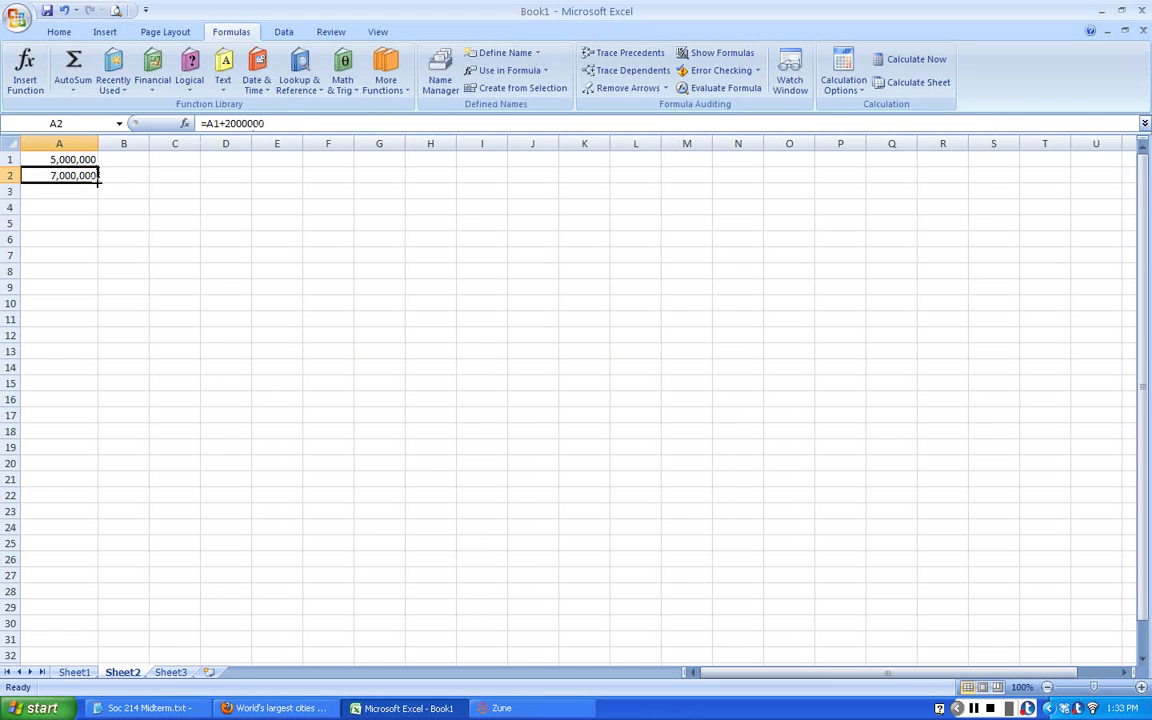
Step: Fill the A2 formula down column A and clear the surplus 37,000,000 in A17
left_click_drag(98, 181, 103, 413)
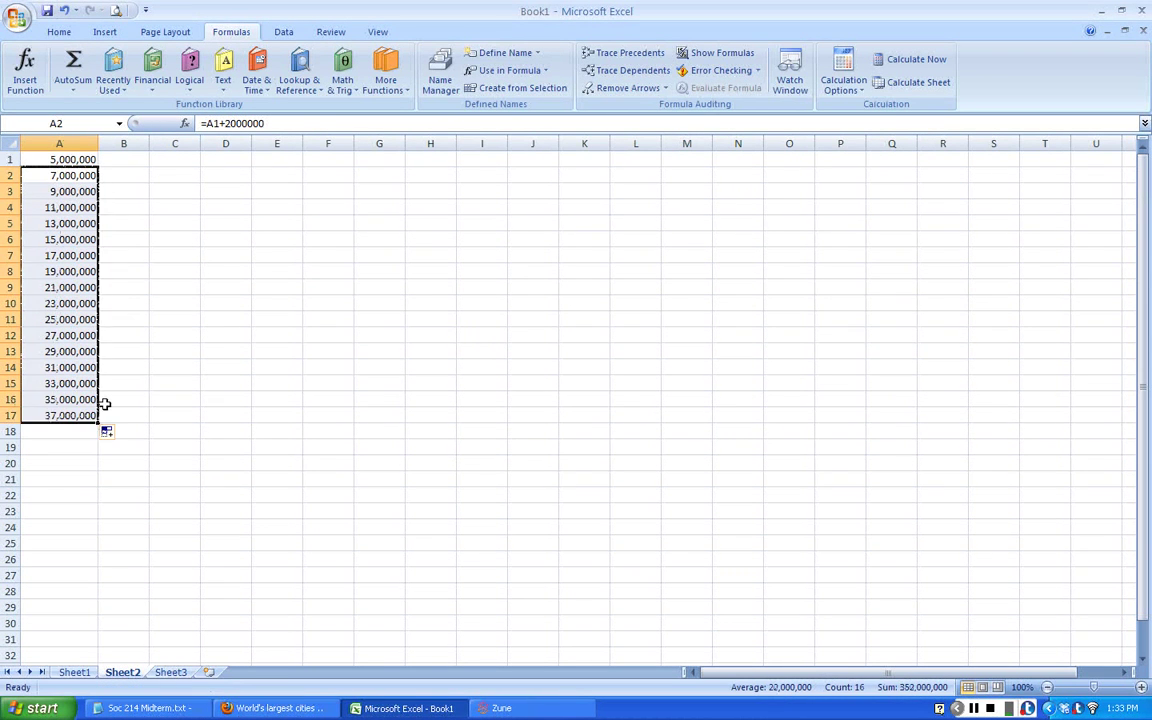
left_click(95, 414)
key("Delete")
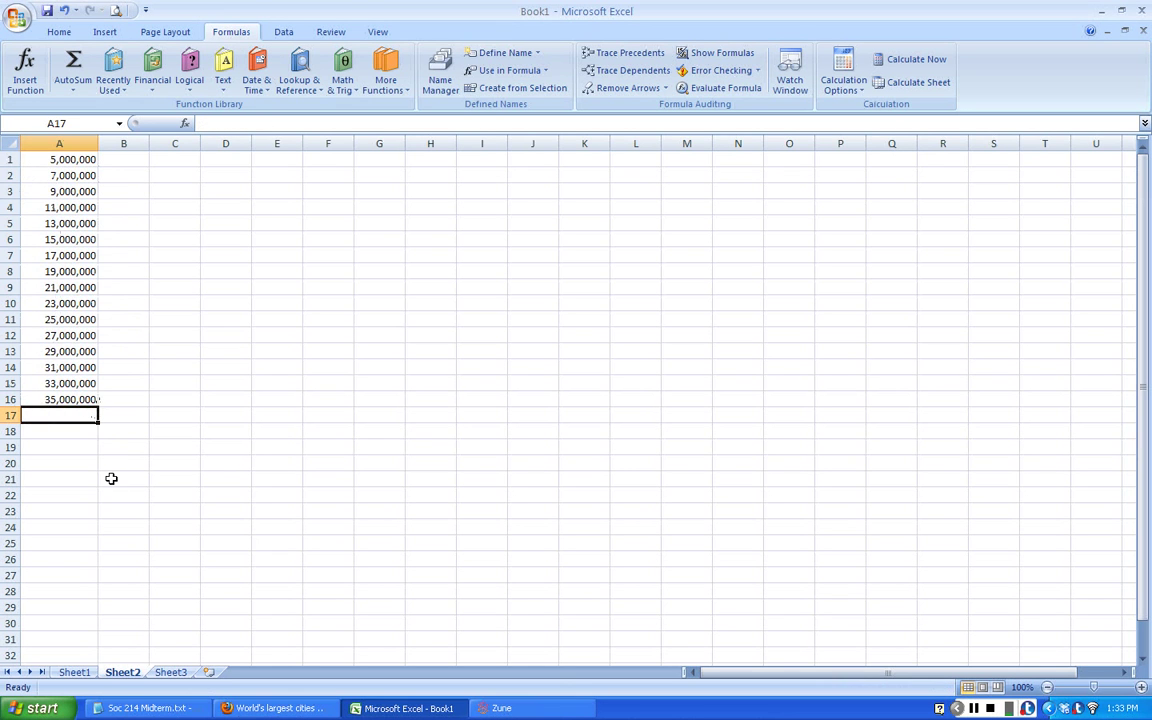
Step: Review the bin values and formulas in A1:A16 on Sheet2
left_click(74, 672)
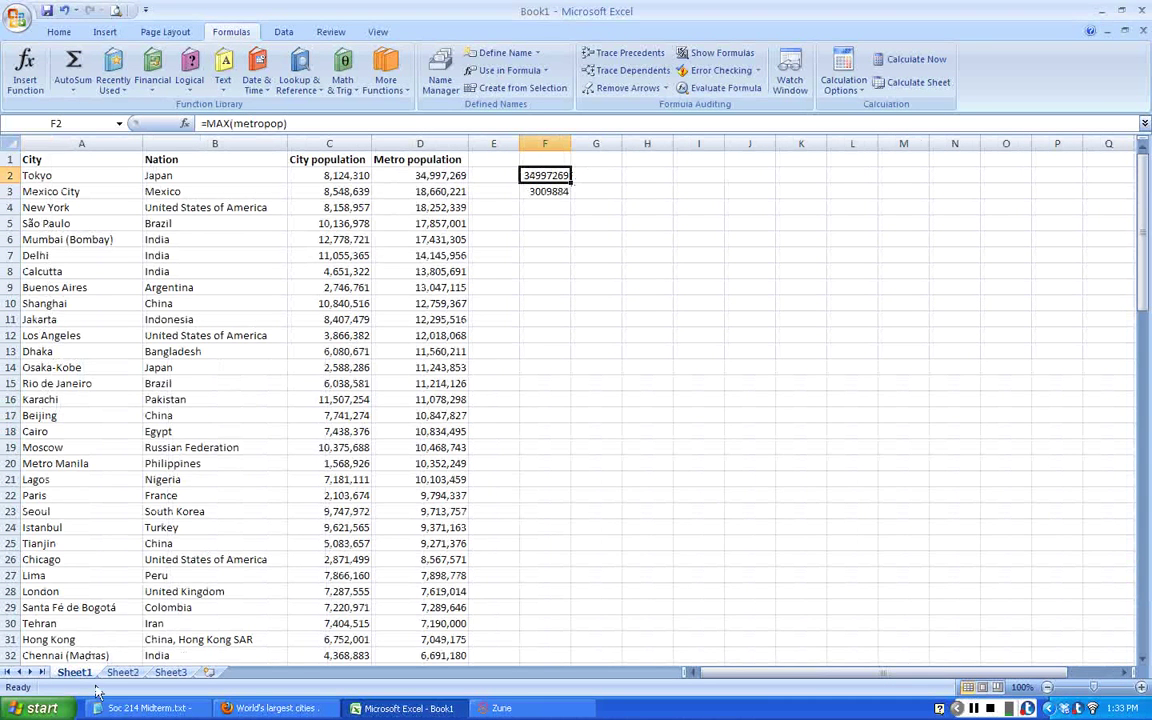
left_click(122, 672)
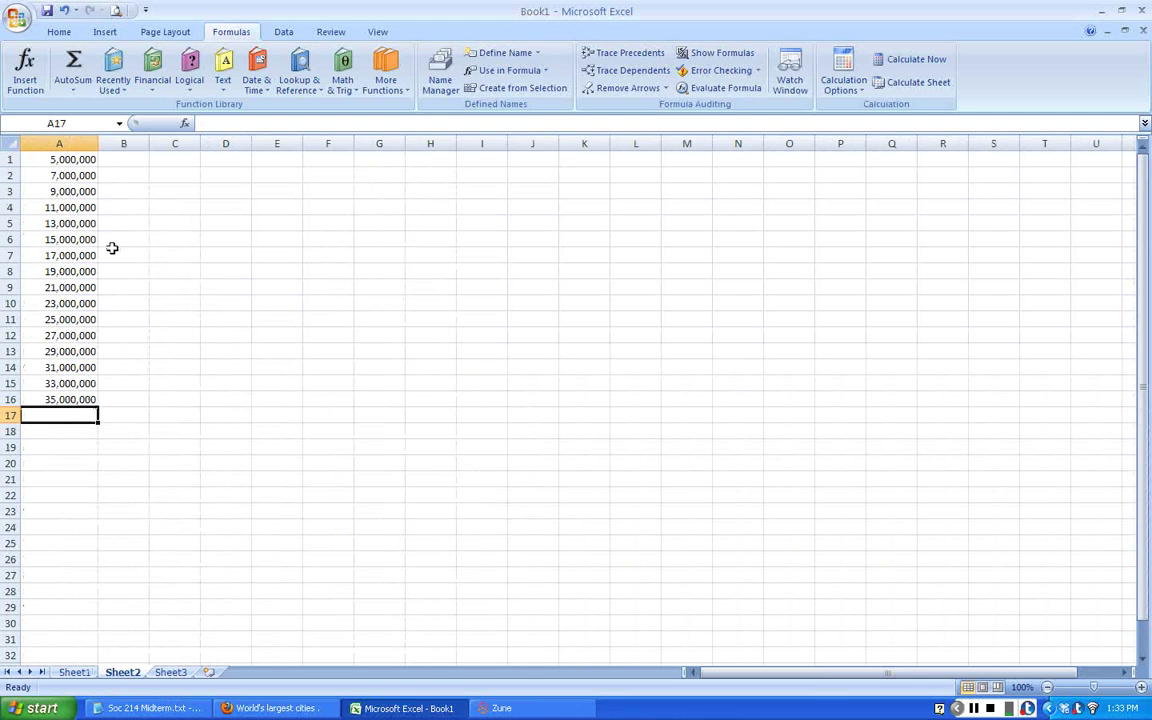
left_click(85, 159)
left_click_drag(85, 159, 95, 399)
left_click(97, 399)
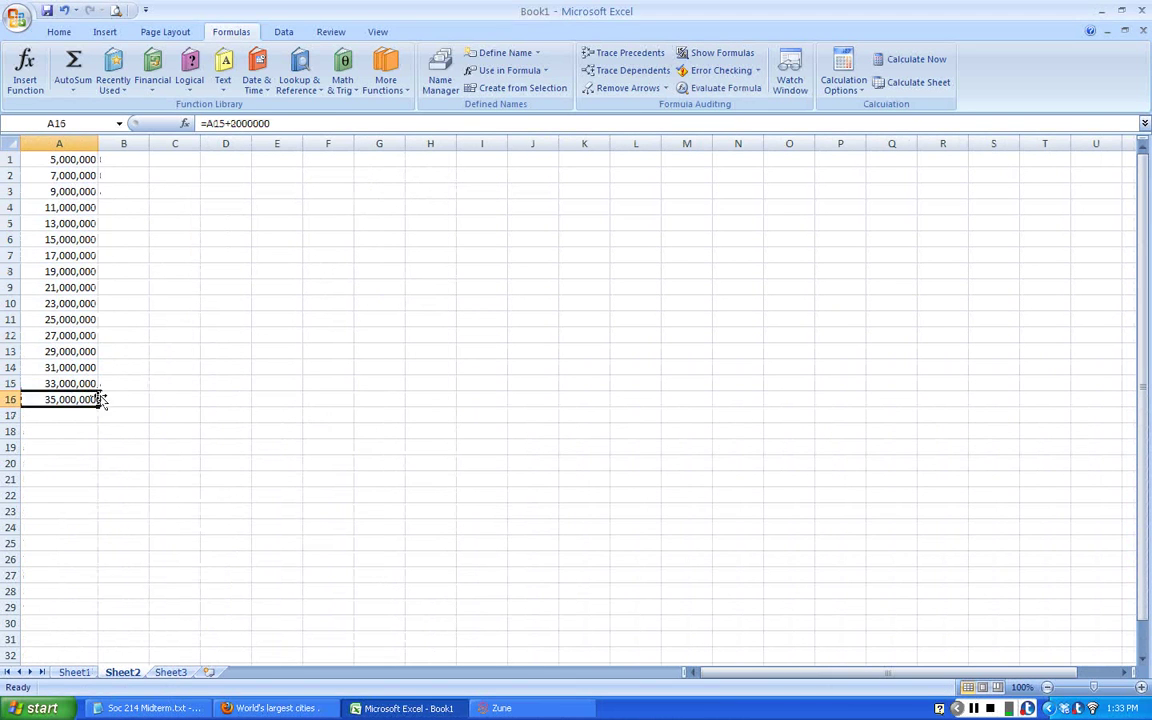
left_click(116, 367)
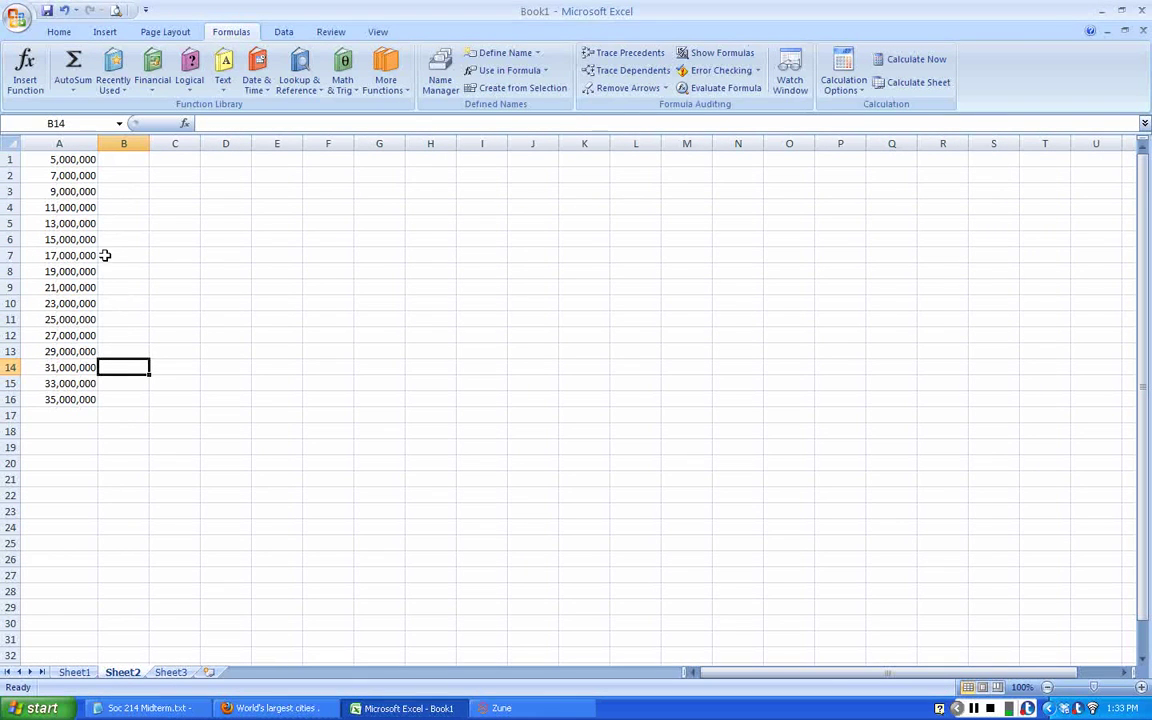
left_click(82, 385)
left_click(81, 399)
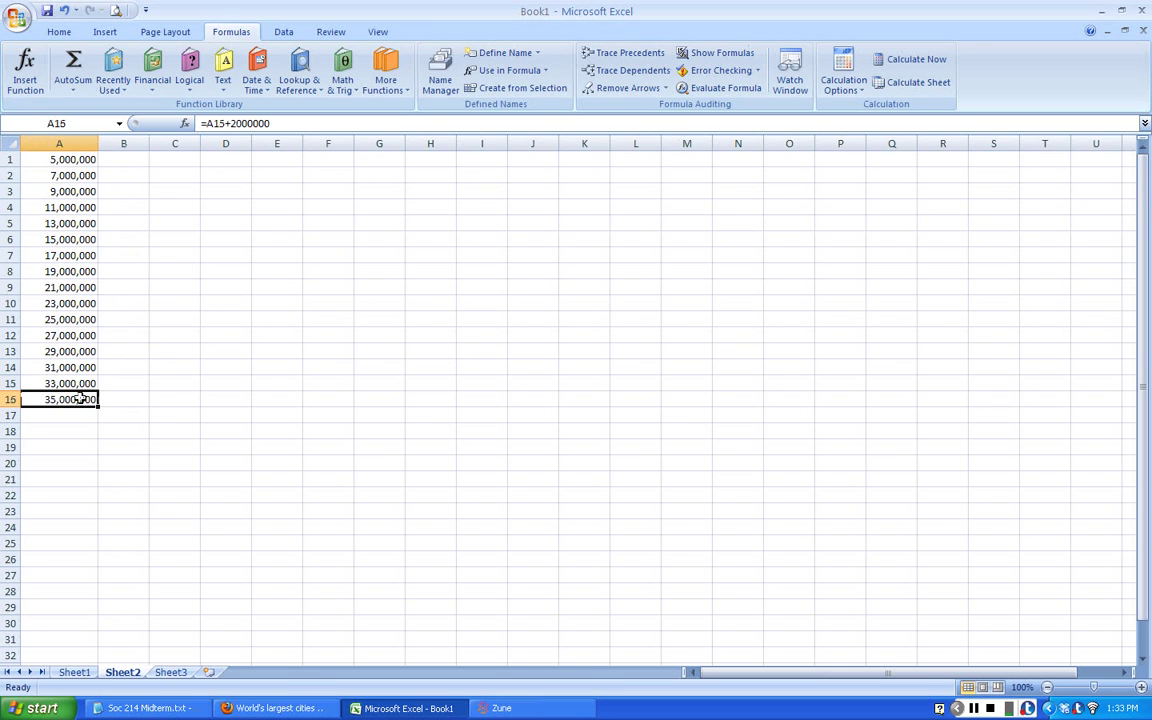
left_click(75, 367)
left_click(74, 383)
left_click(75, 351)
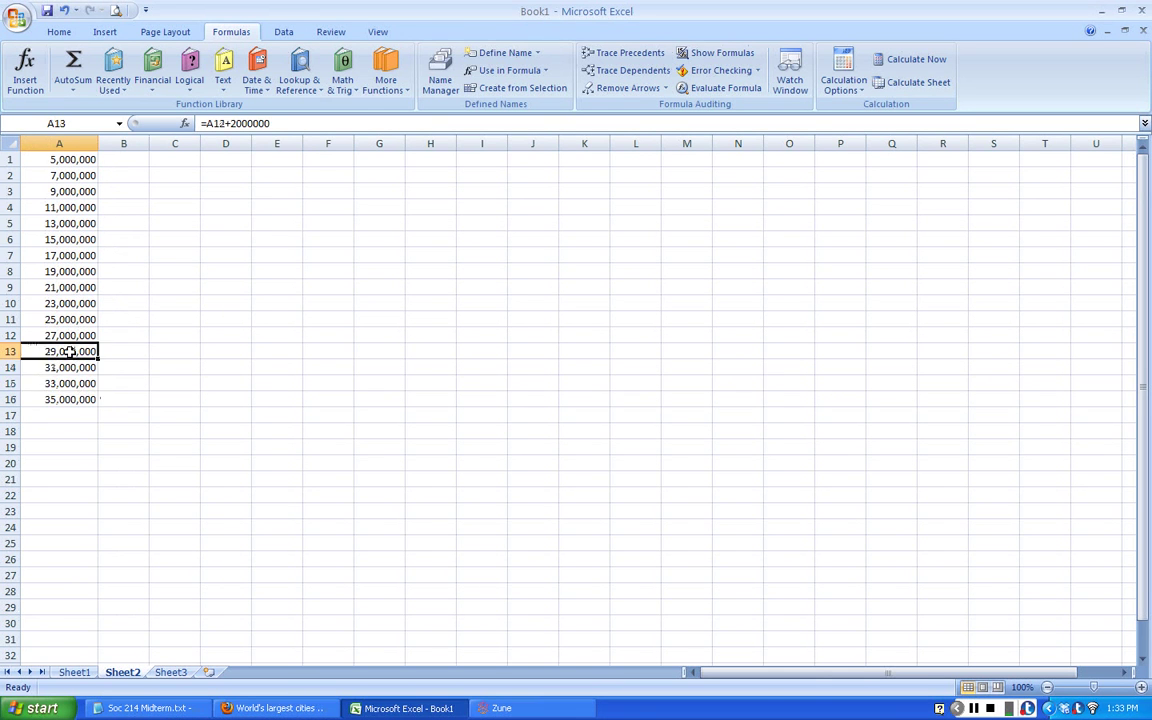
left_click_drag(75, 383, 75, 367)
left_click(75, 337)
Step: Widen column B and select B1:B16 for the counts
left_click_drag(149, 143, 189, 139)
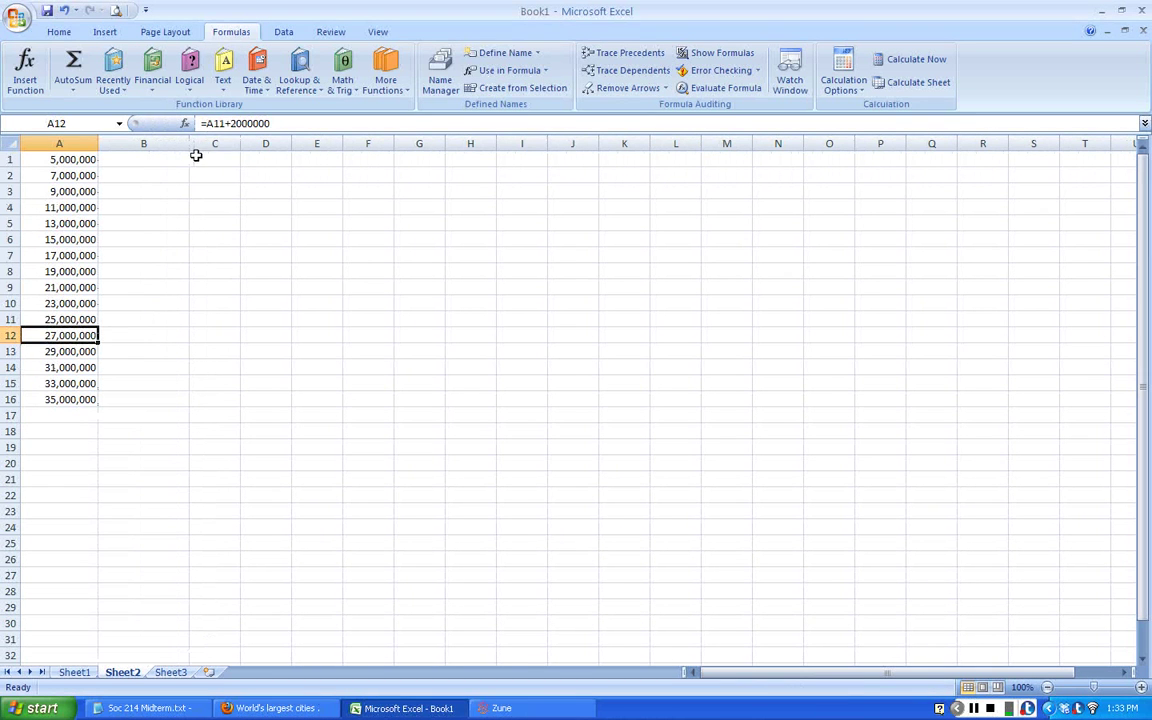
left_click(197, 157)
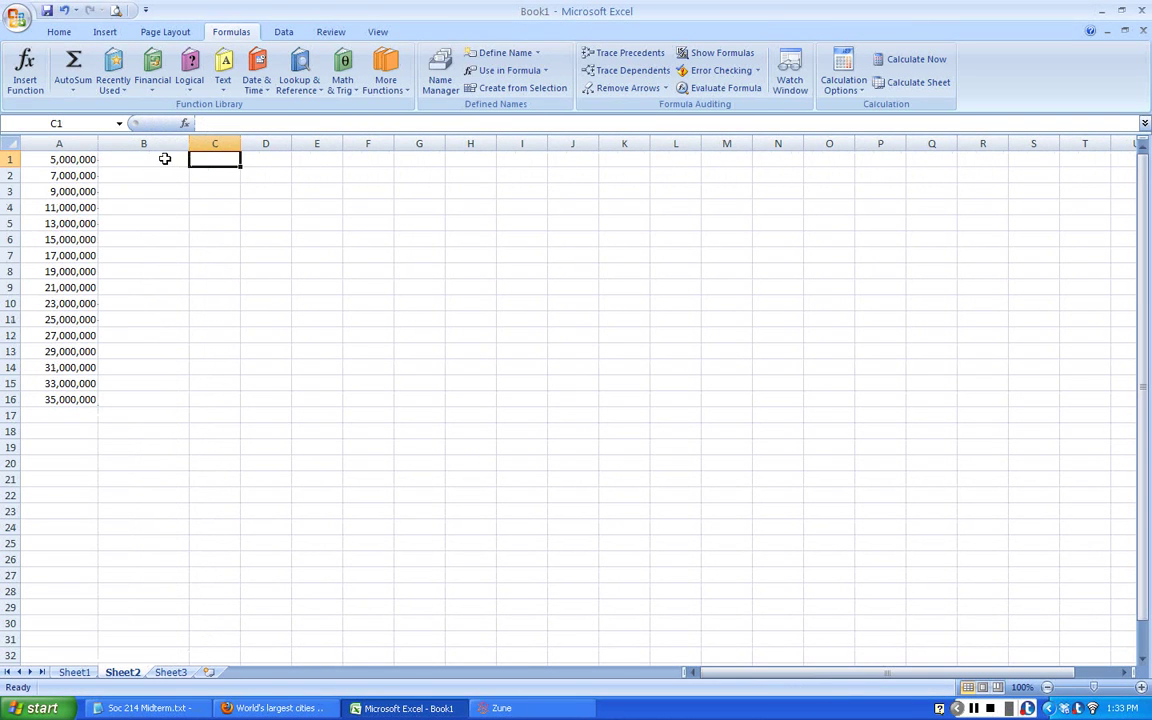
left_click_drag(165, 159, 163, 405)
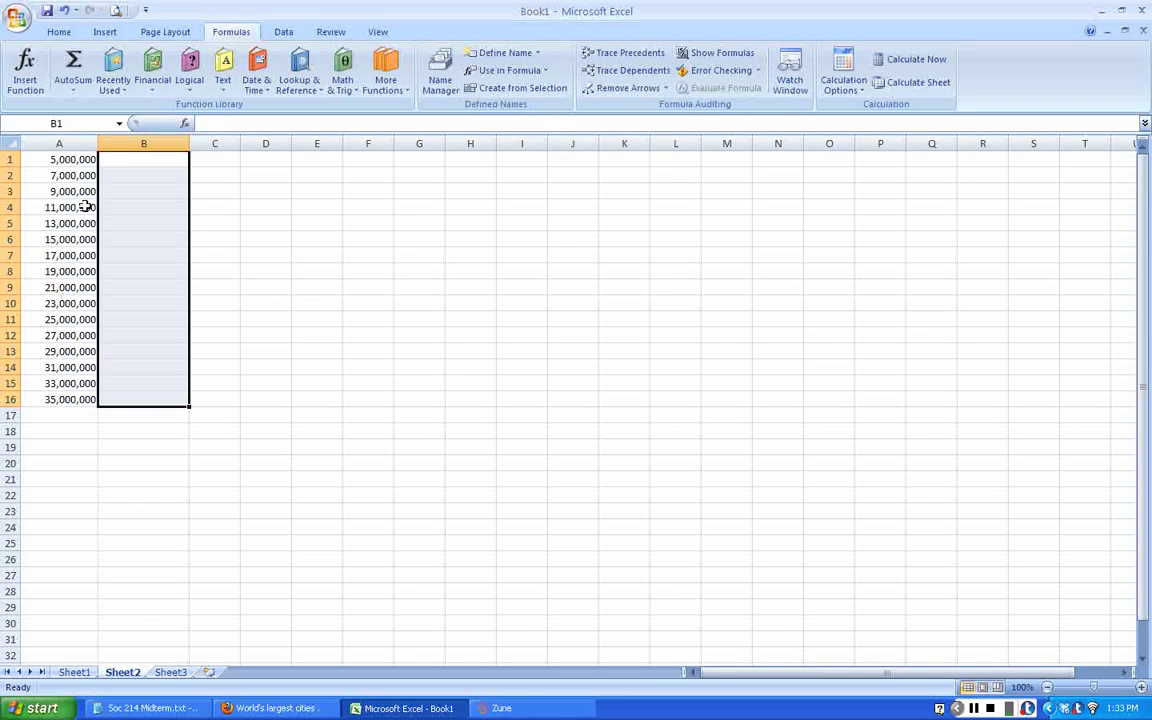
left_click(220, 238)
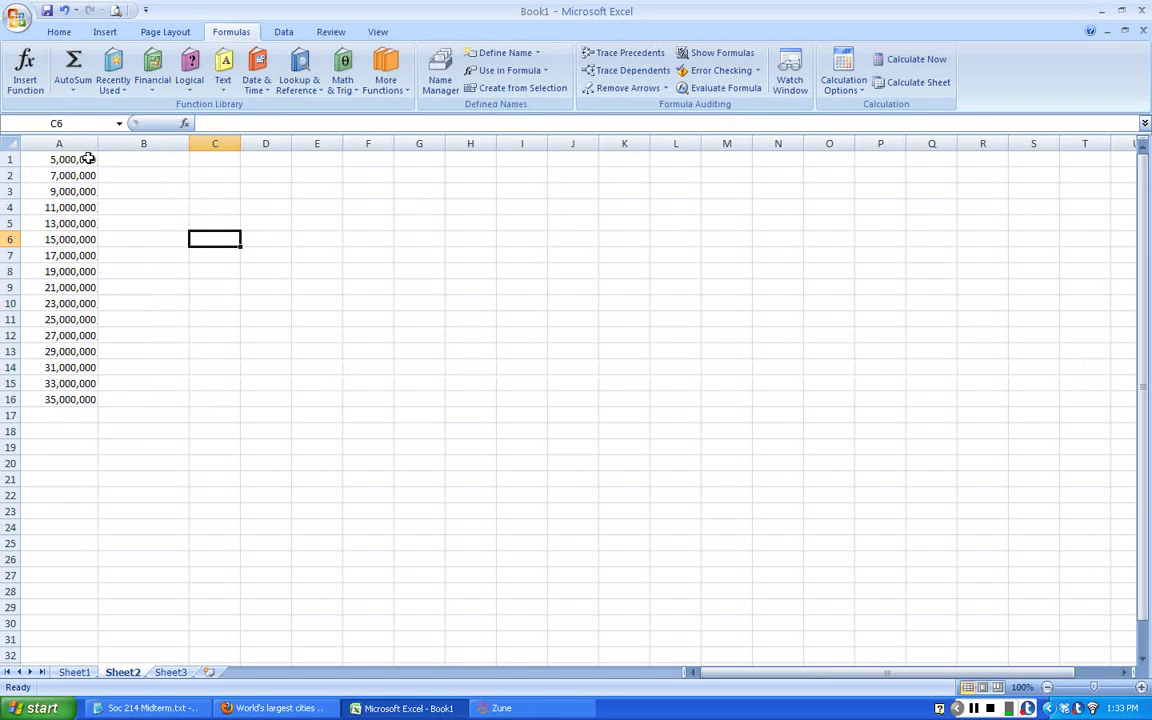
Step: Name the bin limits in column A 'bins' using the Name Box
left_click_drag(88, 159, 86, 398)
left_click(70, 123)
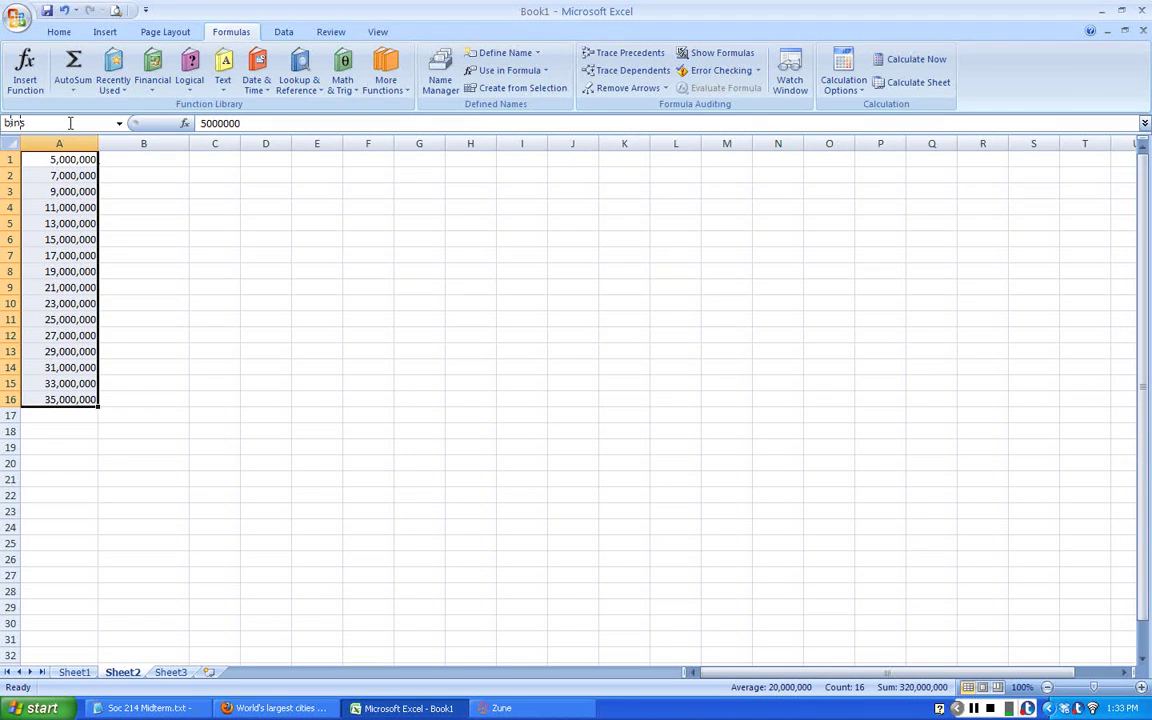
key("Return")
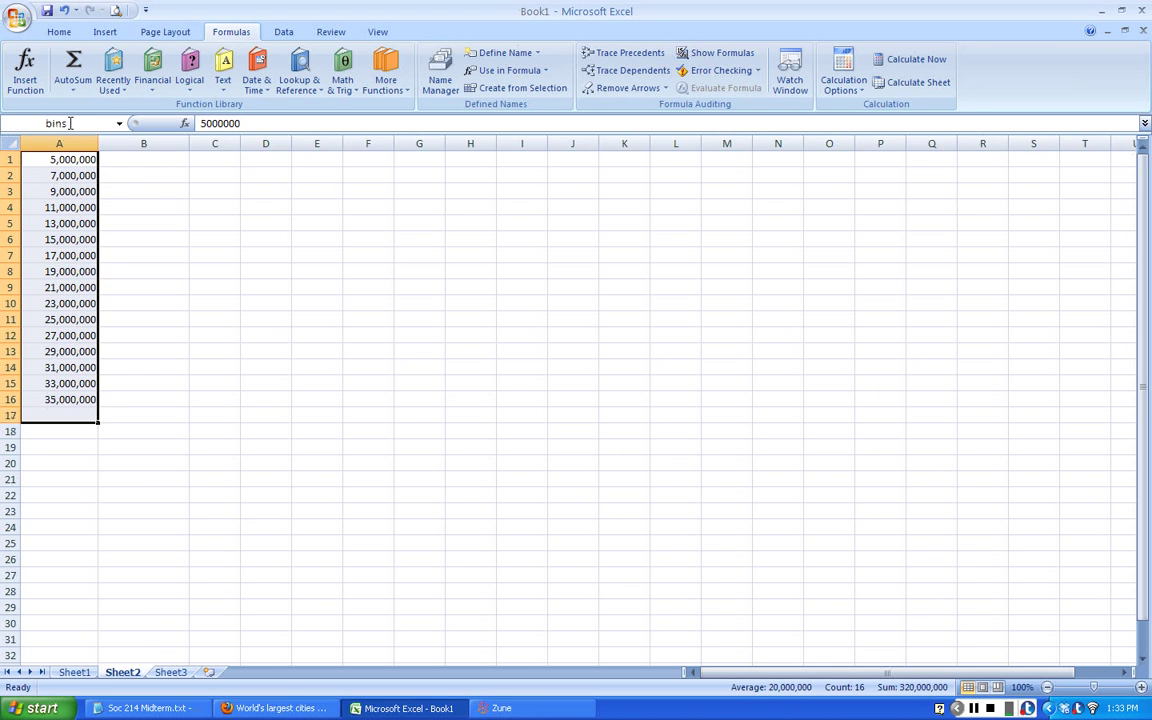
mouse_move(85, 159)
left_mouse_down()
mouse_move(120, 367)
mouse_move(88, 399)
mouse_move(73, 331)
mouse_move(77, 159)
mouse_move(66, 155)
left_mouse_up()
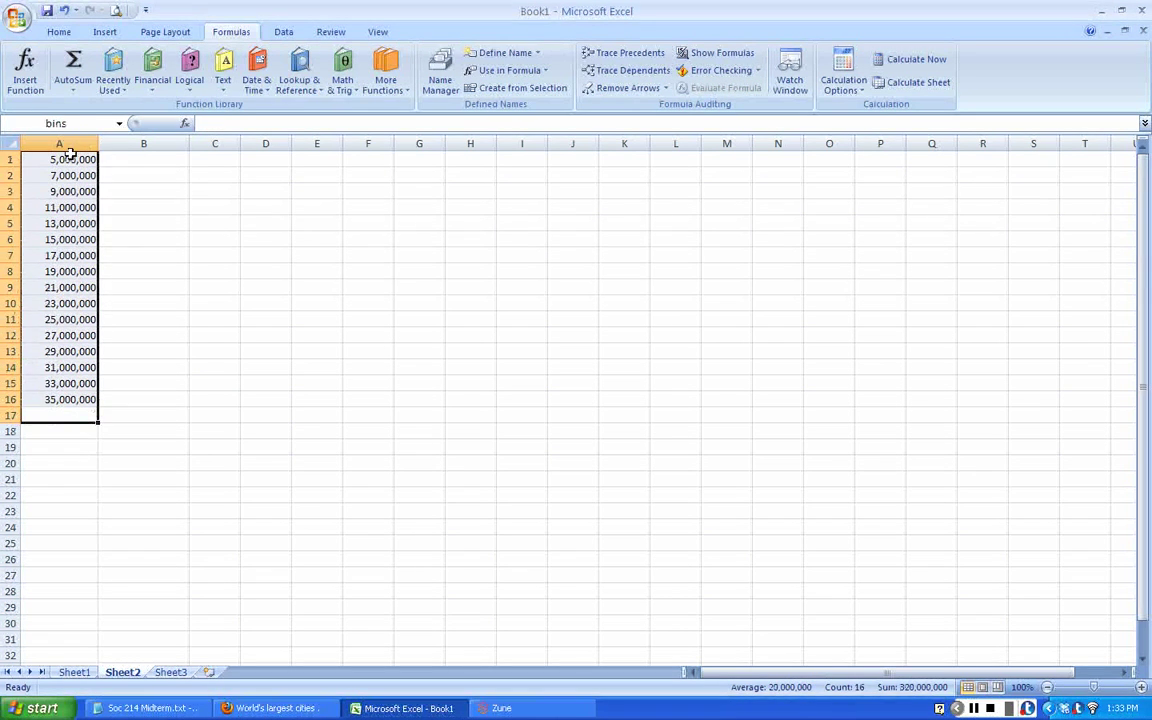
Step: Start an entry in A17, cancel it, and click around the sheet
left_click(71, 413)
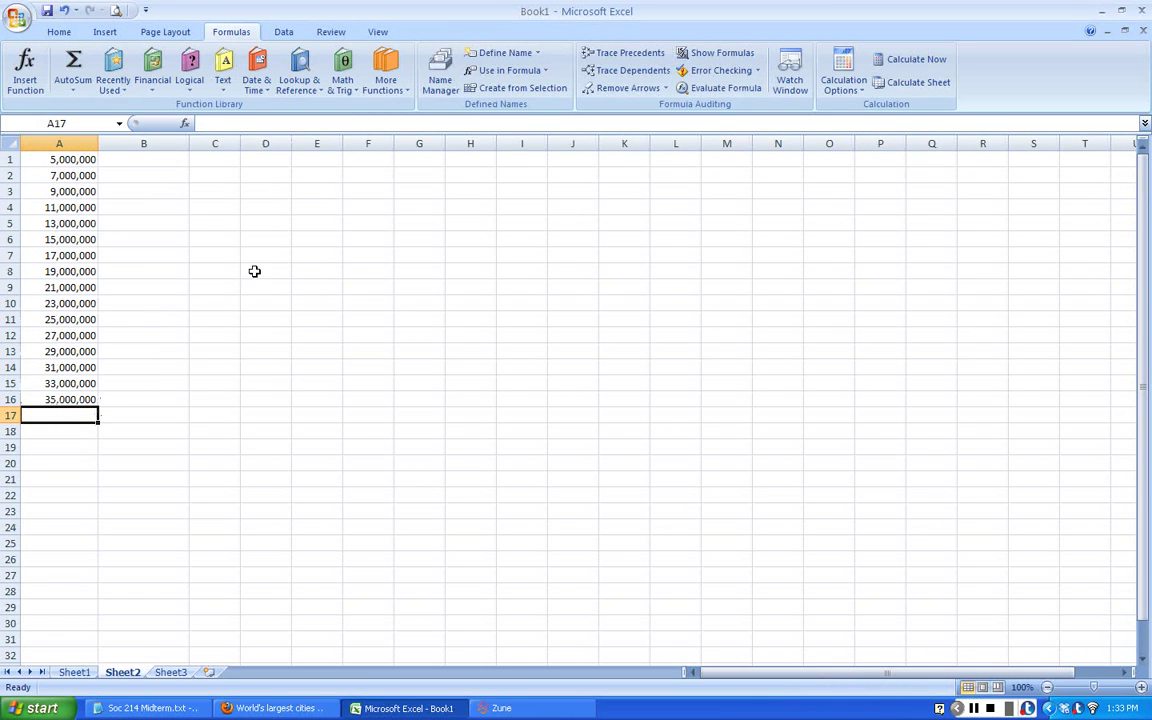
type("=")
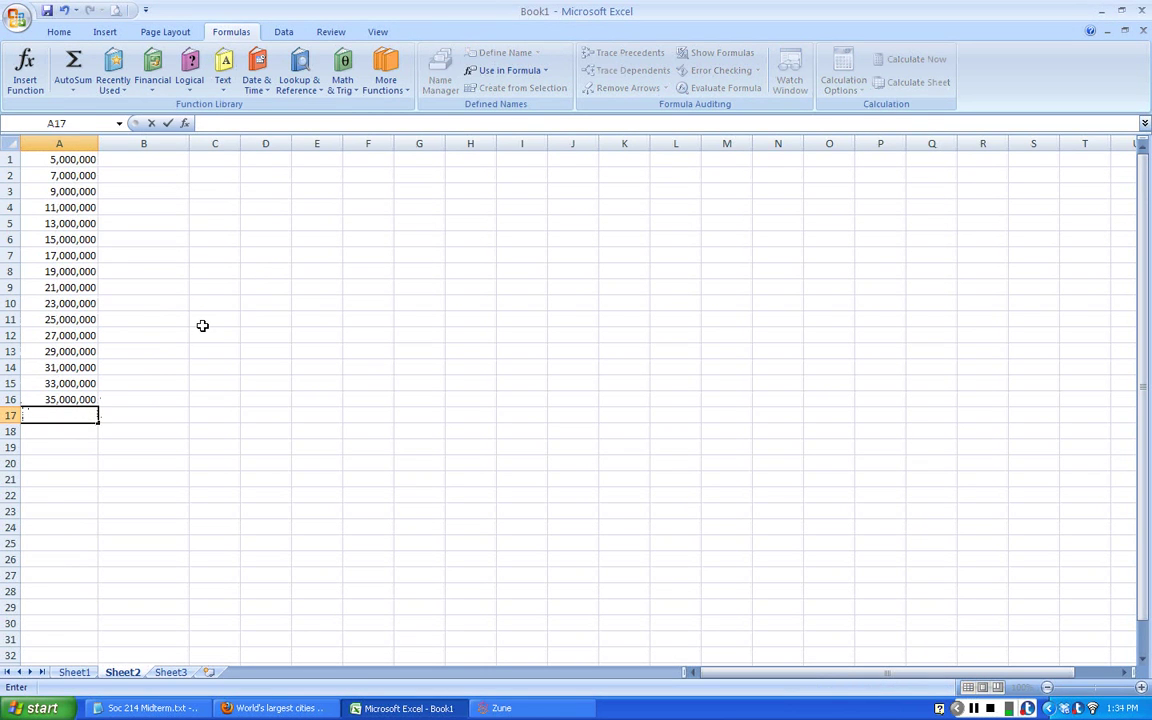
key("Escape")
left_click(193, 288)
left_click(60, 175)
left_click(149, 242)
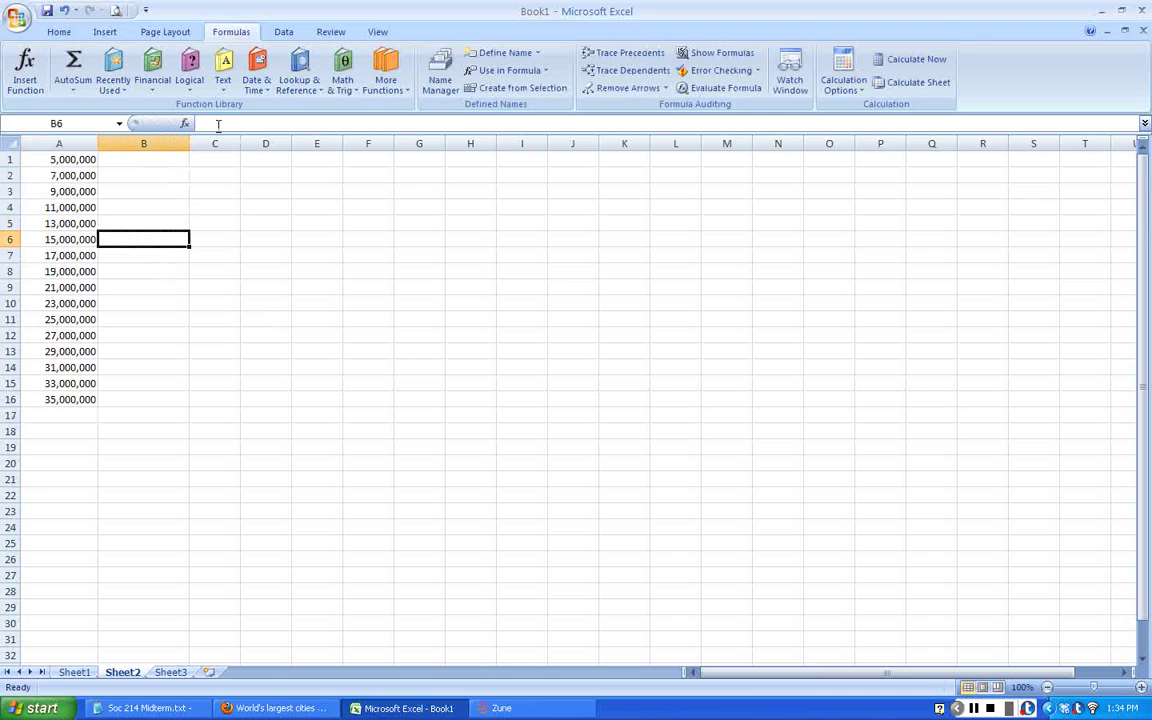
Step: Change the bins name to refer to =Sheet2!$A$1:$A$16 and keep the change
left_click(420, 72)
left_click(480, 99)
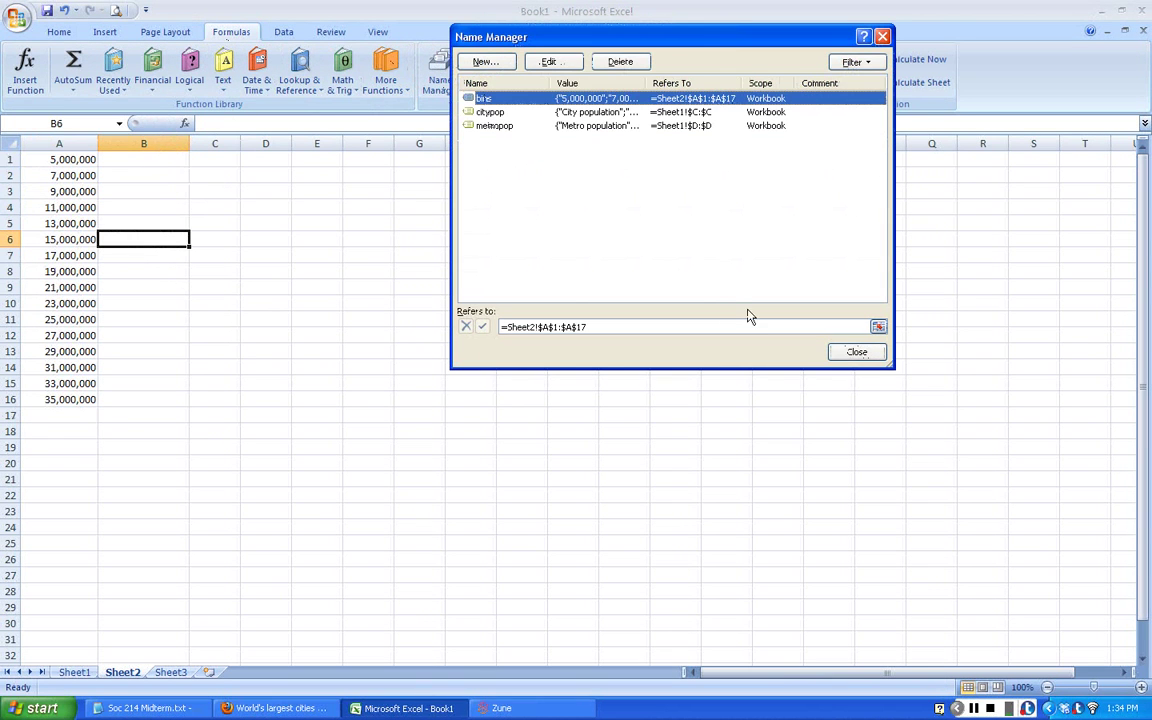
left_click(597, 327)
key("BackSpace")
key("BackSpace")
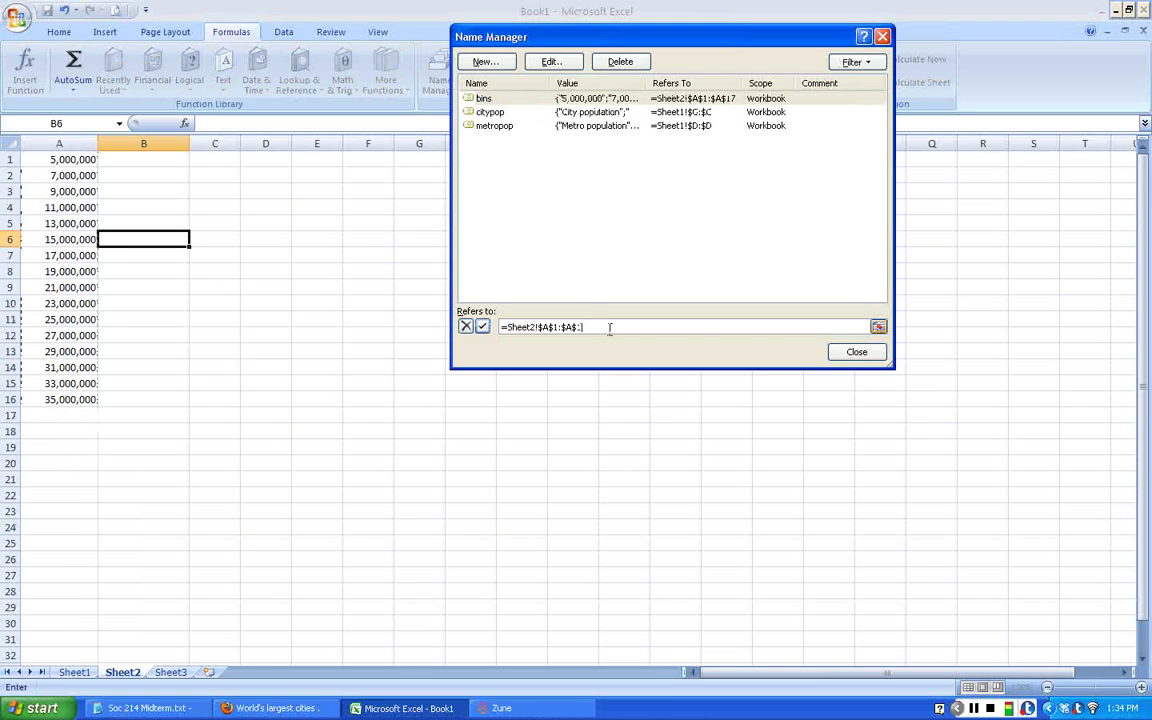
left_click(851, 356)
left_click(547, 400)
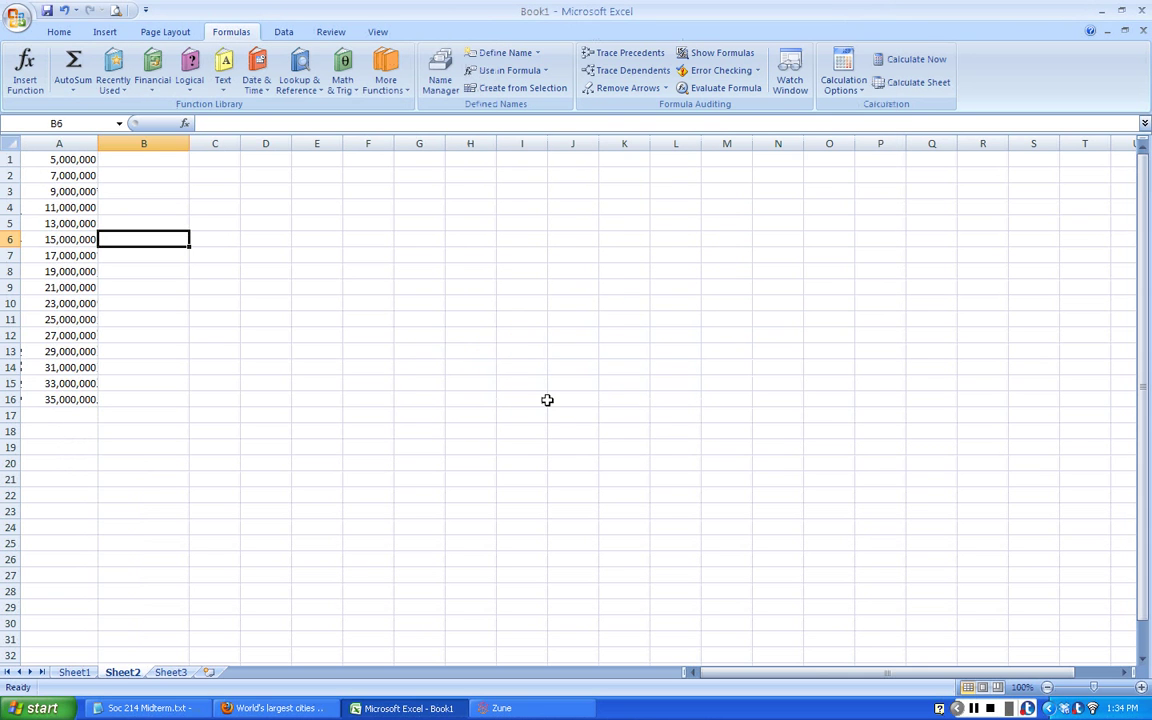
Step: Reselect A1:A16 to confirm it is bins, then select B1:B16 for the counts
left_click(59, 239)
left_click_drag(57, 160, 66, 393)
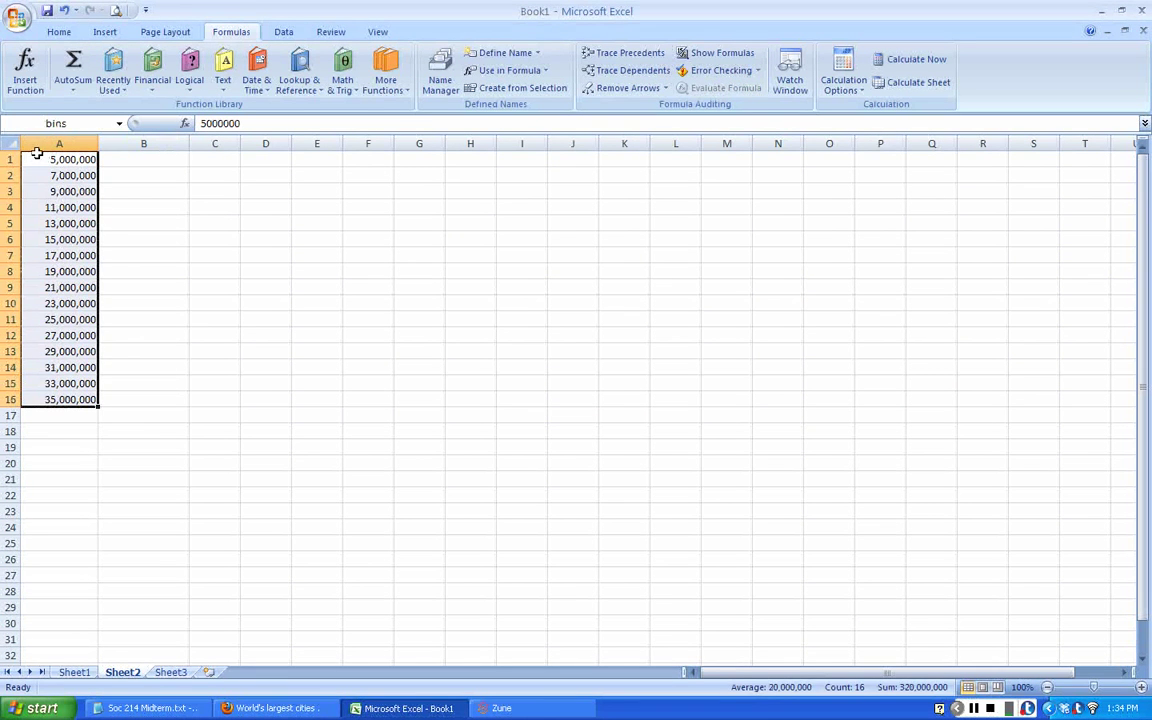
left_click(134, 159)
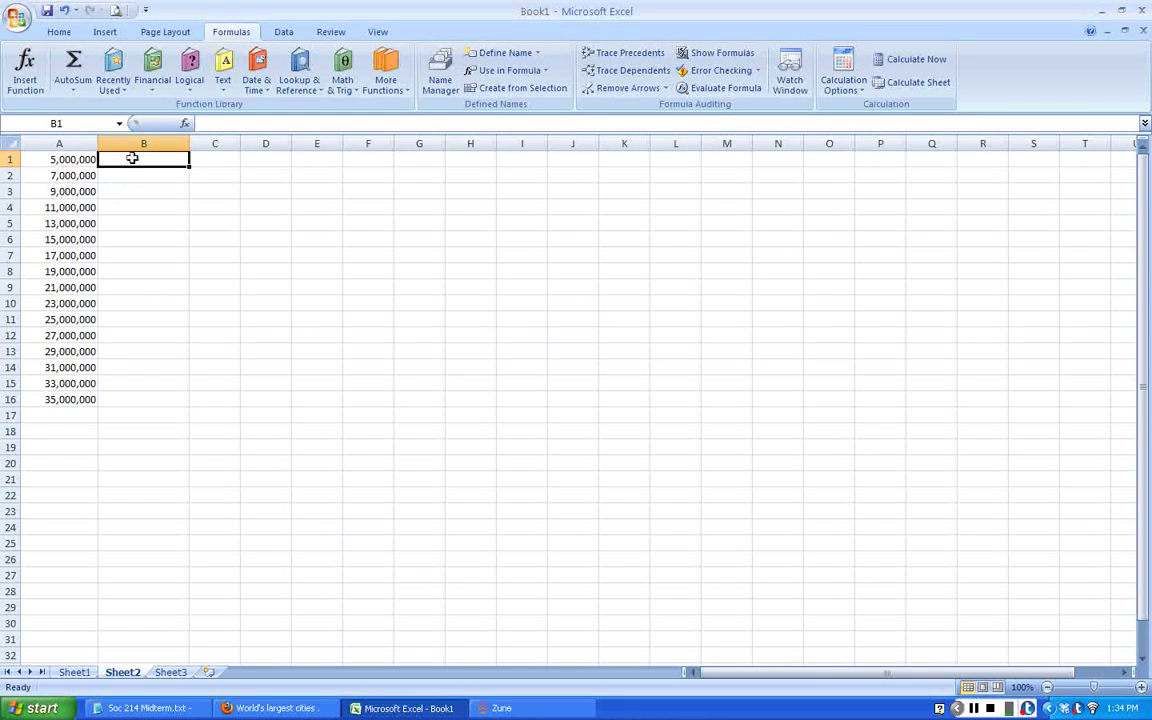
left_click_drag(132, 159, 152, 398)
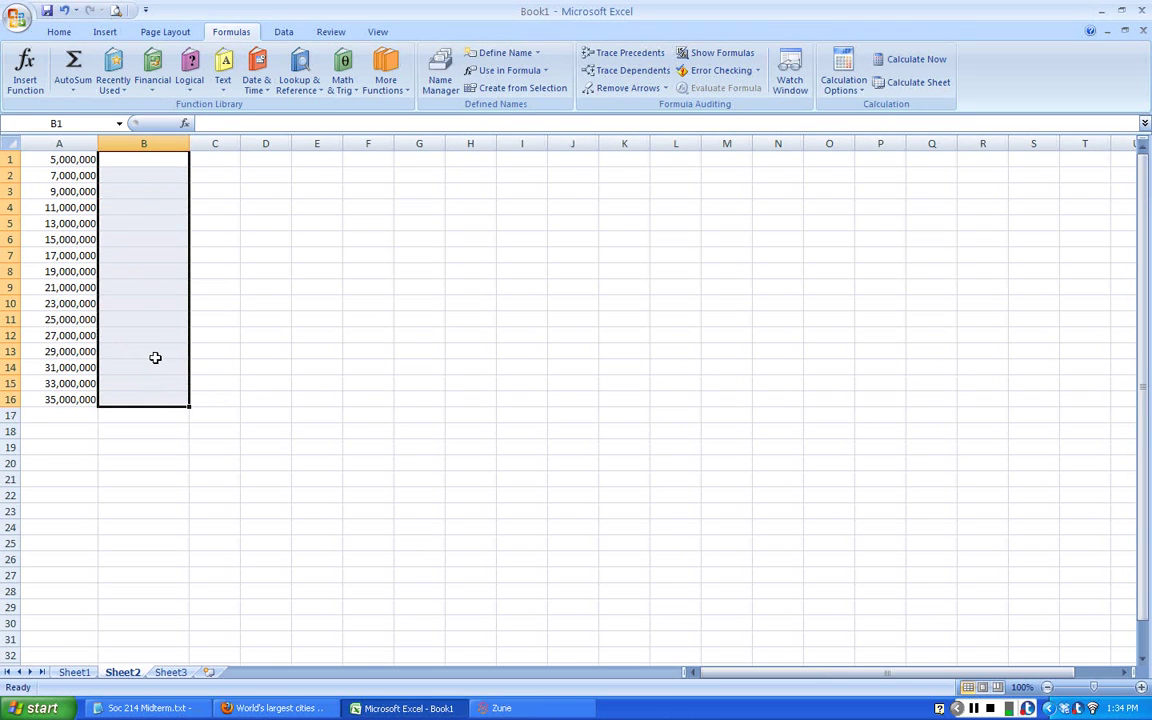
Step: Enter =FREQUENCY(metropop,bins) in B1:B16 as an array formula
left_click(203, 123)
type("=")
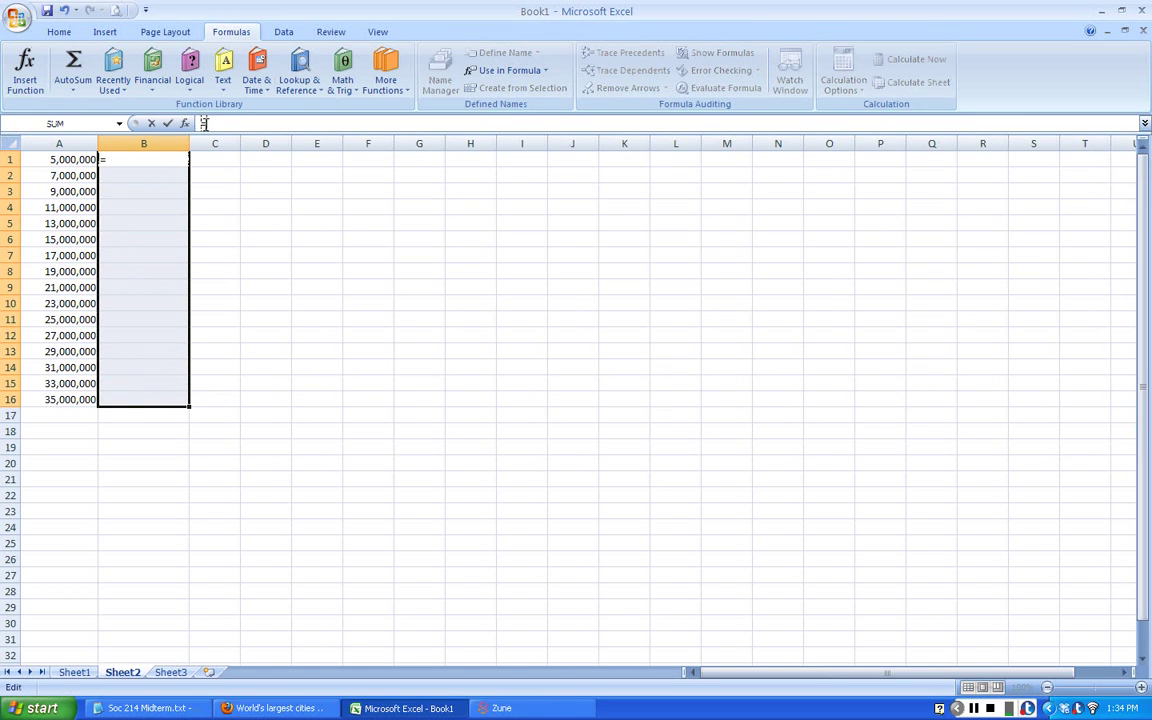
type("frequency(")
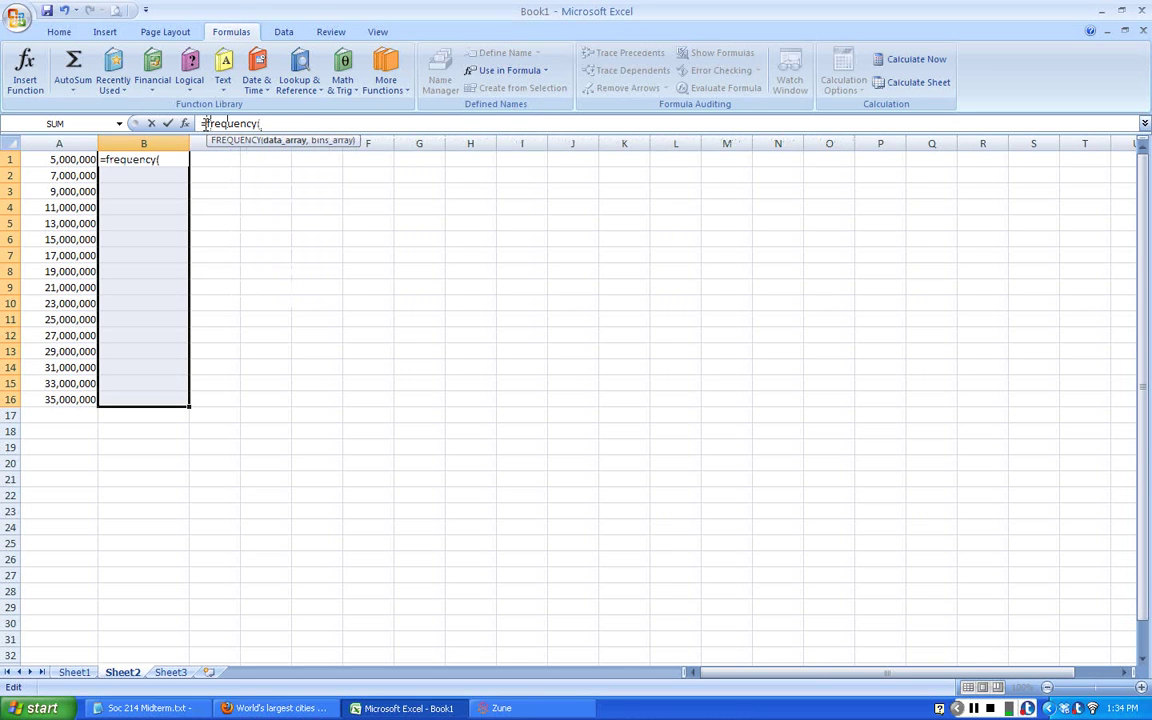
type("metrop")
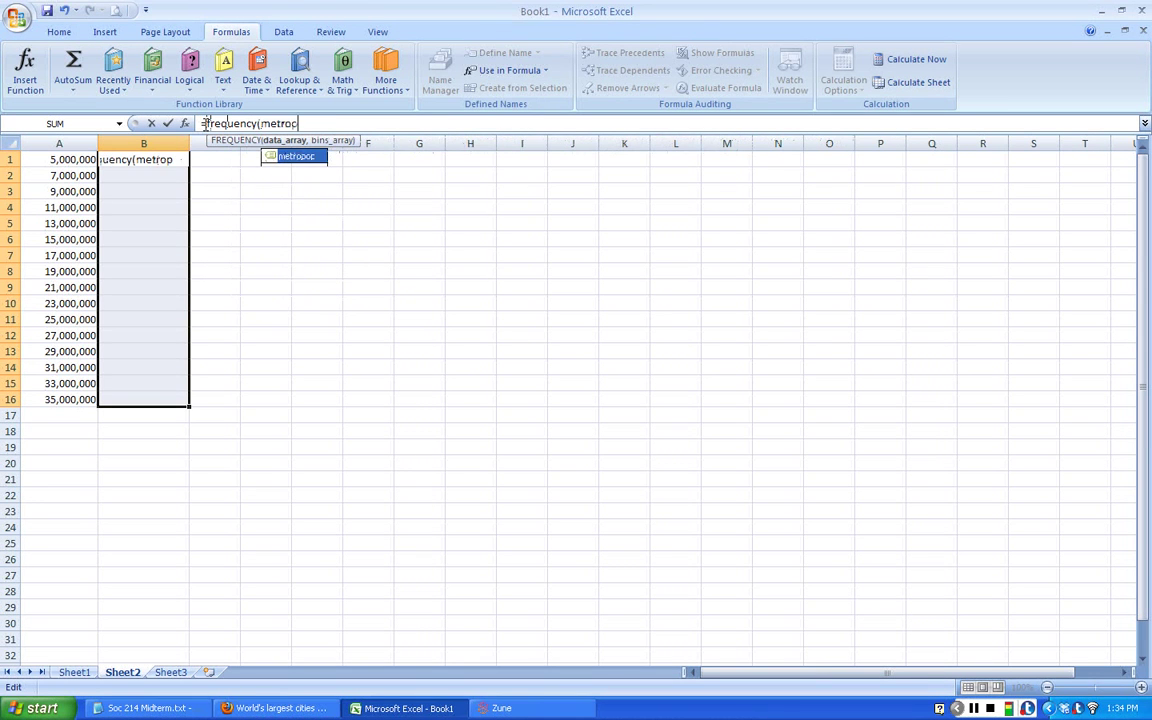
type("op,")
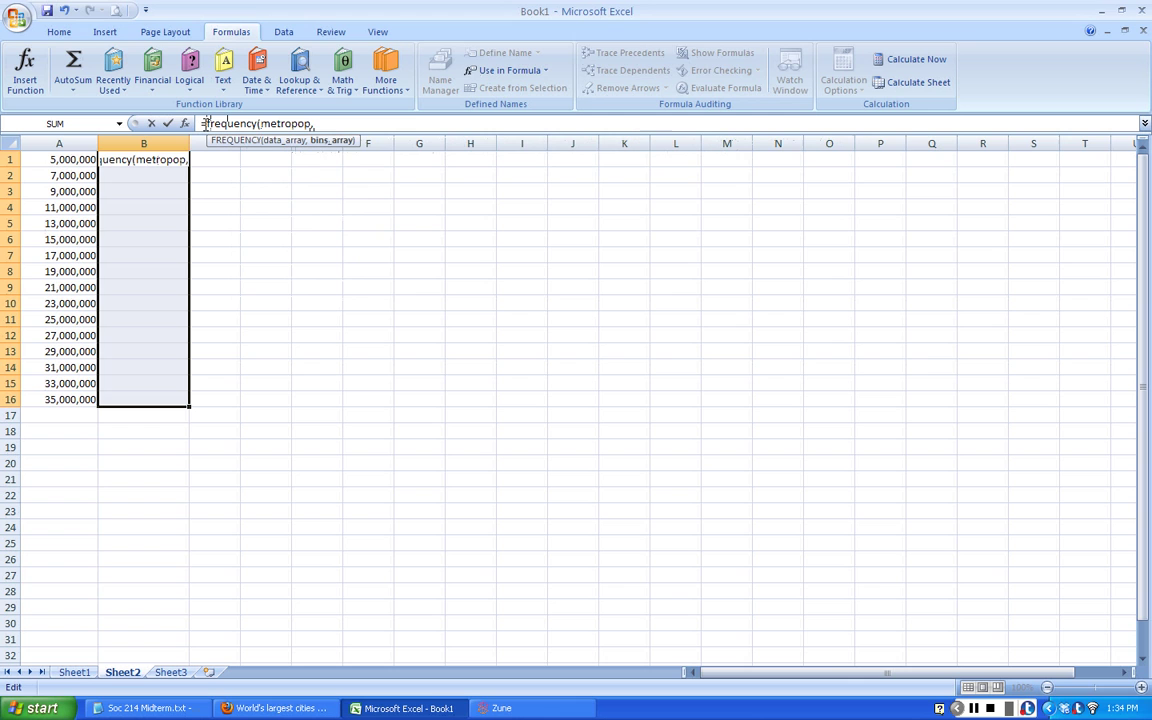
type("bins)")
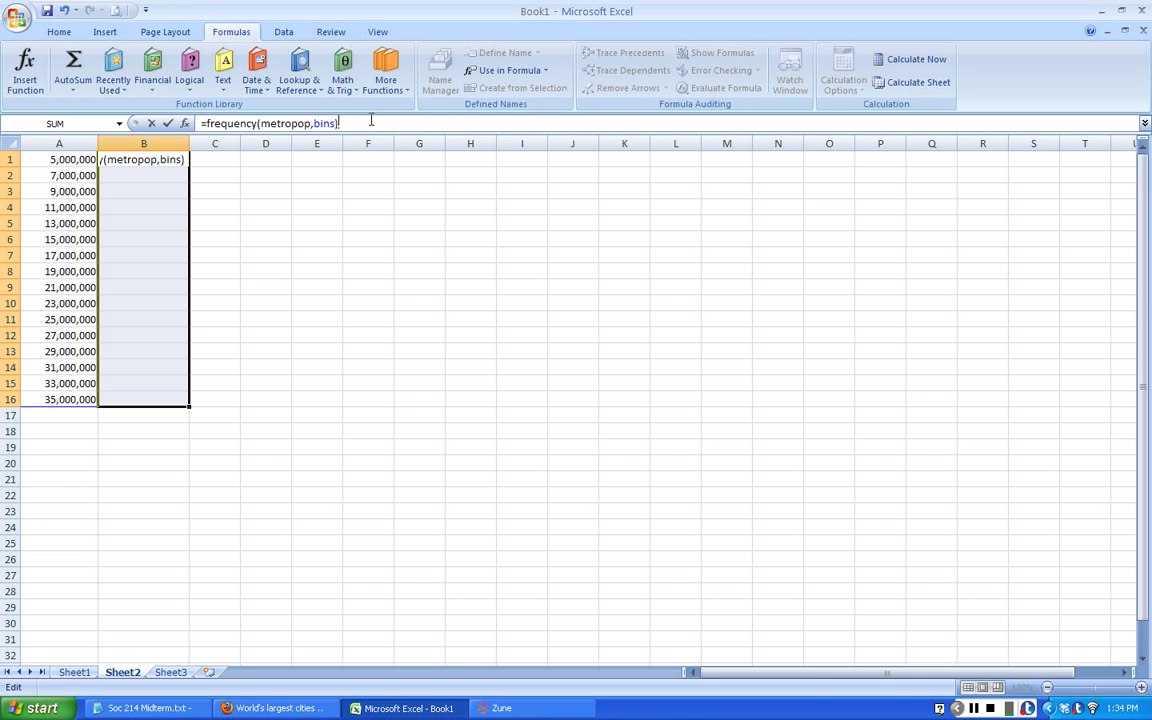
key("ctrl+shift+Return")
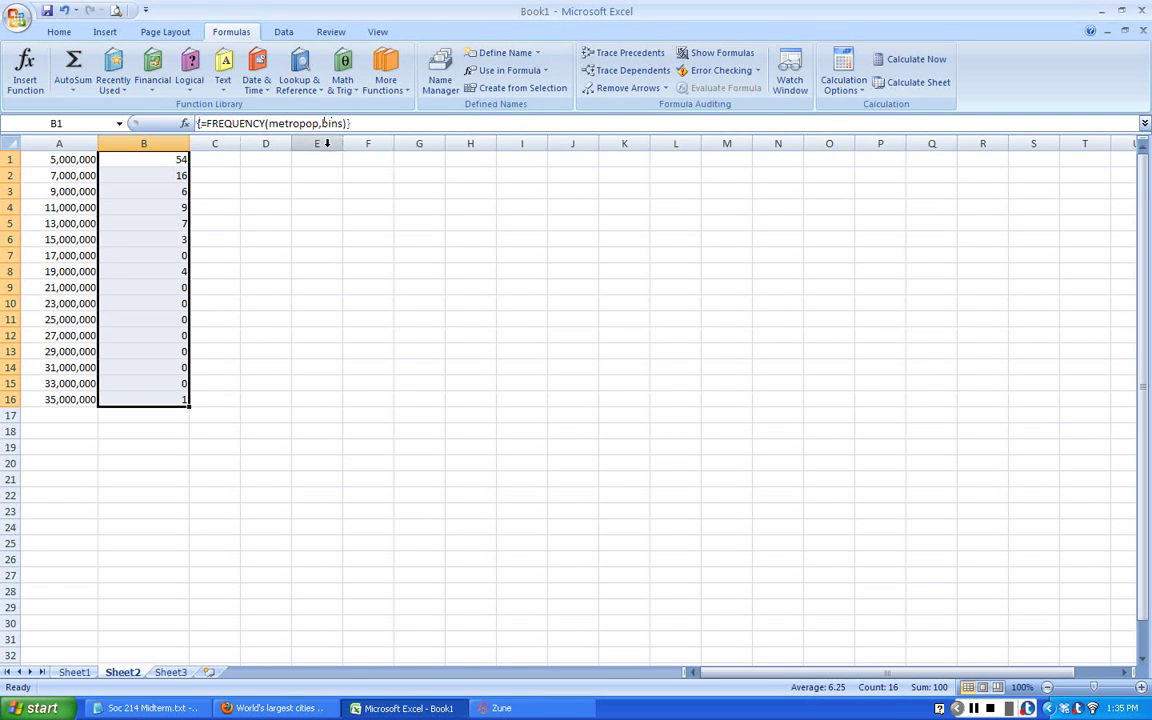
Step: Check the resulting counts (54, 16, 6, 9, 7, 3, 0, 4…) down column B
left_click(219, 188)
left_click(180, 160)
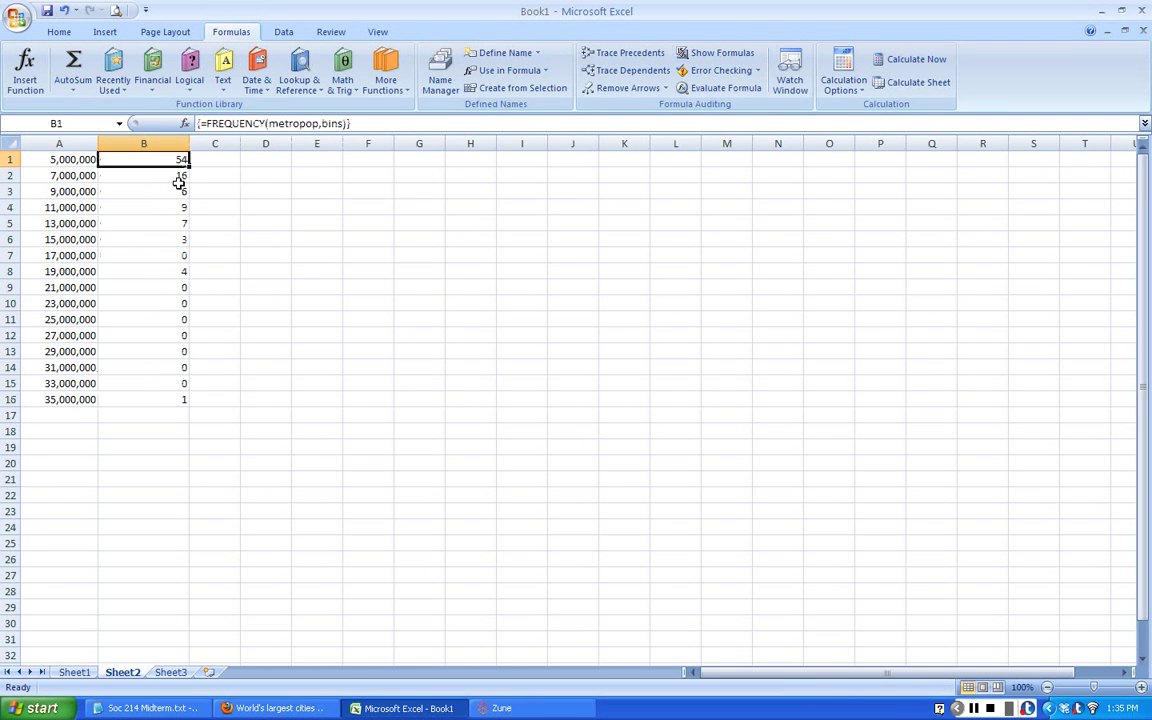
left_click(176, 172)
left_click(180, 164)
left_click(178, 175)
left_click(175, 190)
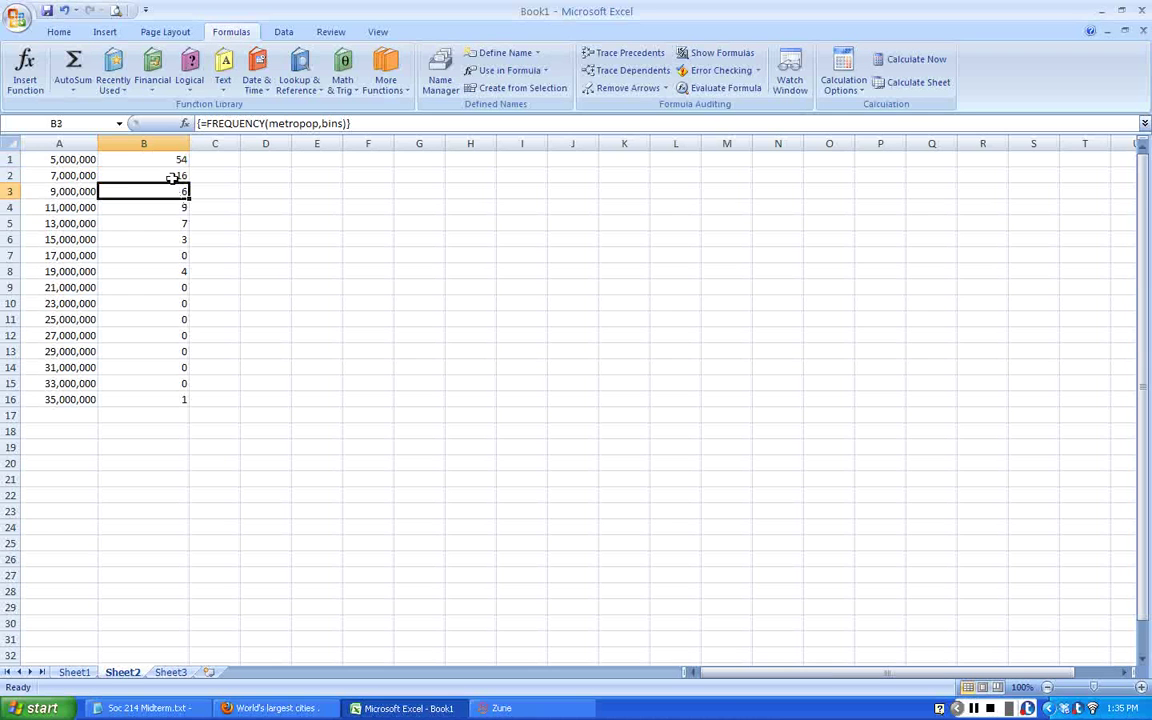
left_click(175, 162)
left_click(176, 222)
left_click(178, 271)
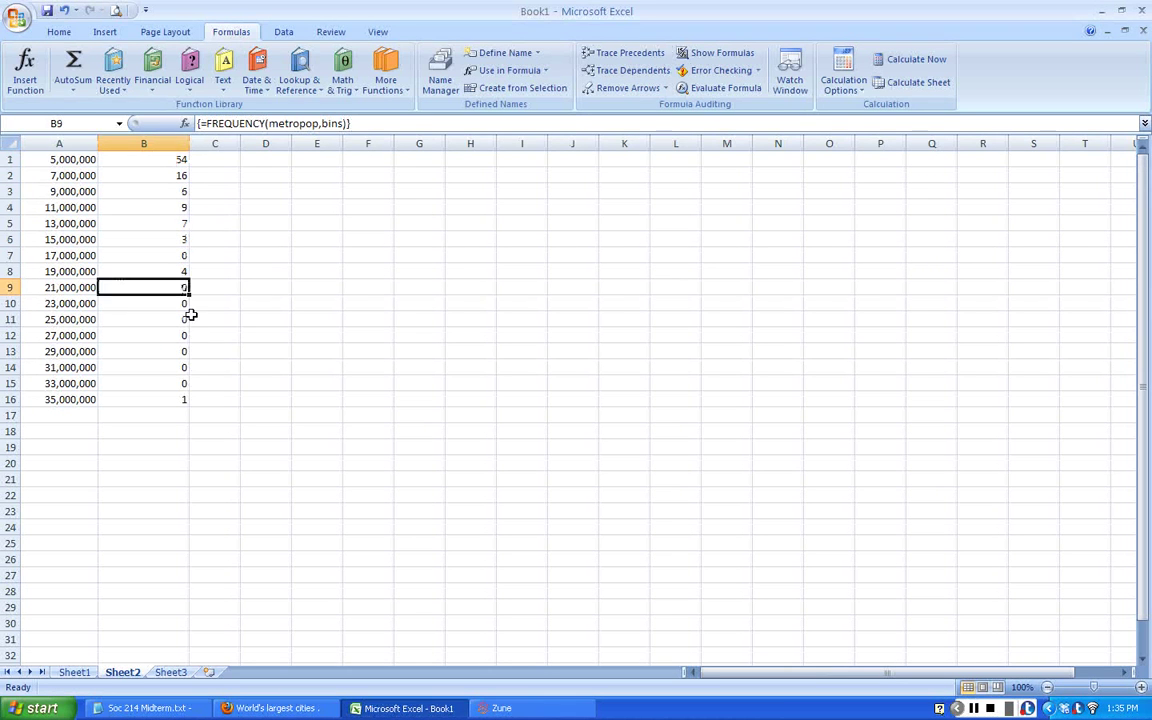
left_click(200, 335)
left_click(155, 306)
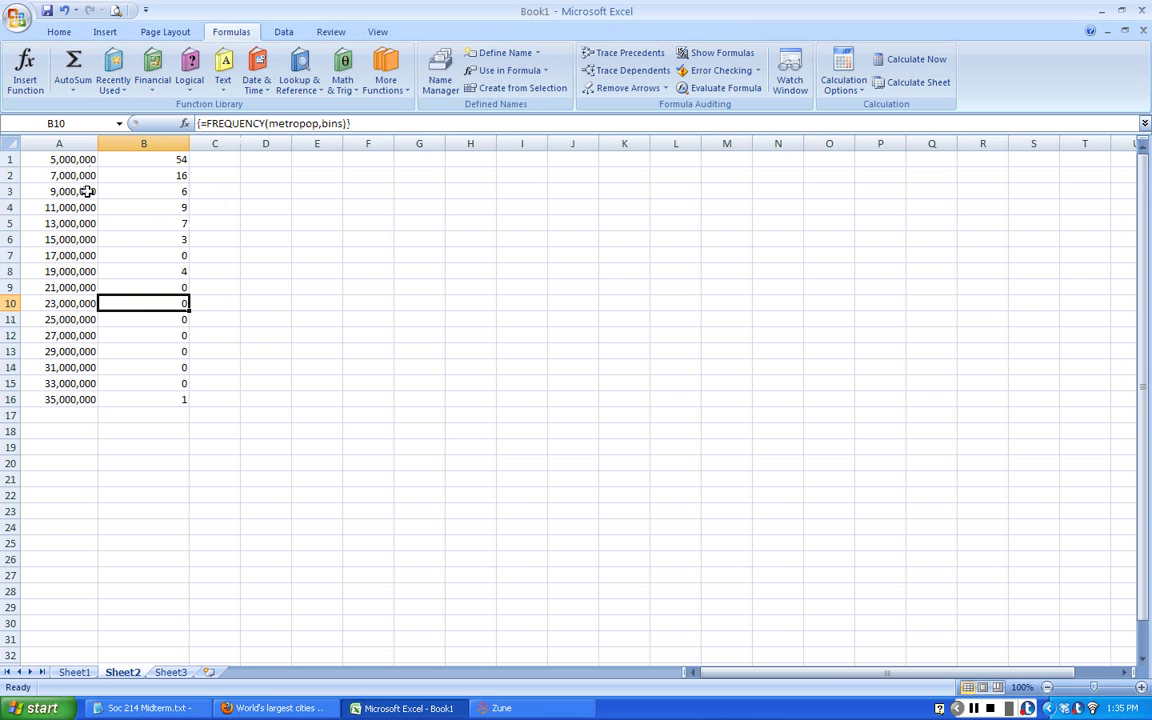
Step: Insert a new, wider column A and enter the starting bound 3000000 in A1
right_click(80, 143)
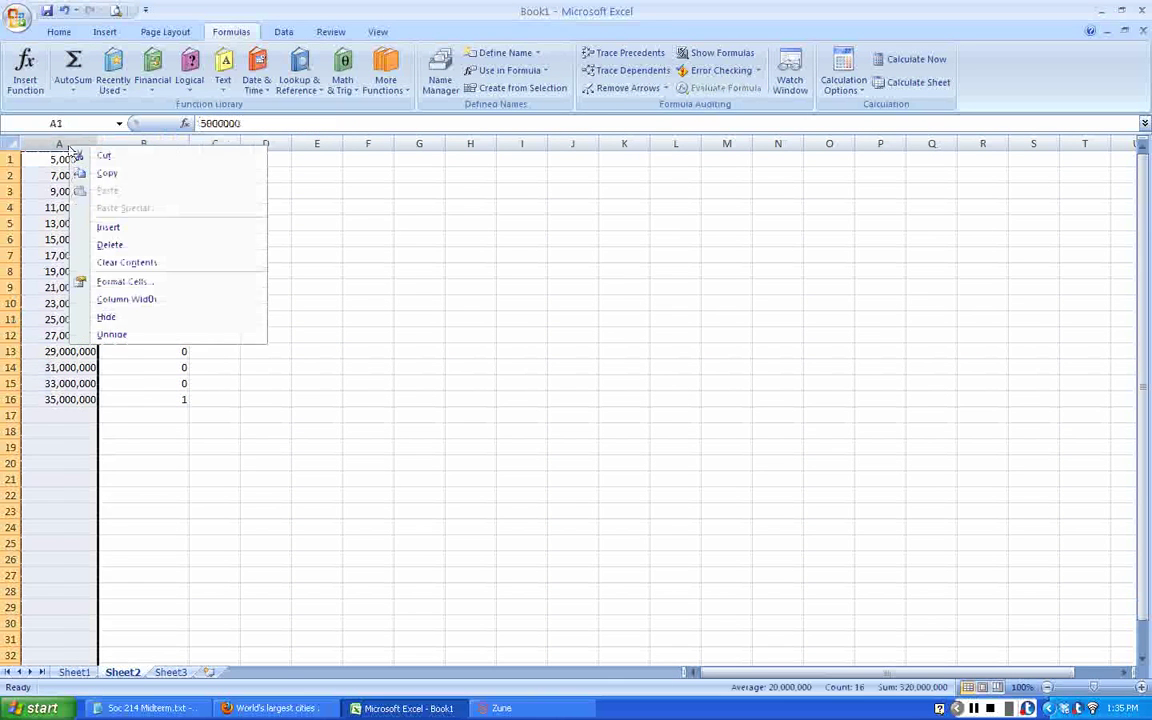
left_click(112, 224)
left_click(45, 159)
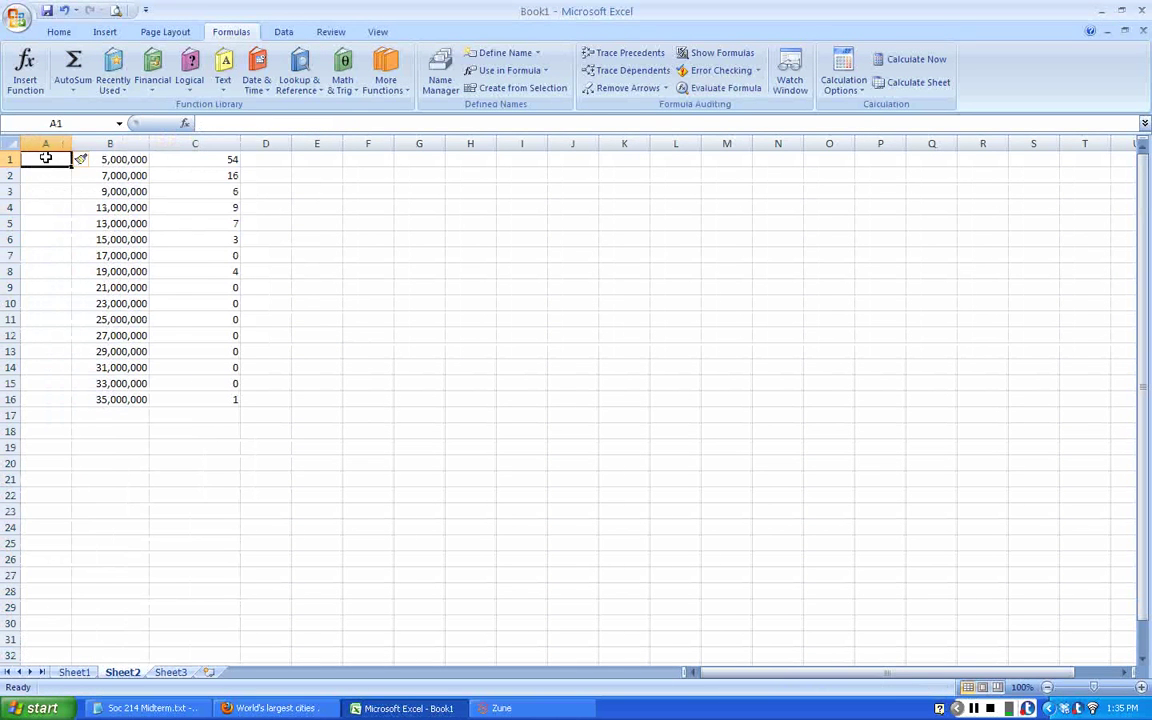
left_click_drag(71, 143, 104, 143)
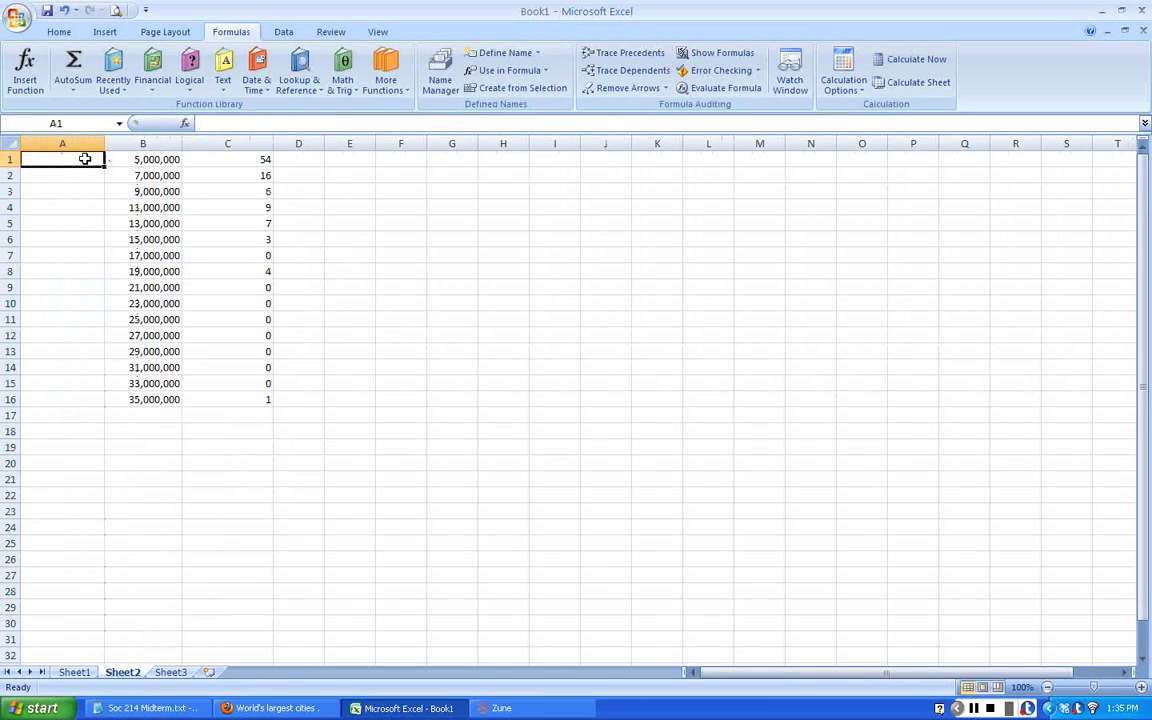
type("300")
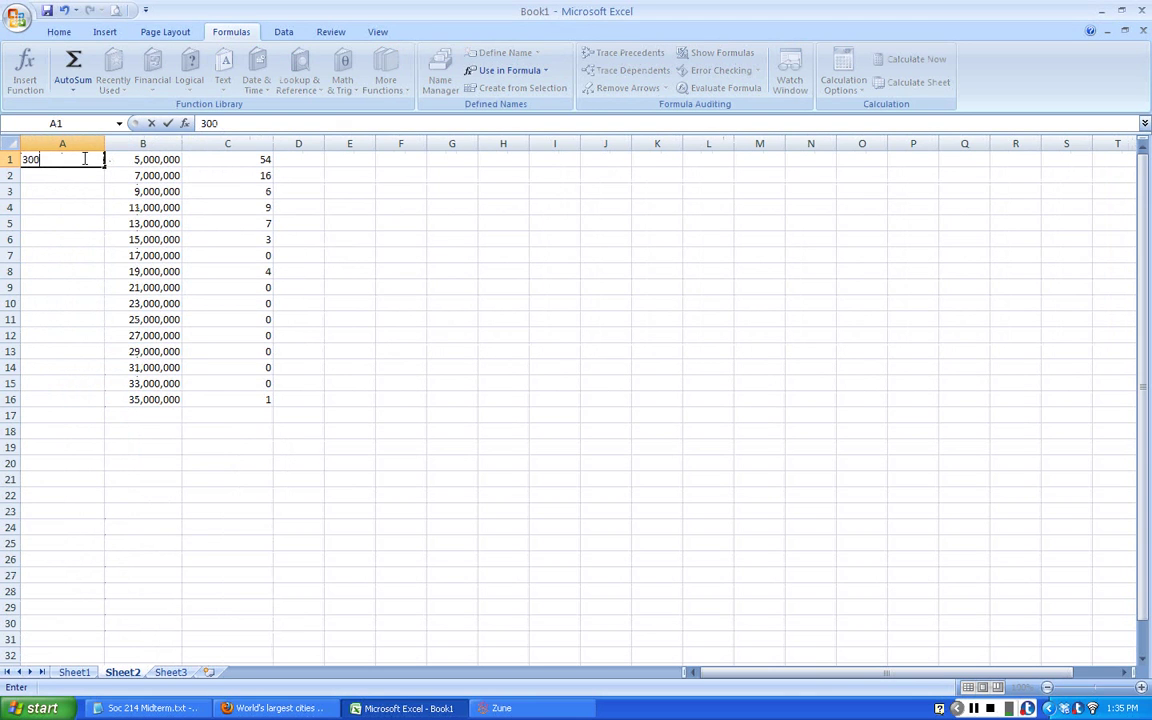
type("0000")
key("Return")
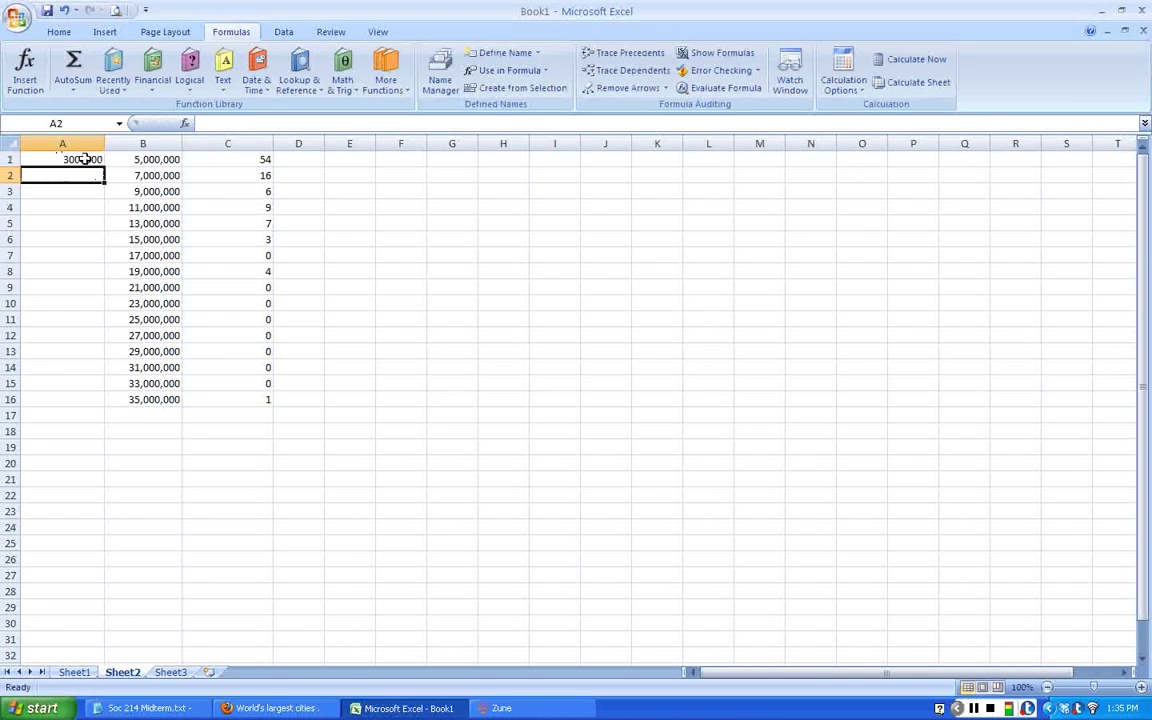
Step: Put =A1+2000000 in A2 and fill it down to A16
left_click(94, 159)
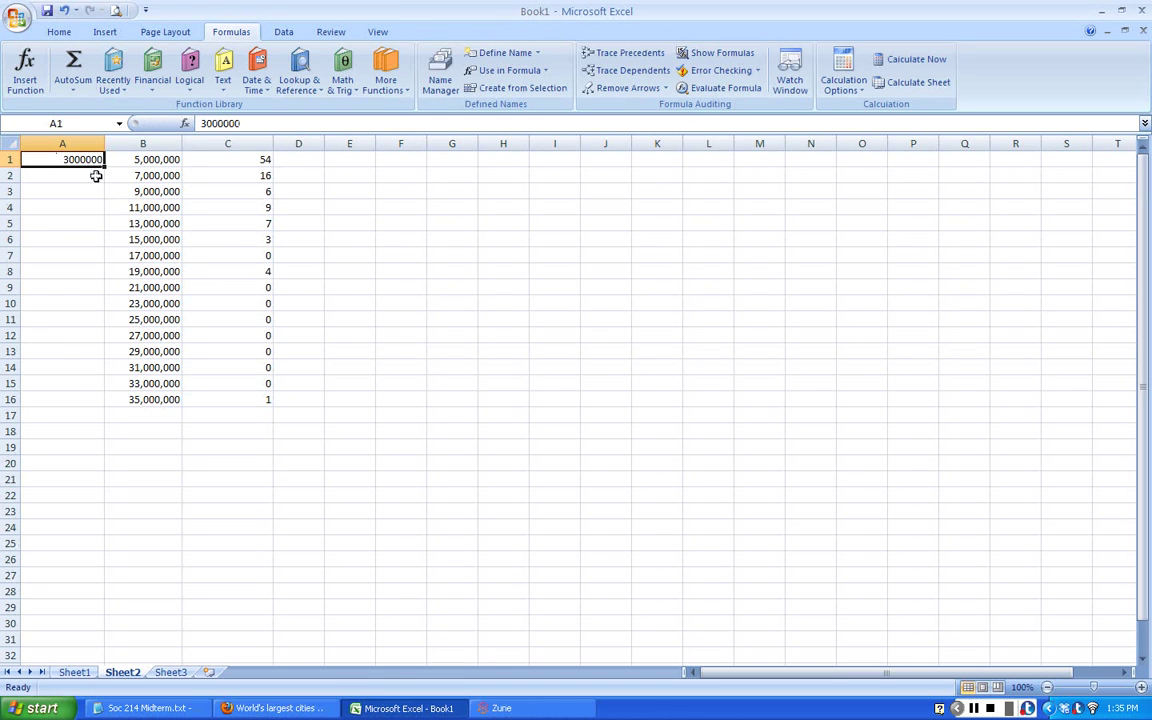
left_click(96, 176)
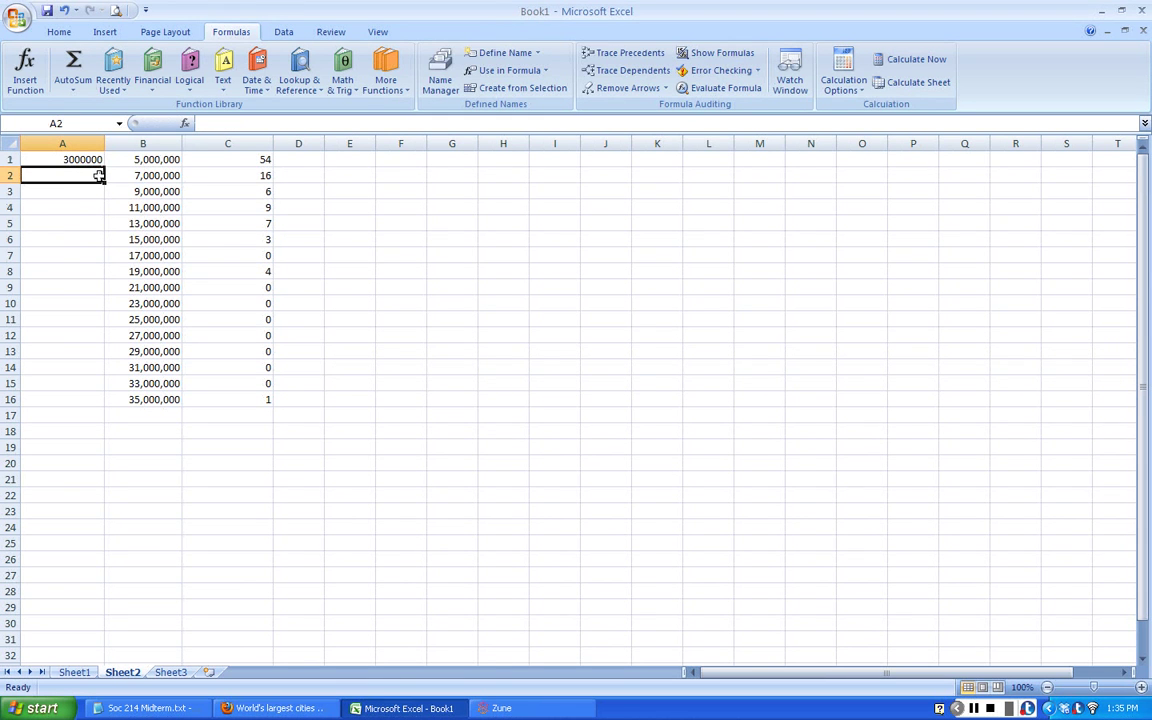
type("=A12")
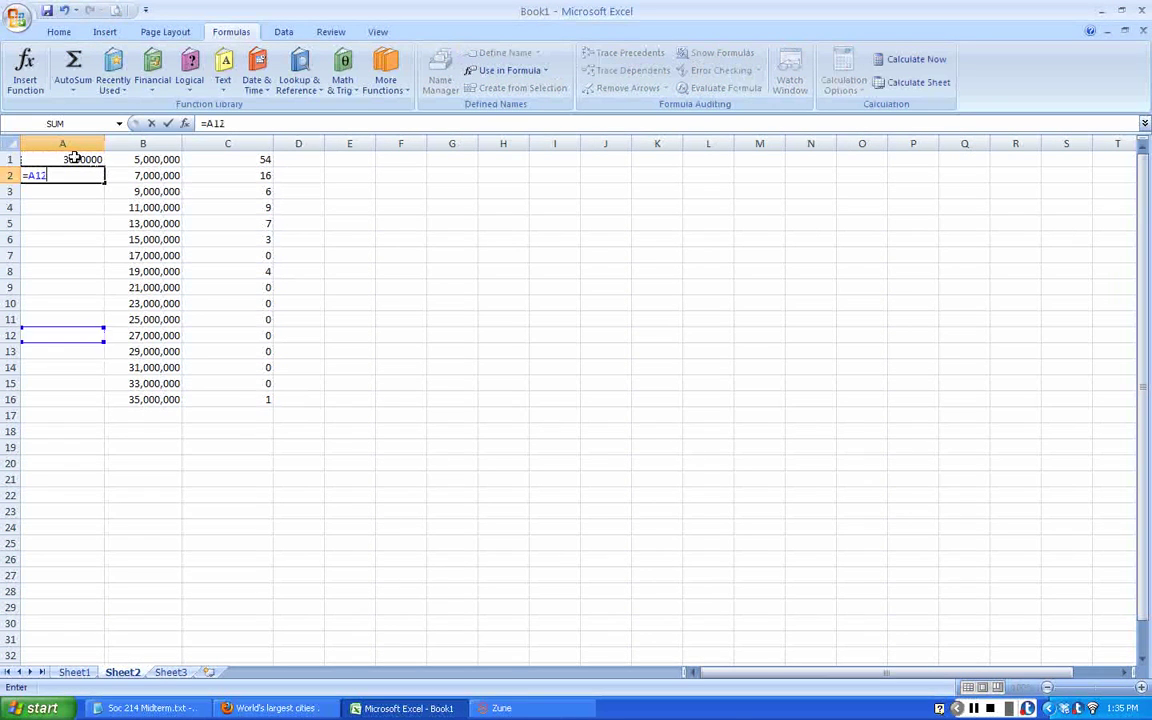
type("00")
key("BackSpace")
key("BackSpace")
type("+2000000")
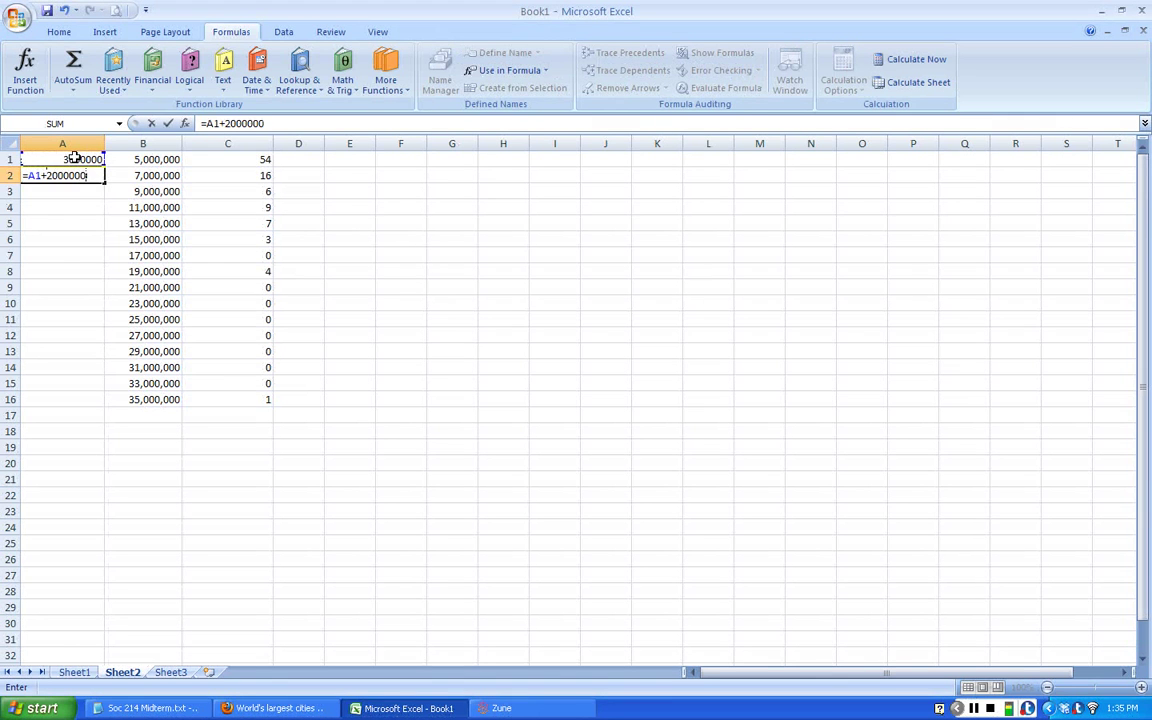
key("Return")
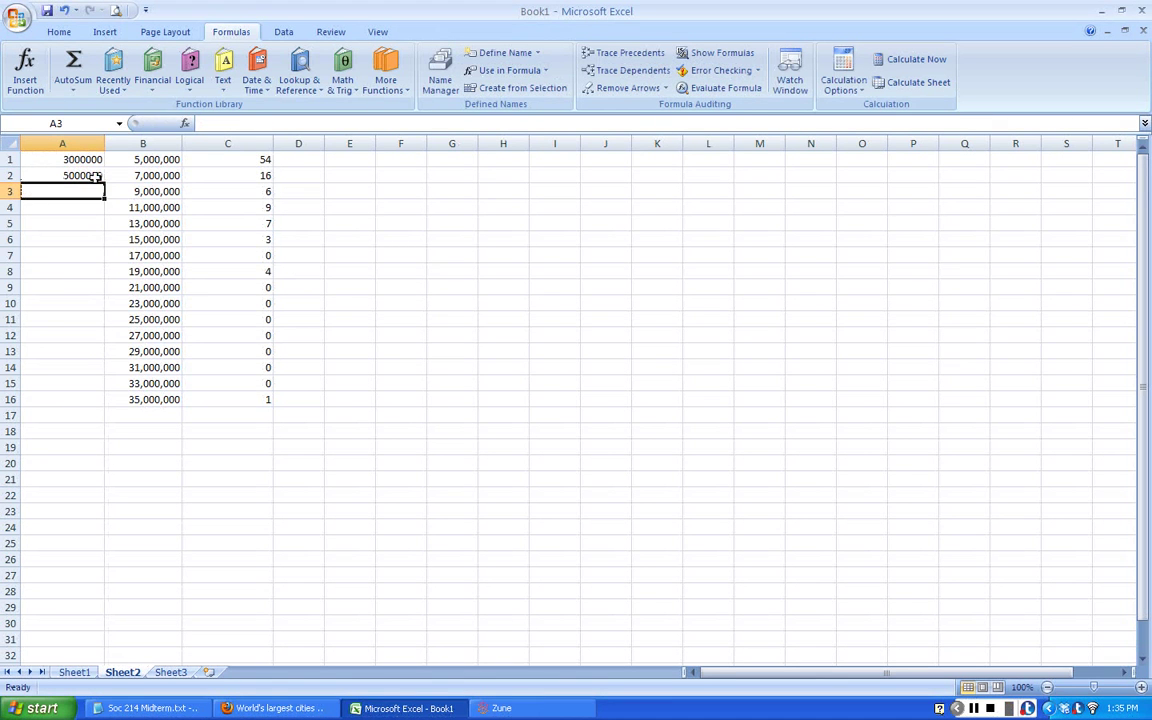
left_click(90, 175)
left_click_drag(104, 184, 104, 400)
left_click(67, 427)
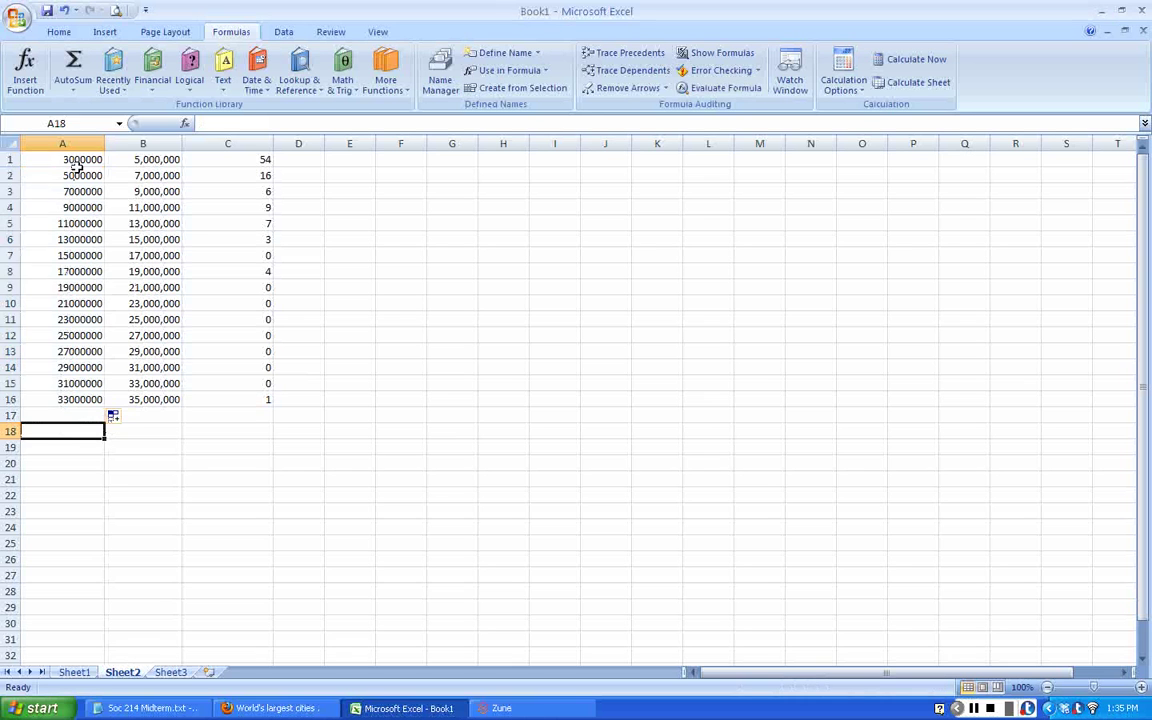
Step: Format A1:A16 as numbers with 0 decimals and a thousands separator
left_click_drag(75, 160, 51, 167)
right_click(80, 354)
left_click(66, 400)
right_click(54, 168)
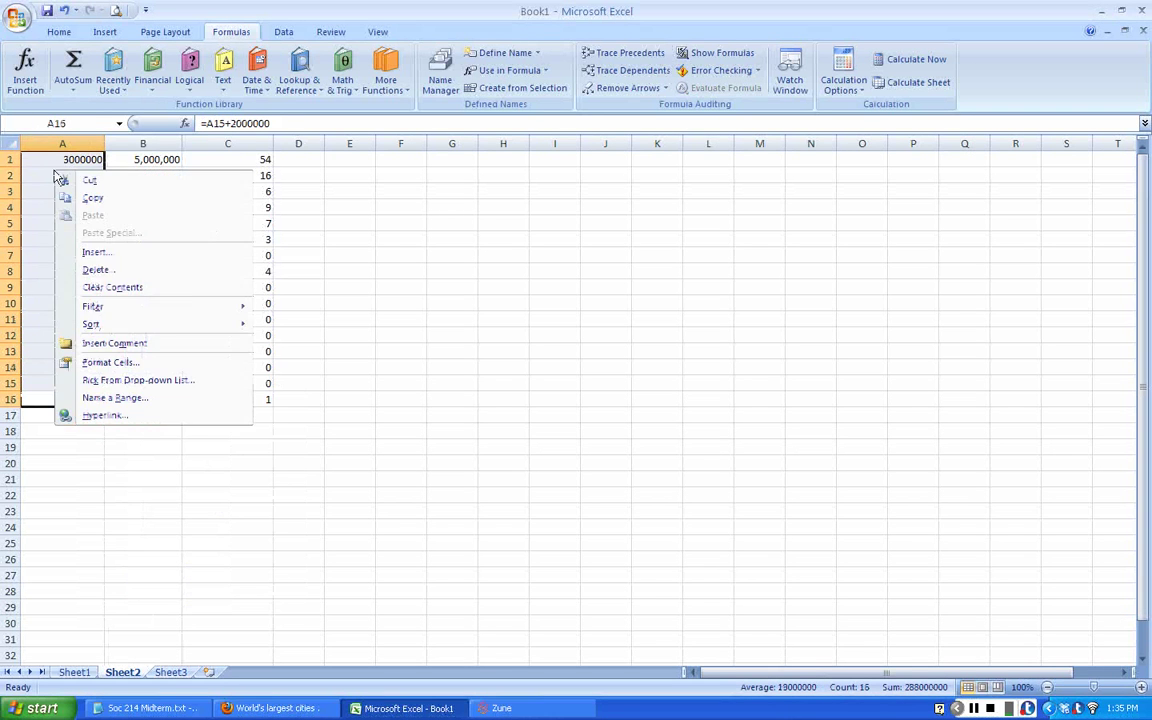
left_click(118, 362)
left_click(60, 248)
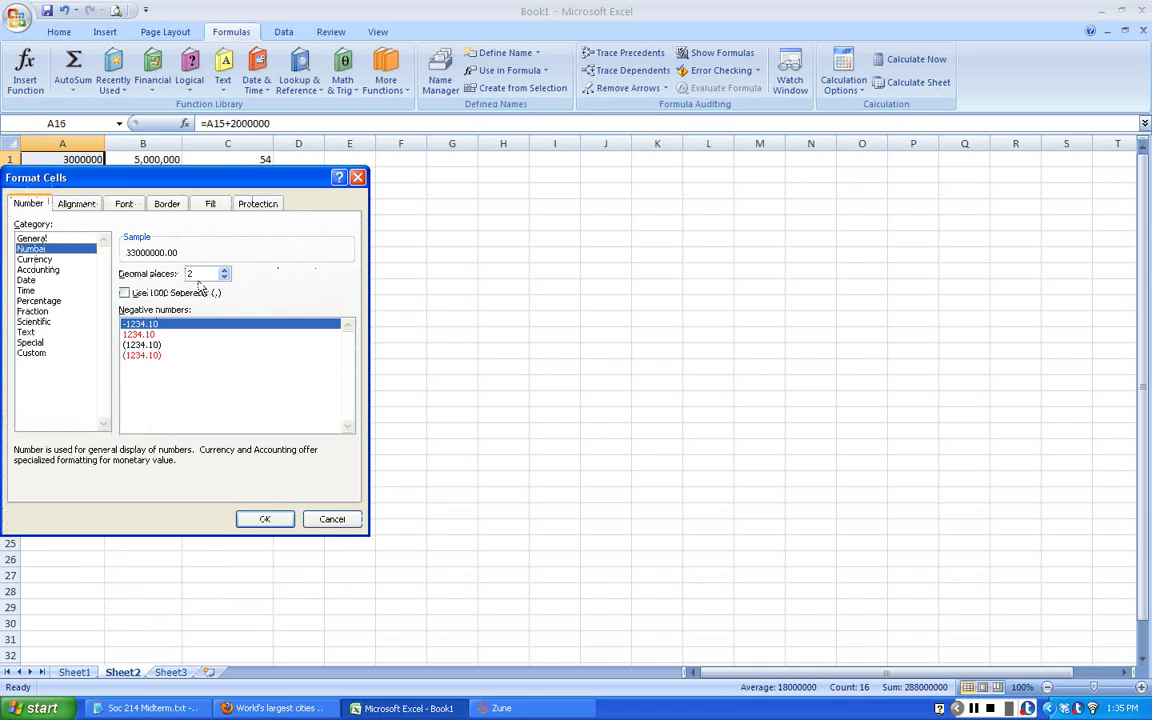
left_click(224, 277)
left_click(224, 277)
left_click(124, 293)
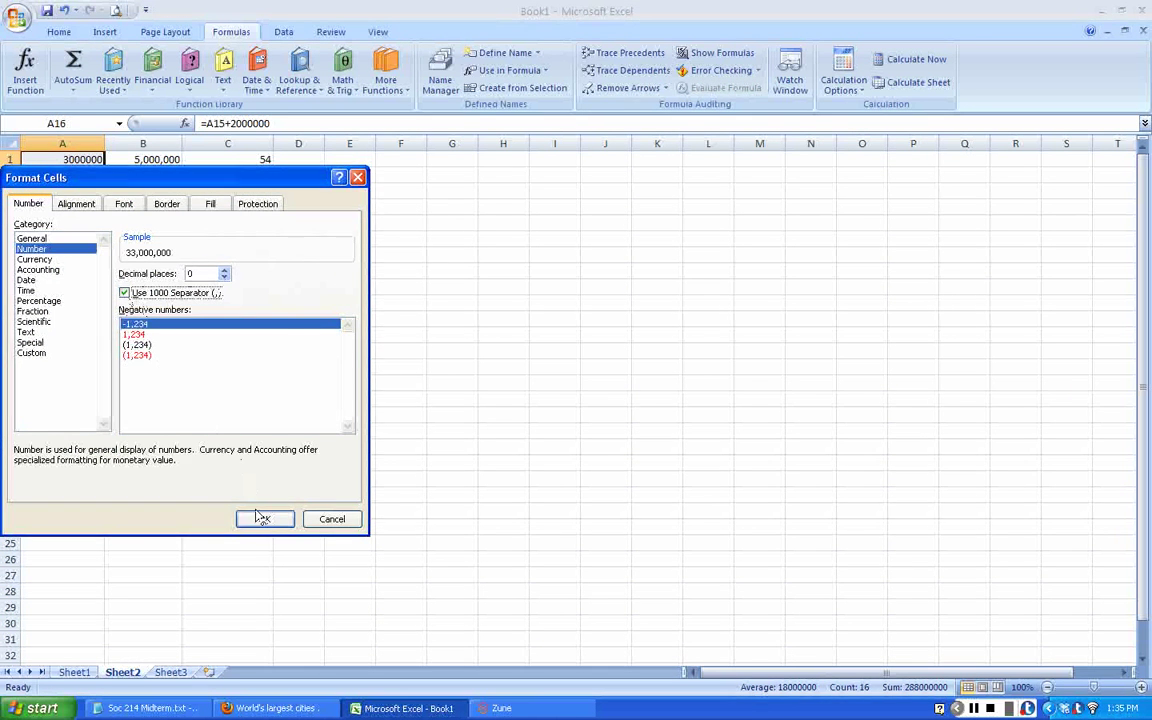
left_click(260, 518)
left_click(123, 355)
left_click(133, 144)
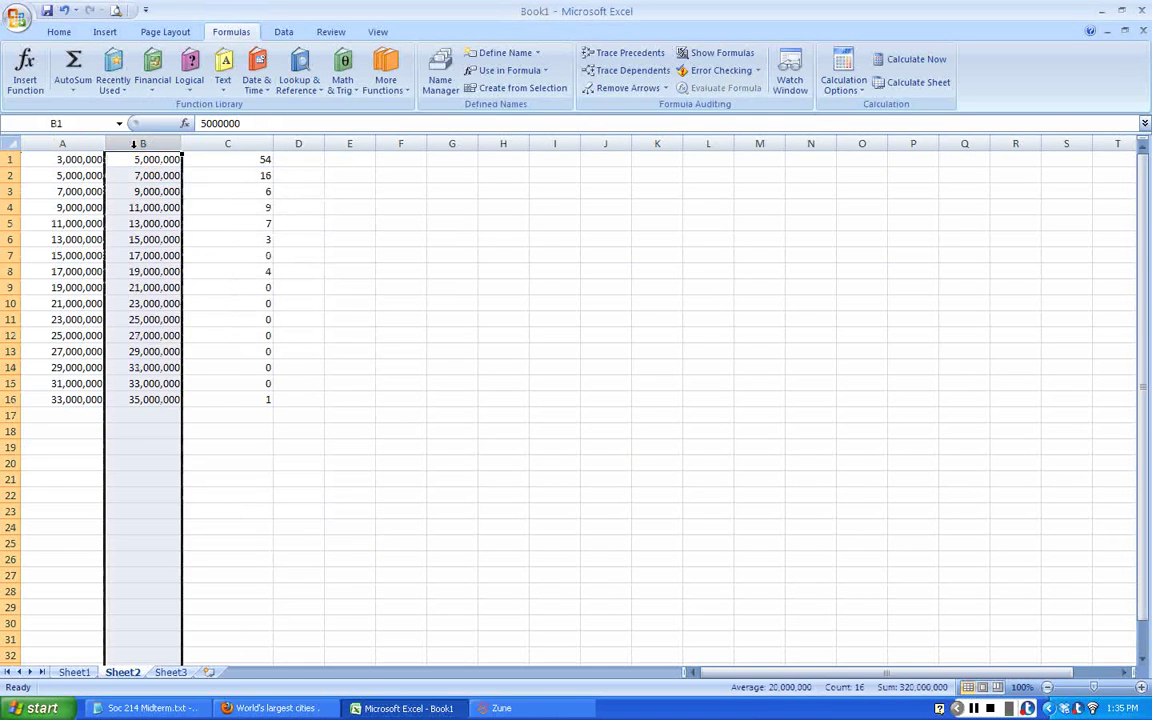
Step: Insert a new narrow column B between the lower and upper bounds
right_click(133, 144)
left_click(172, 232)
left_click(152, 206)
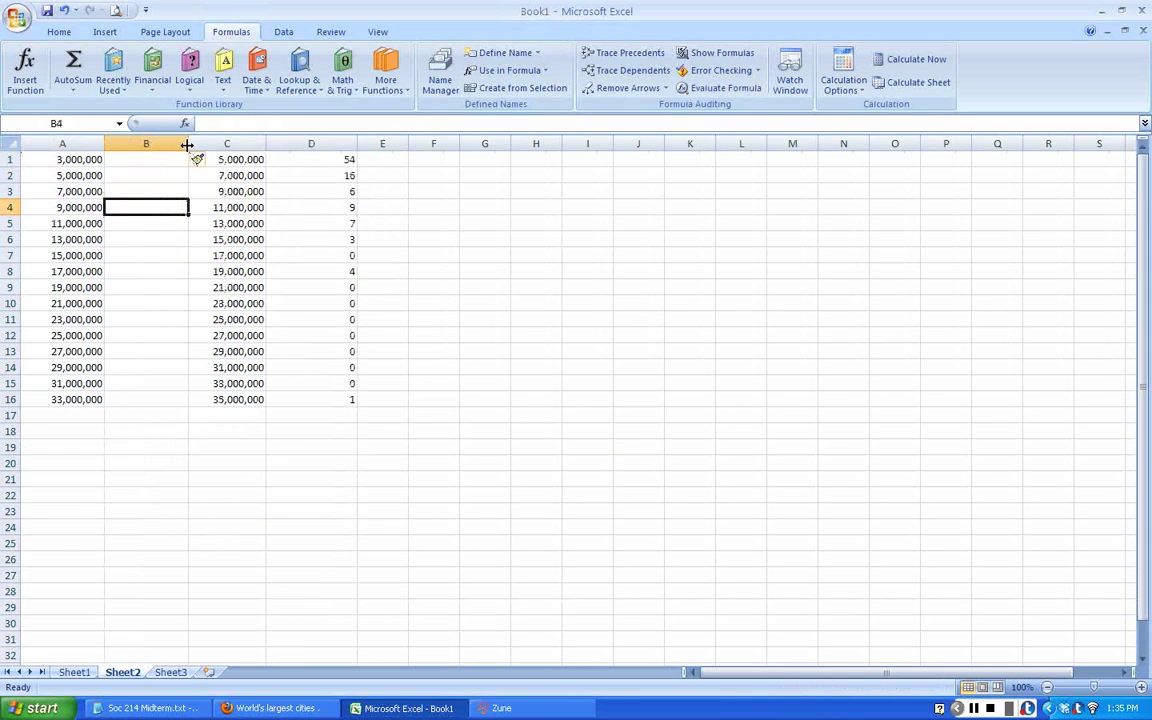
left_click_drag(186, 145, 152, 146)
Step: Fill 'to' into B1:B16 and narrow columns B and C
left_click(133, 158)
type("t")
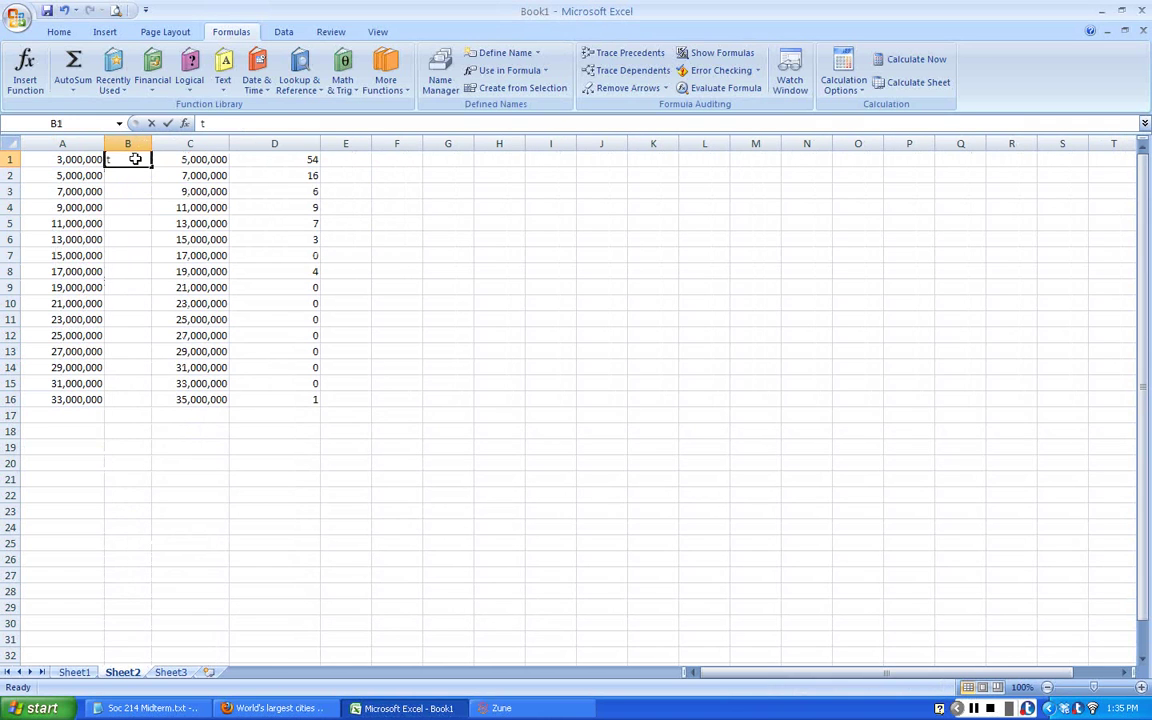
type("o")
key("Return")
left_click(134, 158)
left_click_drag(153, 169, 160, 410)
left_click(128, 431)
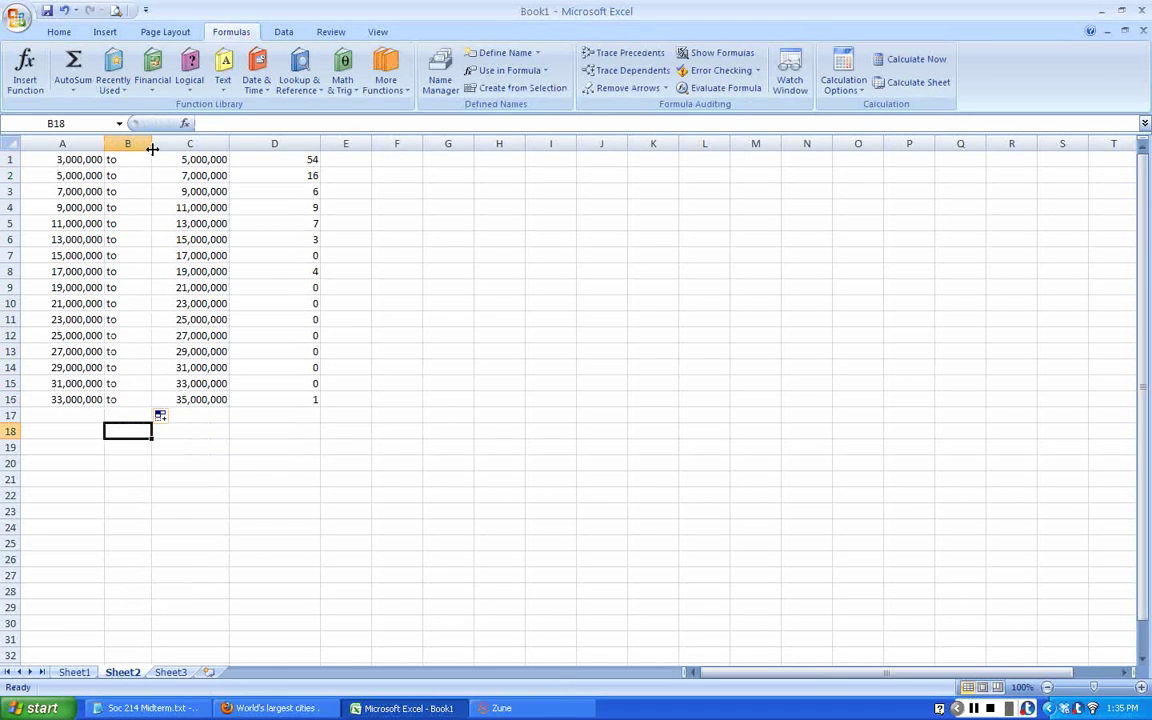
left_click_drag(152, 148, 129, 146)
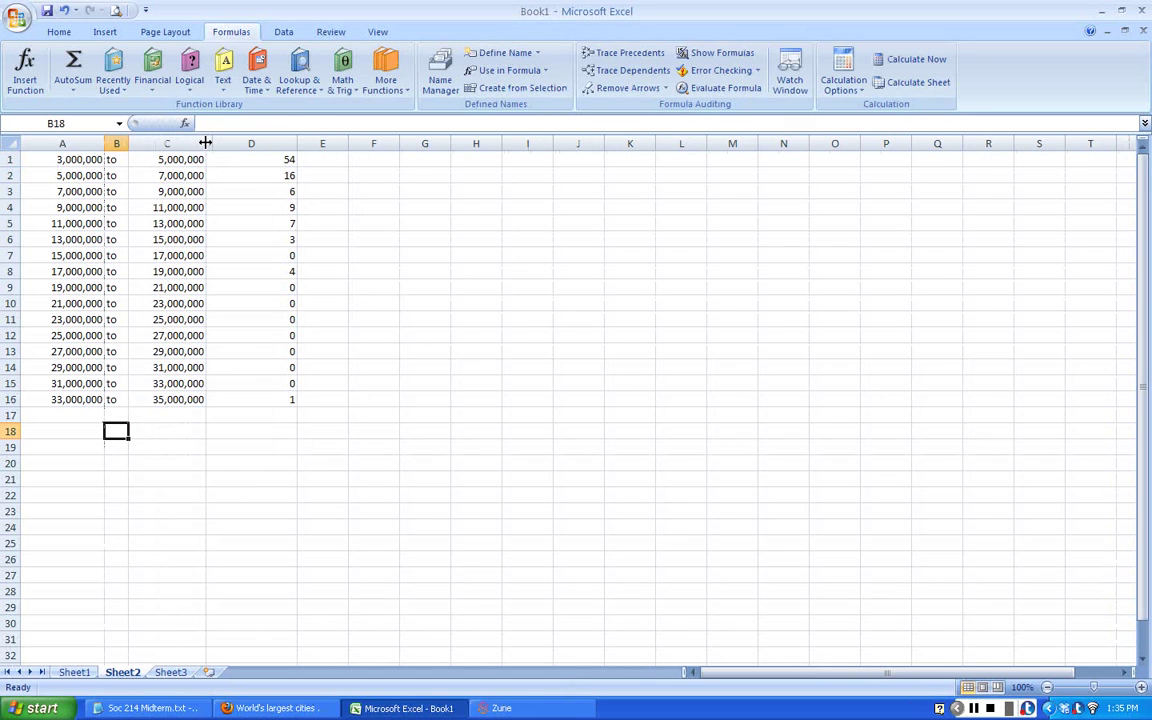
left_click_drag(205, 143, 197, 148)
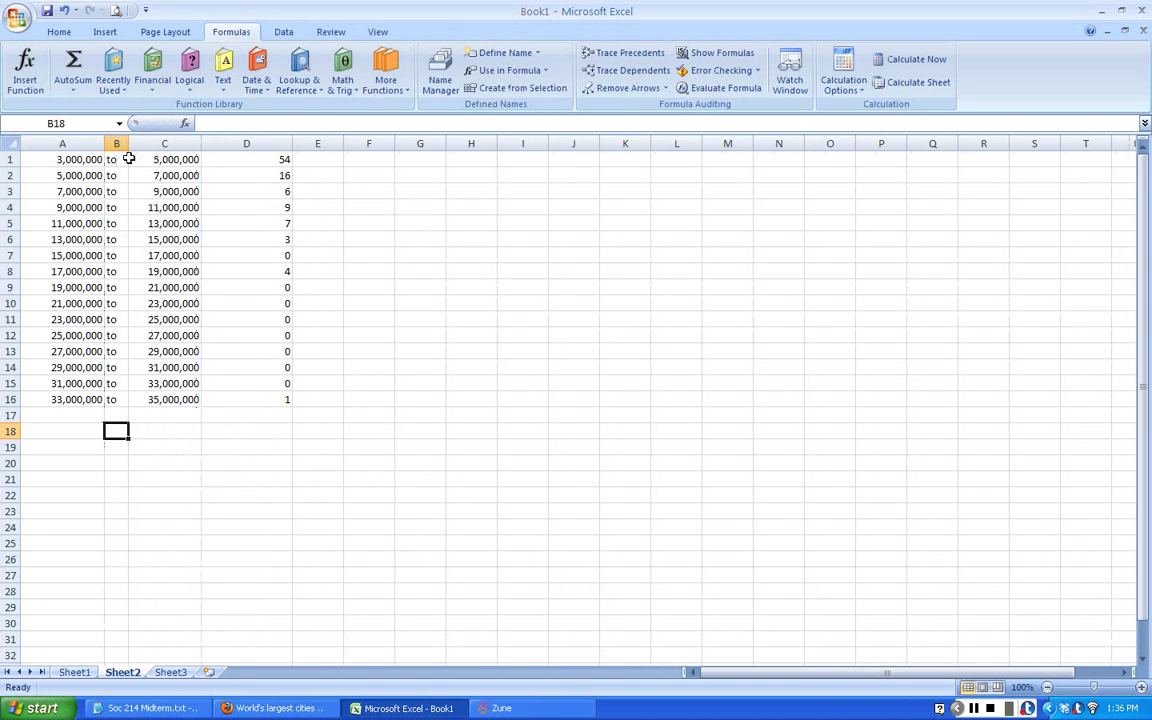
left_click(95, 159)
Step: Insert two blank rows above the table
right_click(90, 145)
key("Escape")
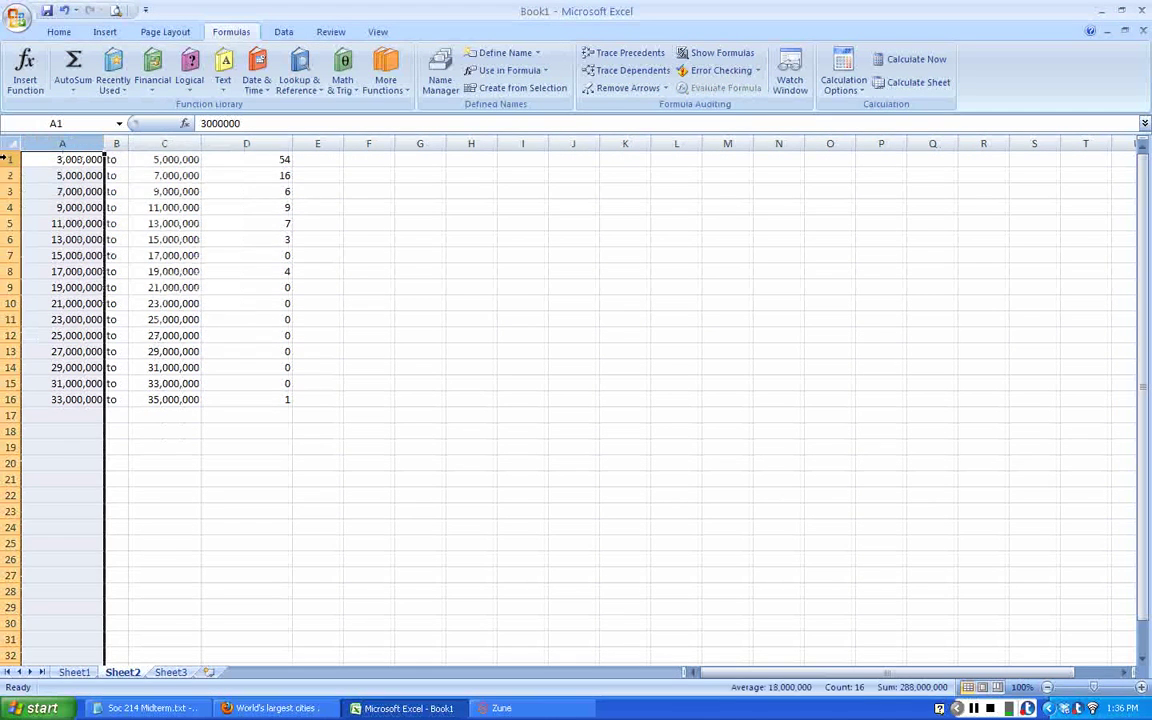
right_click(7, 159)
left_click(50, 239)
right_click(8, 159)
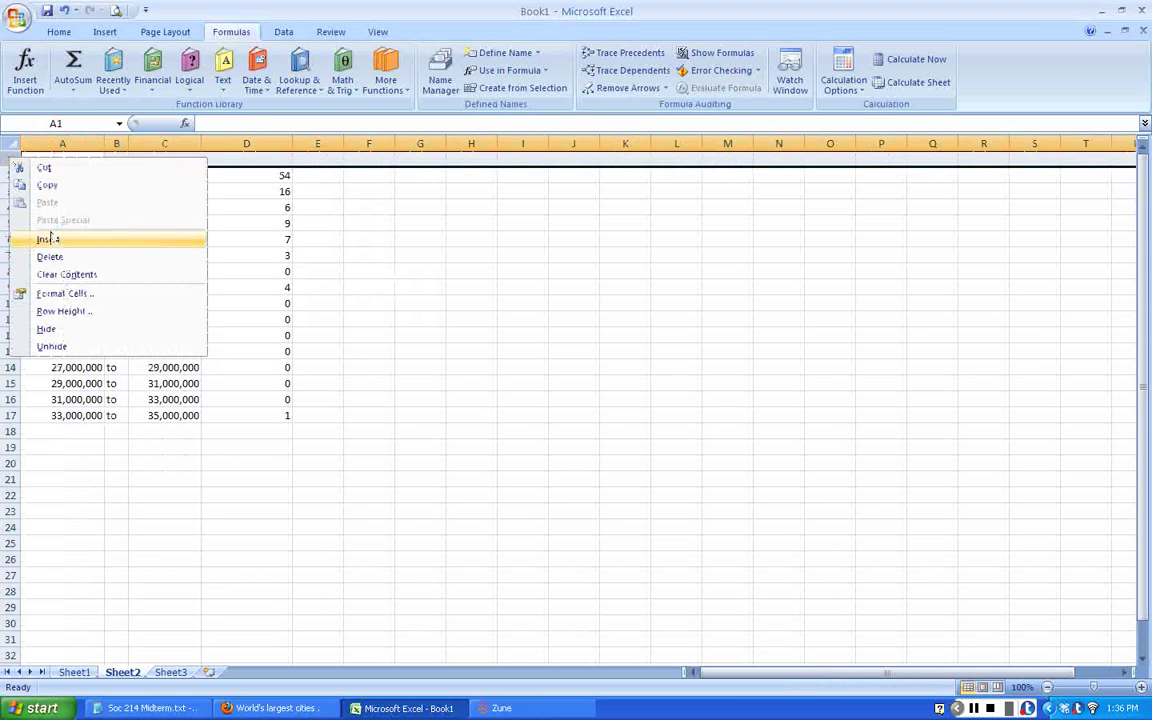
left_click(50, 239)
left_click(62, 226)
Step: Type 'Largest Cities in the World and their Metropolitan Populations' in A1 and bold it
left_click(83, 160)
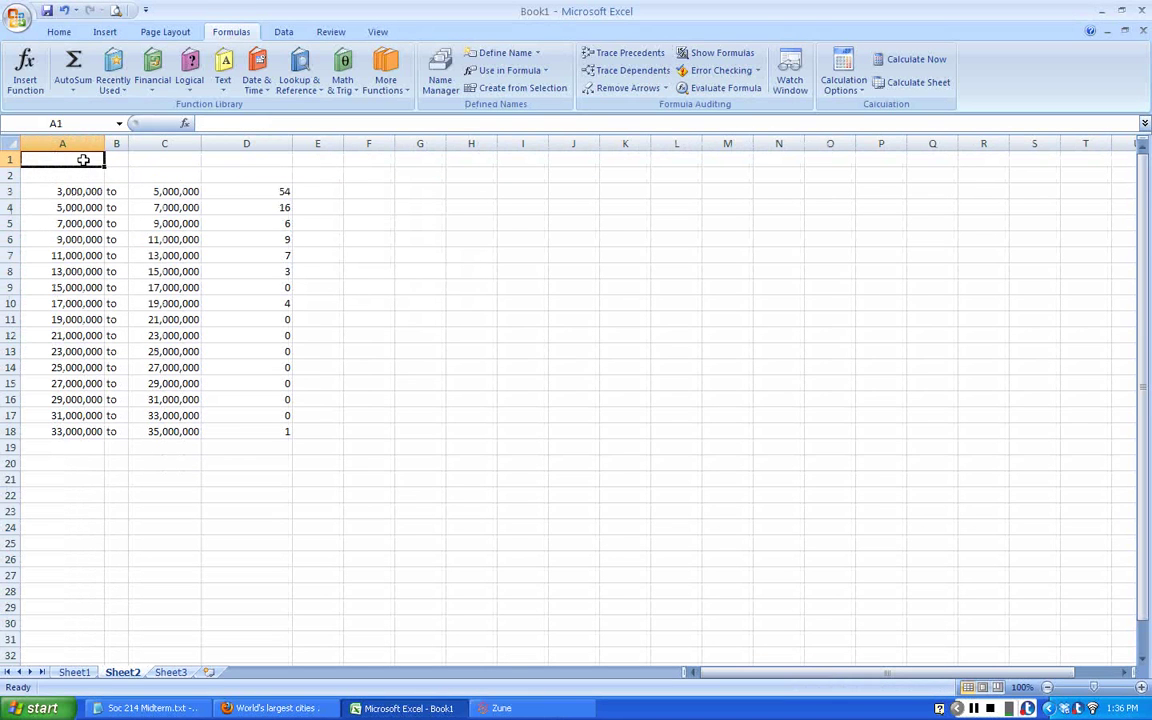
type("Largest Cities in the World and")
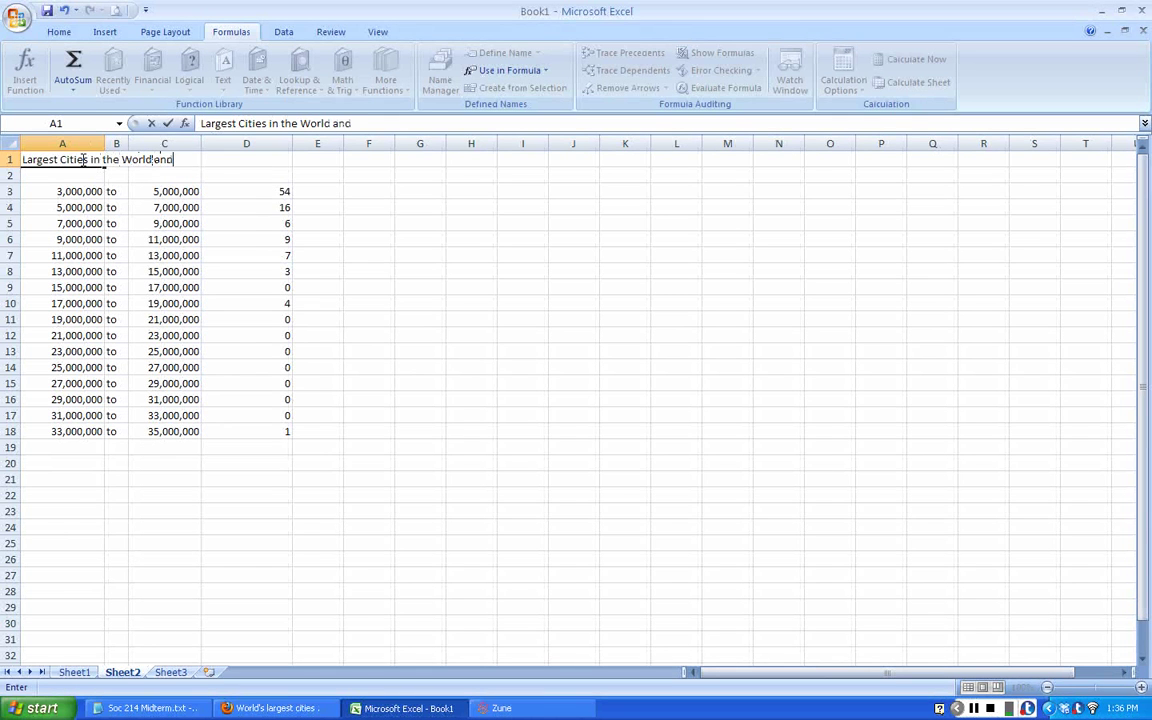
type("their Po")
key("BackSpace")
key("BackSpace")
type("Metropolitan")
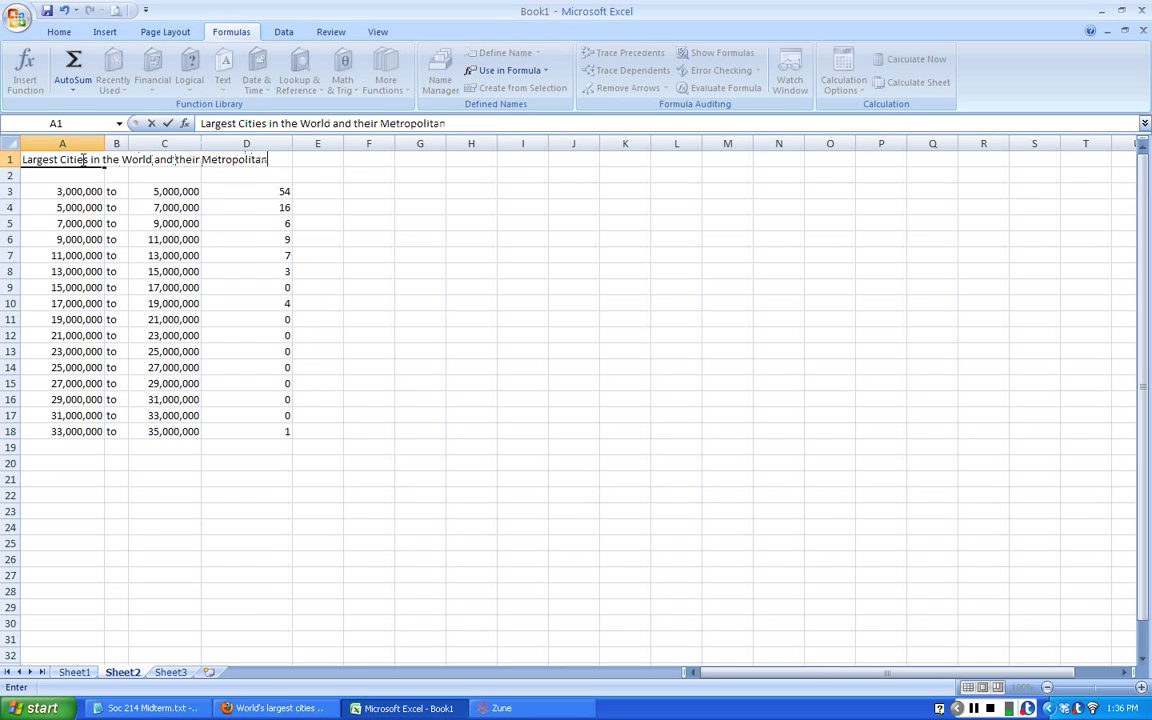
type(" Populations")
left_click(85, 206)
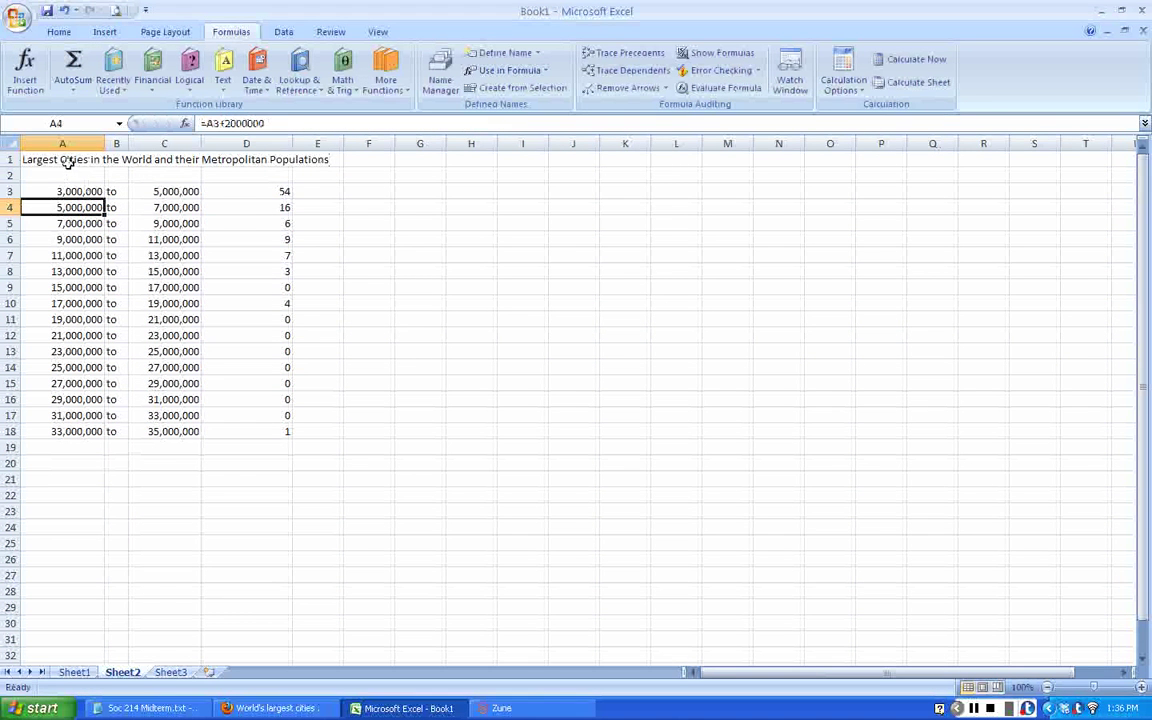
left_click(69, 159)
key("ctrl+b")
left_click(90, 205)
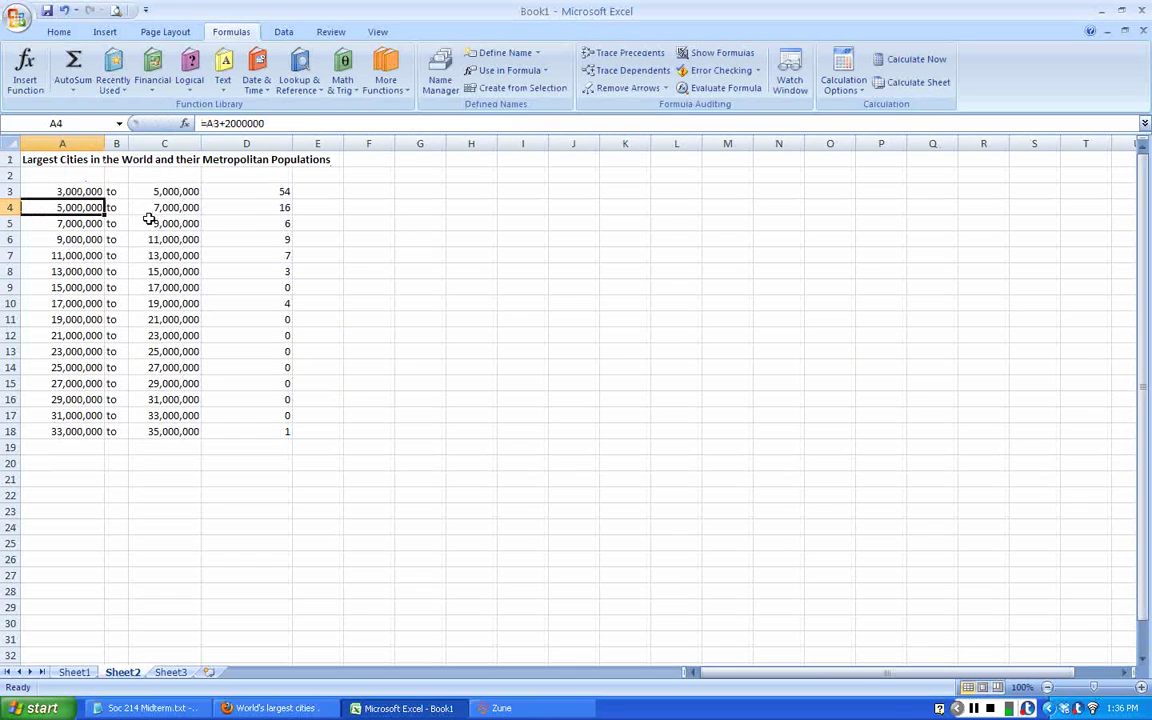
Step: Widen column C slightly and select the FREQUENCY counts in D3:D18
left_click_drag(202, 144, 205, 144)
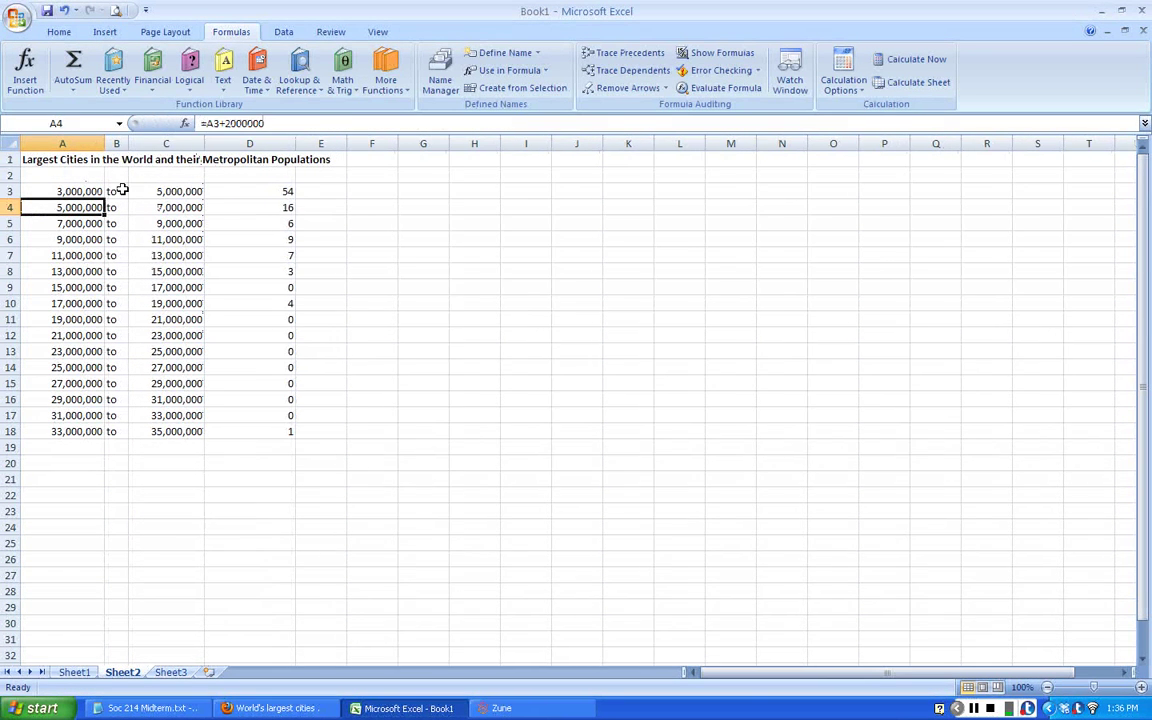
left_click_drag(80, 190, 178, 203)
left_click(162, 188)
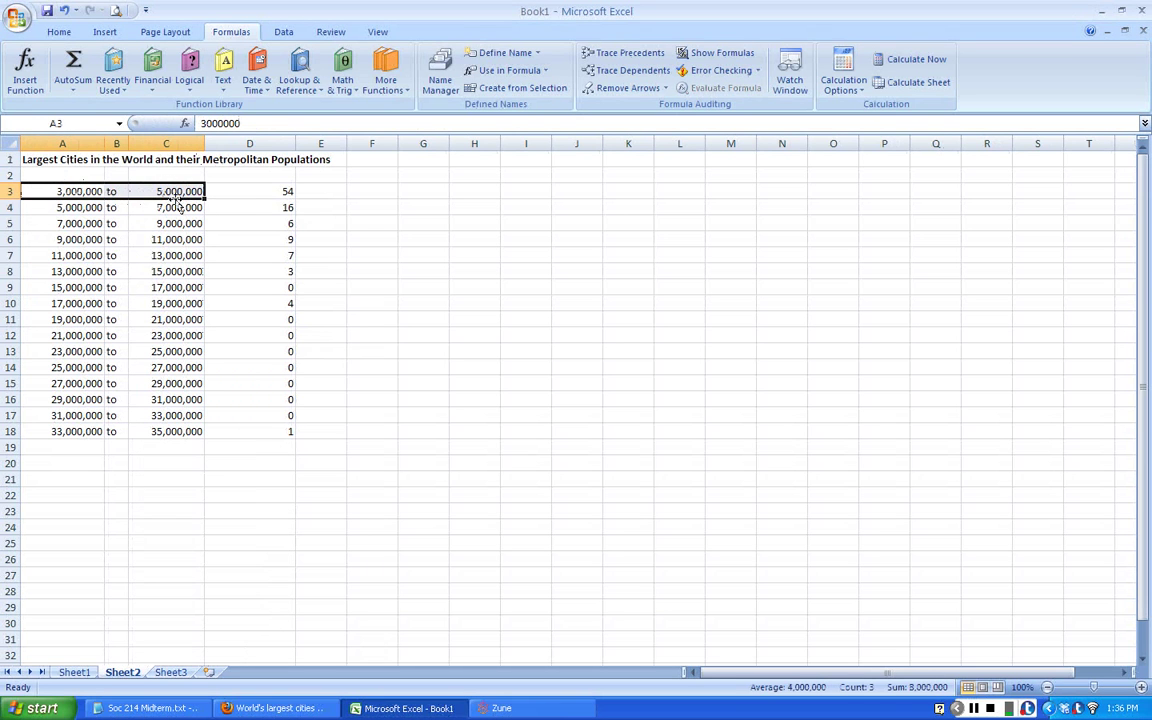
left_click(178, 208)
key("Down")
key("Down")
key("Down")
left_click(278, 188)
left_click_drag(278, 188, 287, 430)
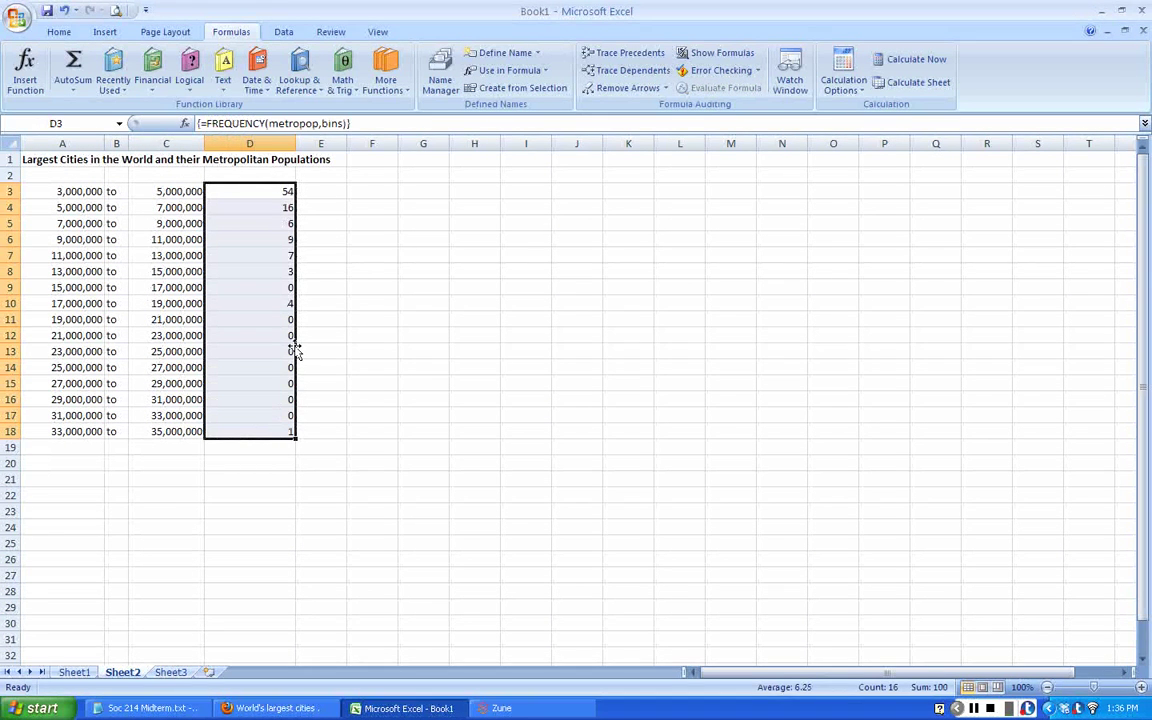